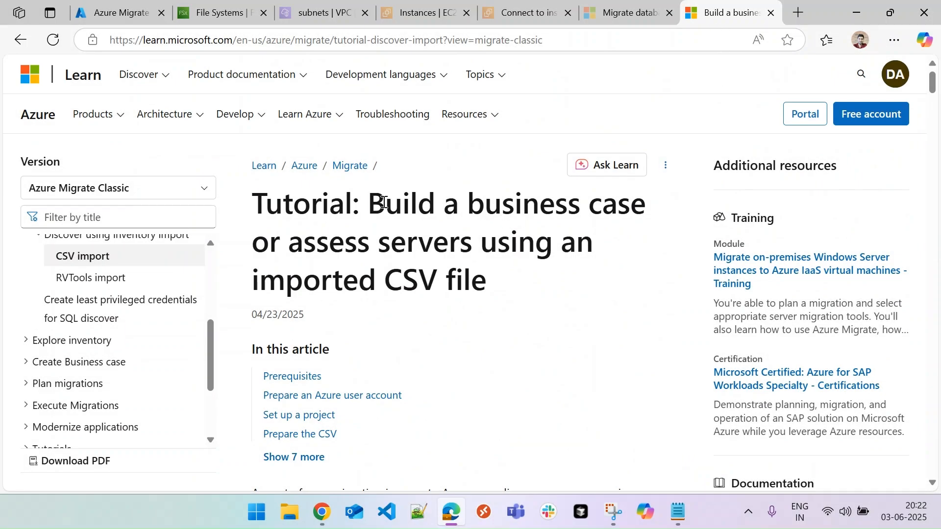
# Review the Microsoft Learn tutorial on building a business case or assessing servers with an imported CSV file, alongside the Azure Migrate start page
pyautogui.moveTo(290, 245); pyautogui.dragTo(560, 245)
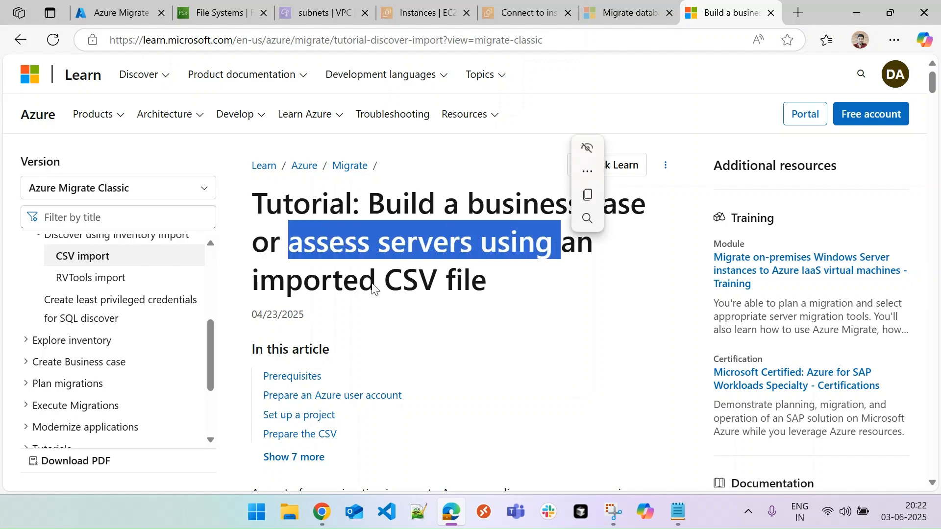
pyautogui.click(516, 288)
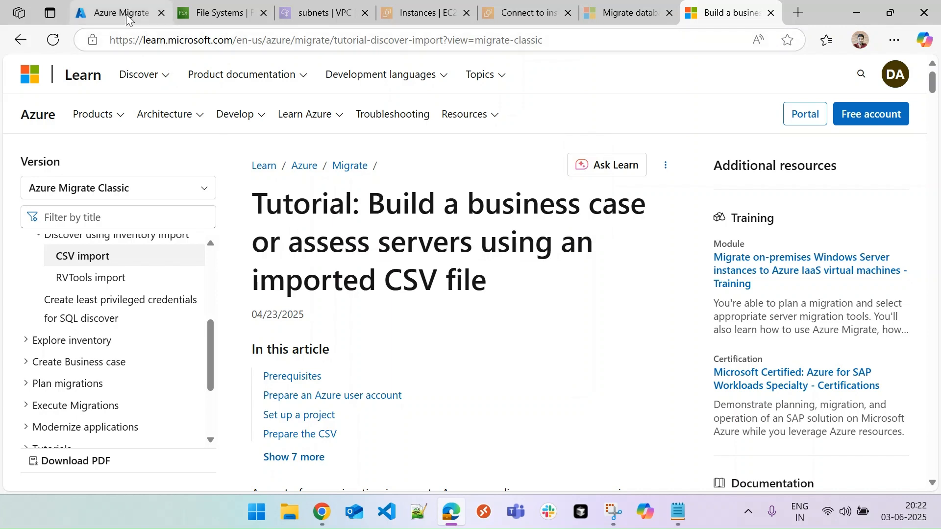
pyautogui.moveTo(125, 17)
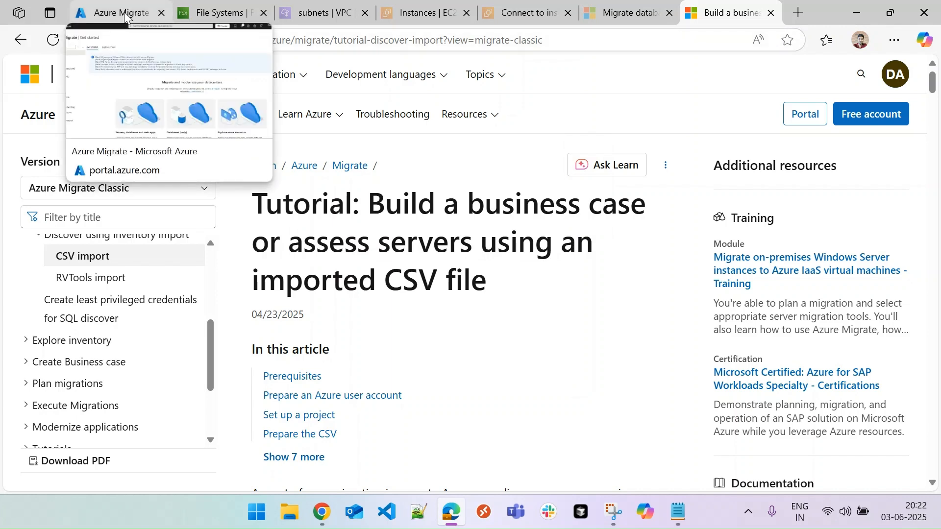
pyautogui.click(125, 15)
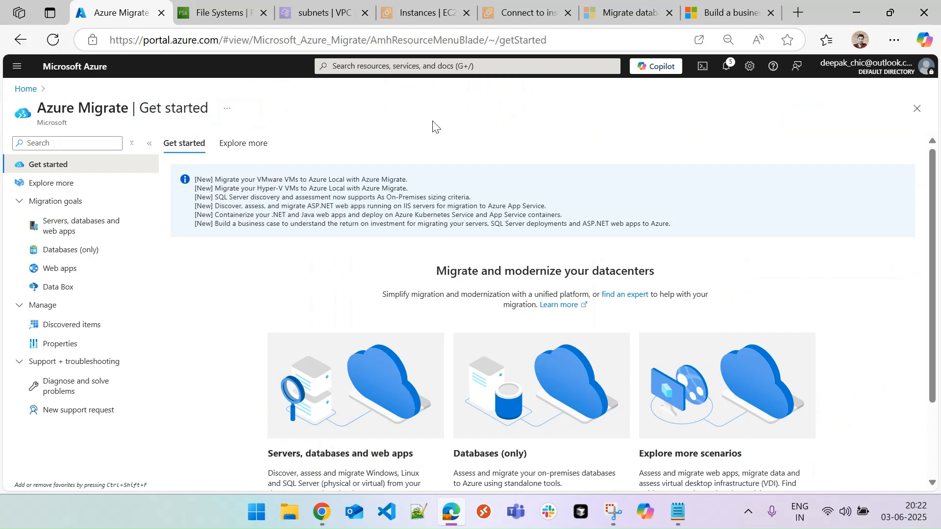
pyautogui.click(740, 2)
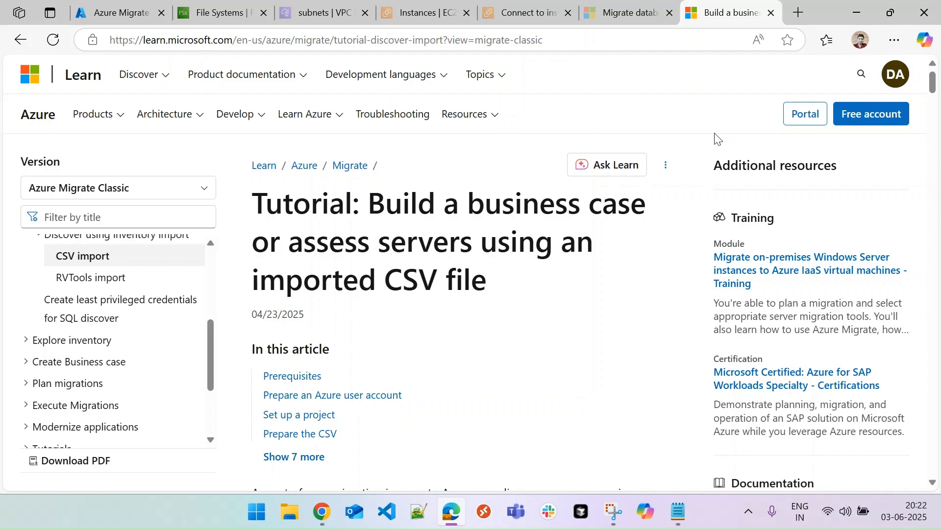
pyautogui.scroll(-5, 931, 96)
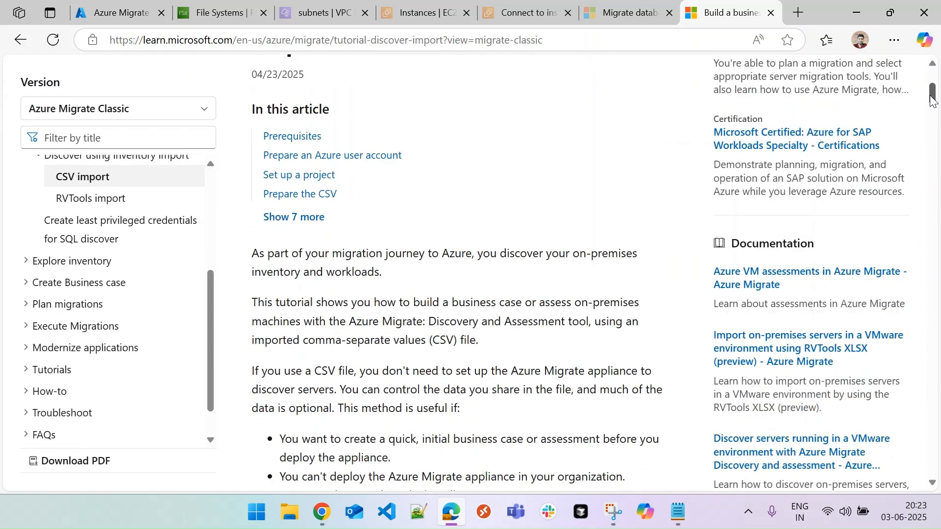
pyautogui.moveTo(931, 97); pyautogui.dragTo(939, 258)
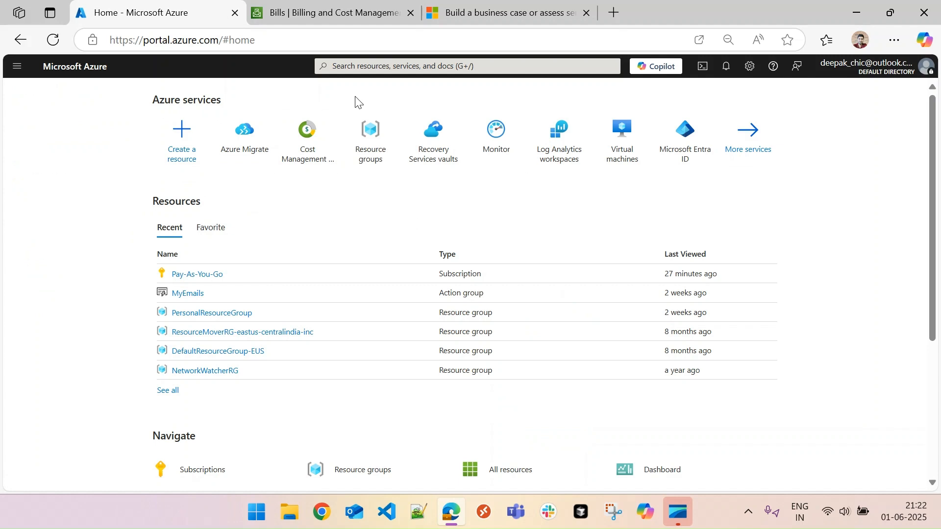
# Search the Azure portal for "Azure migrate" and open the Azure Migrate service
pyautogui.click(354, 67)
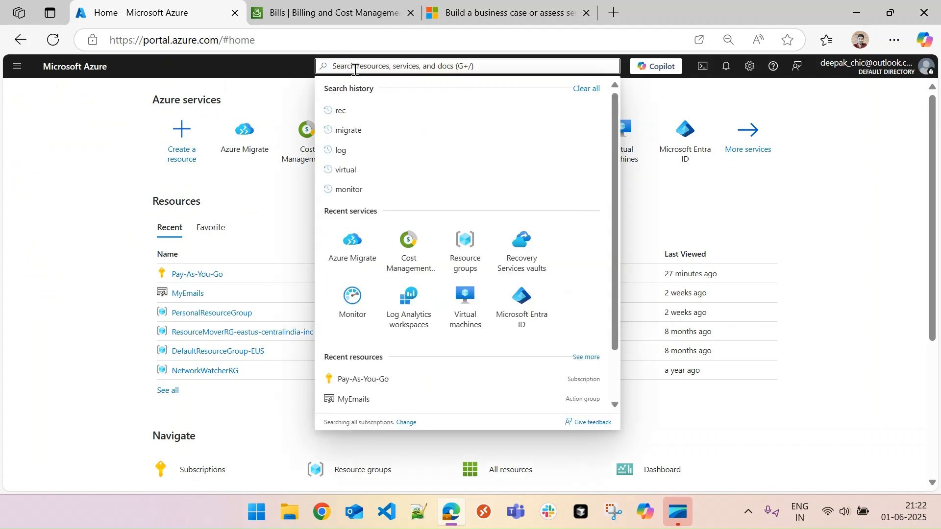
pyautogui.write('Azu')
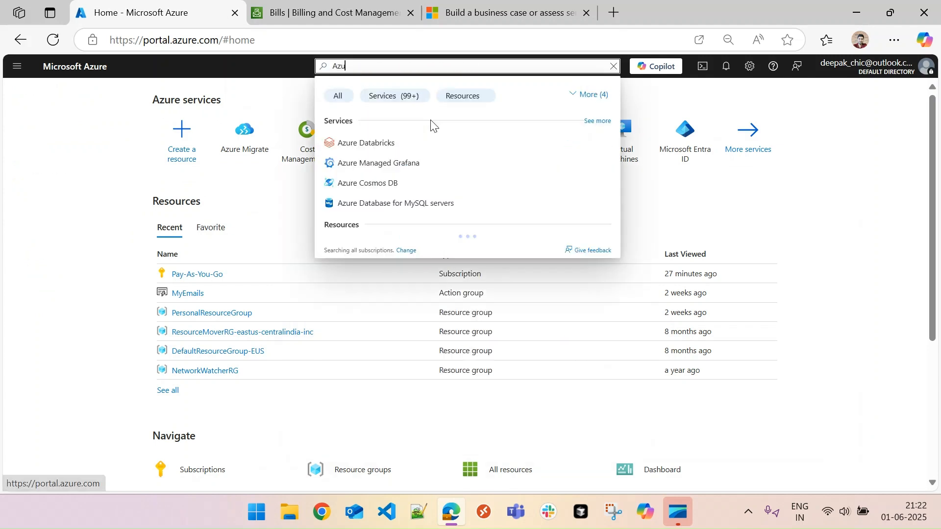
pyautogui.write('re migr')
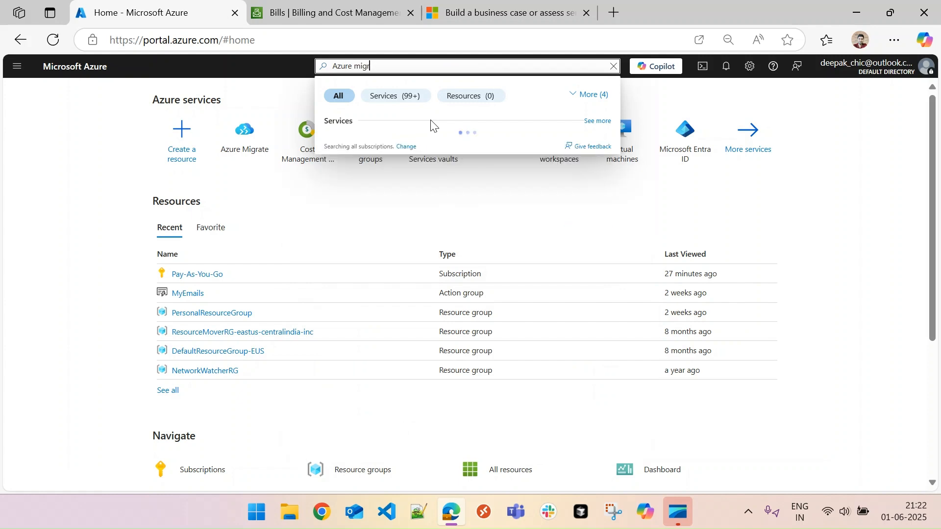
pyautogui.write('ate')
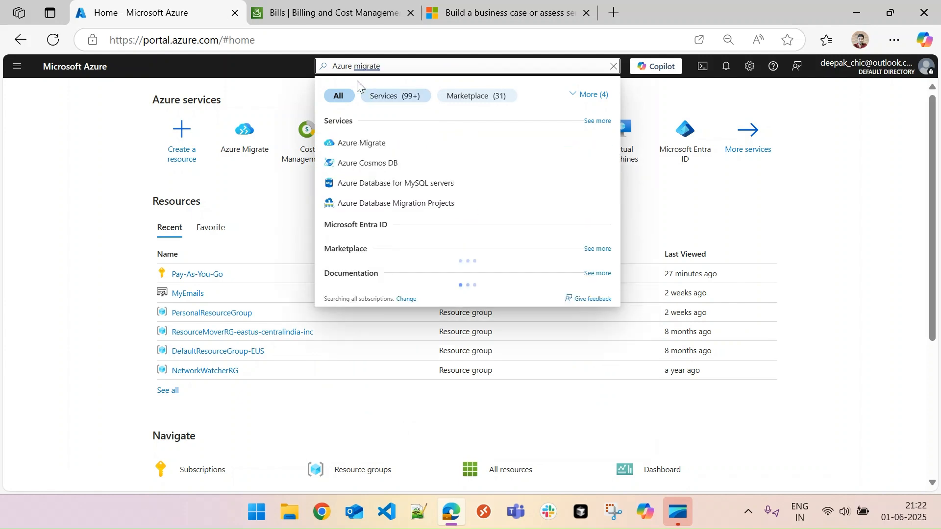
pyautogui.click(371, 142)
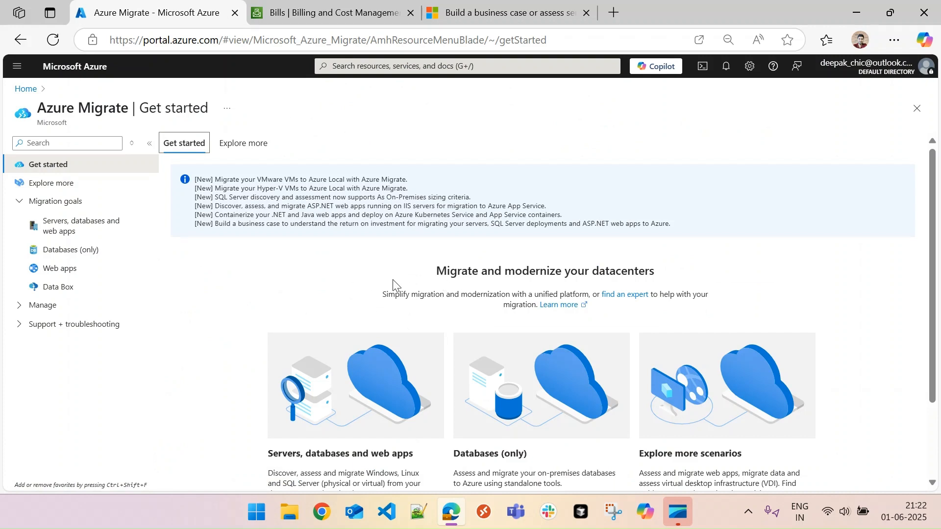
# Open the servers, databases and web apps migration goal and check the project filter for existing projects
pyautogui.click(78, 227)
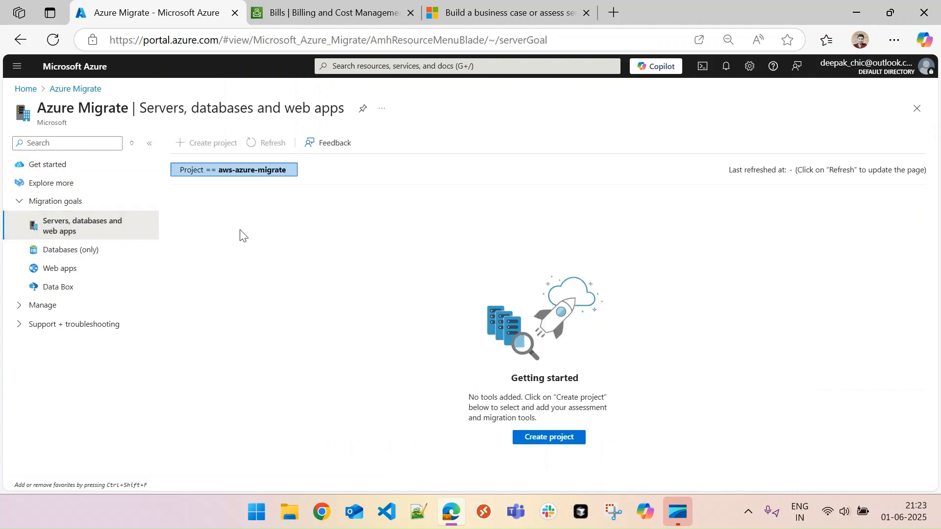
pyautogui.click(246, 178)
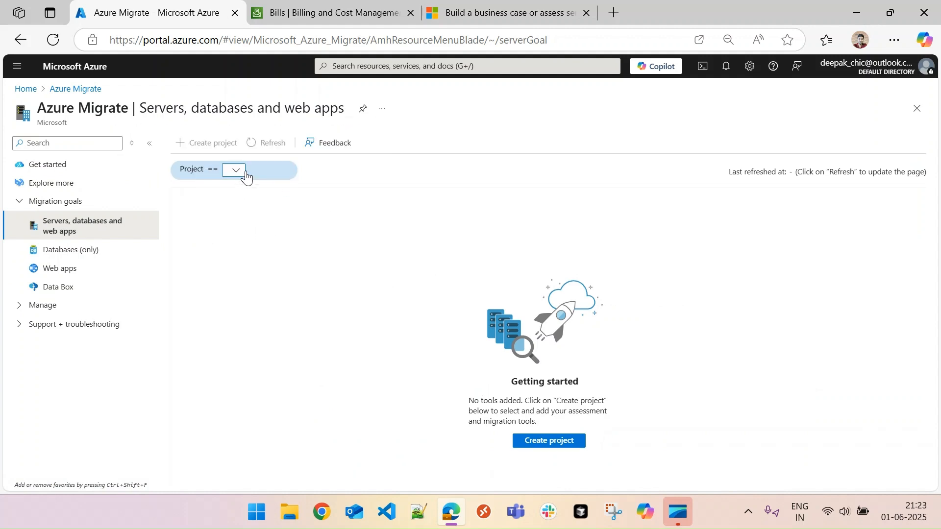
pyautogui.click(235, 172)
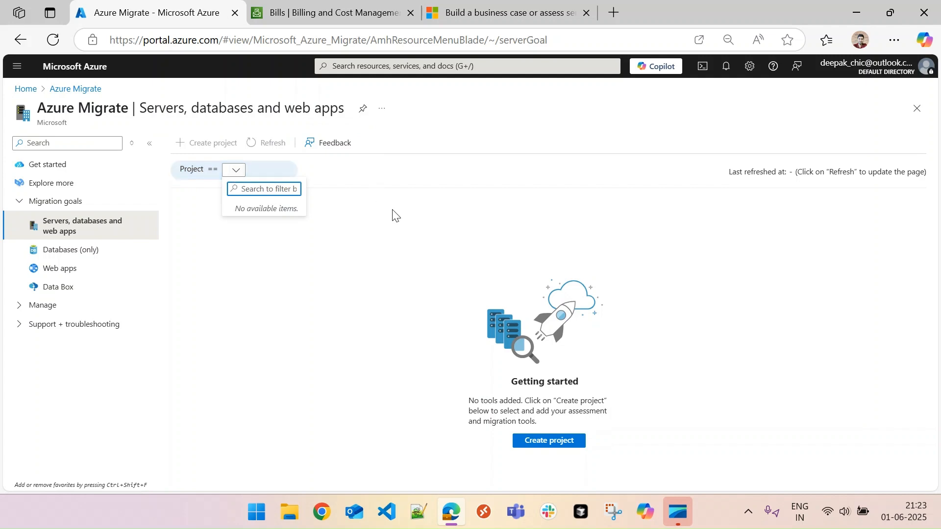
pyautogui.click(414, 247)
# Start a new migration project under the Pay-As-You-Go subscription and give it a new resource group named azure-migrate
pyautogui.click(549, 437)
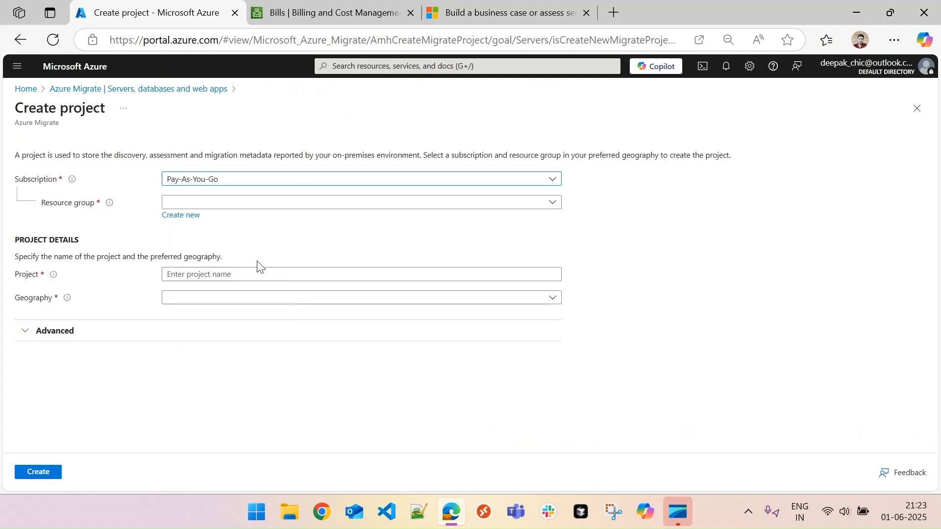
pyautogui.click(231, 202)
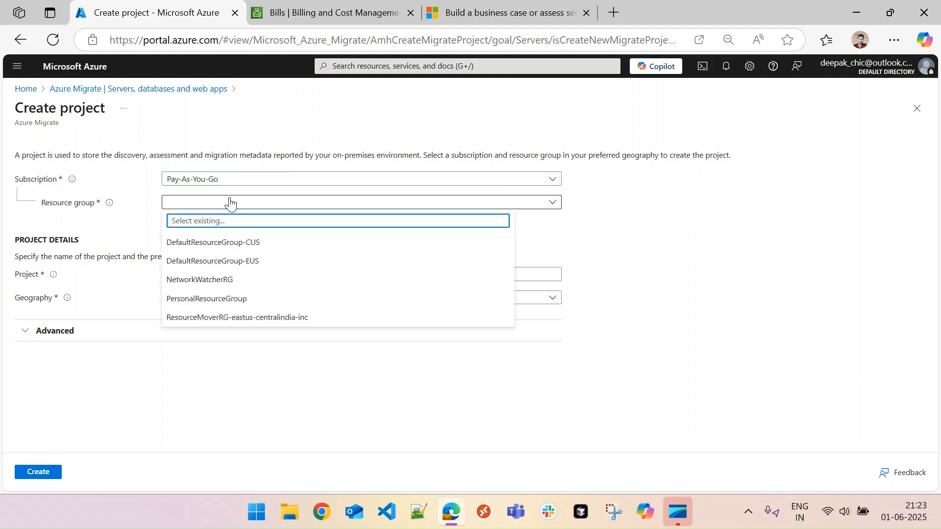
pyautogui.click(571, 218)
pyautogui.click(193, 216)
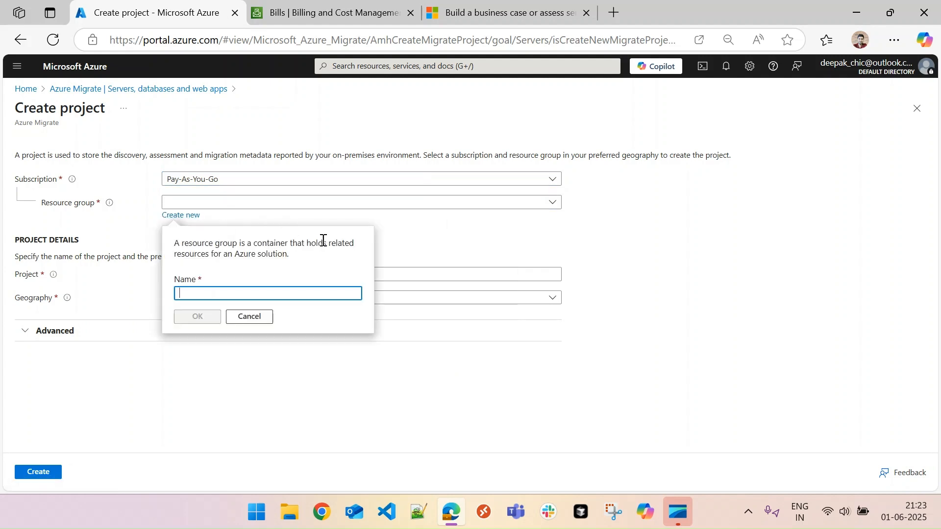
pyautogui.write('azure')
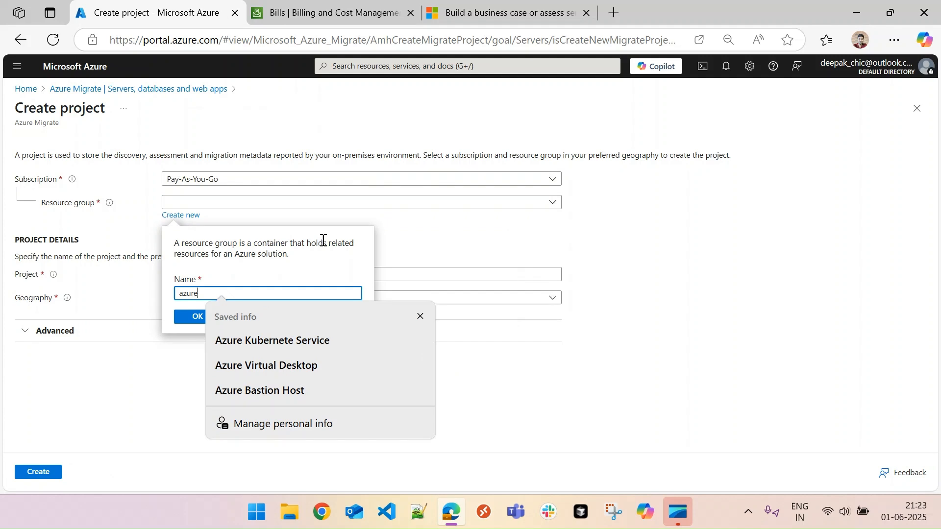
pyautogui.write('-migra')
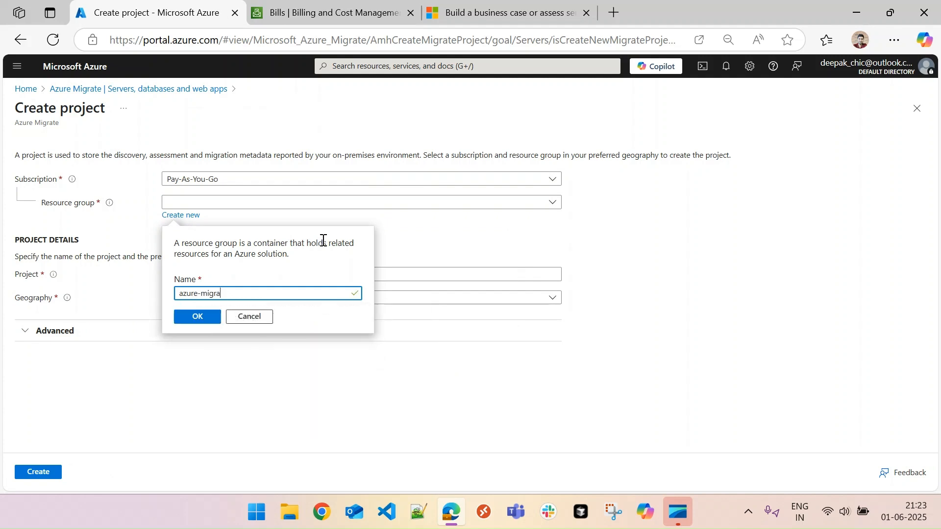
pyautogui.write('te')
pyautogui.click(203, 317)
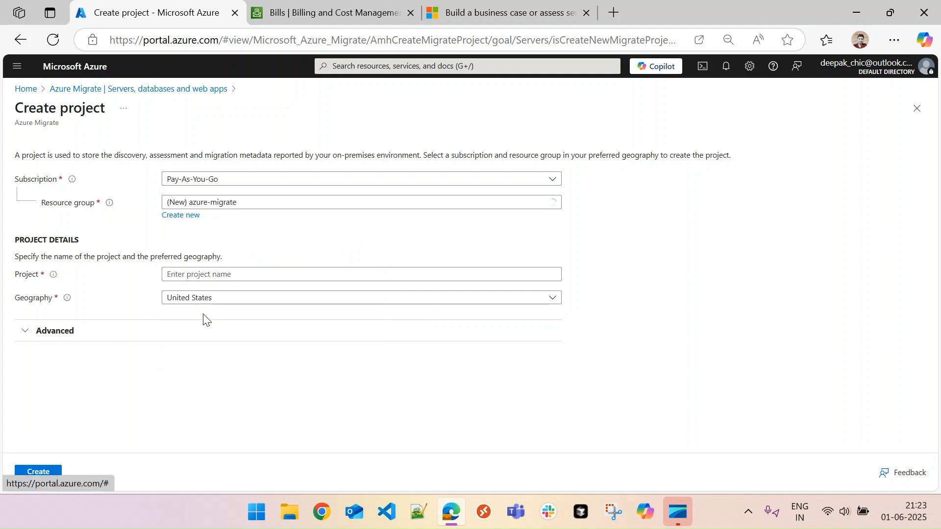
# Name the project azure-migrate-csv, keep the United States geography and public endpoint connectivity, and create the project
pyautogui.click(207, 273)
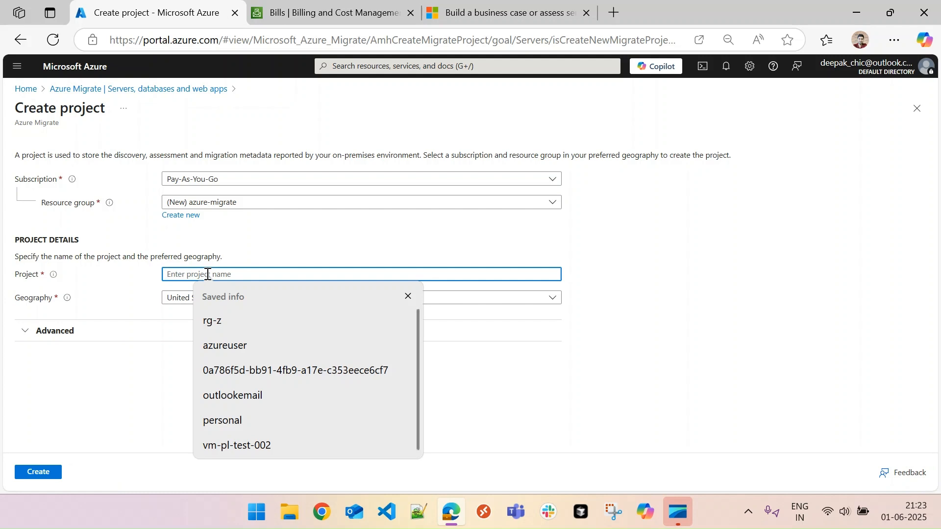
pyautogui.write('azur')
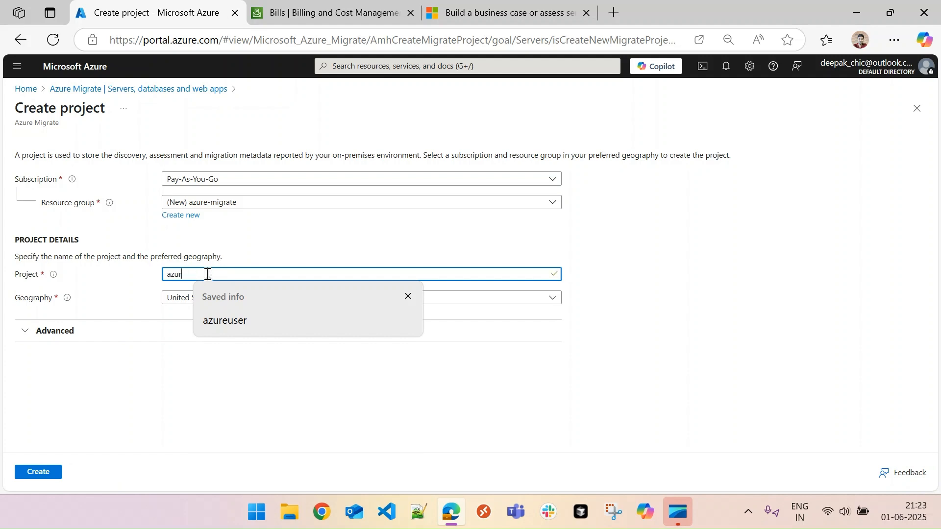
pyautogui.write('e-mig')
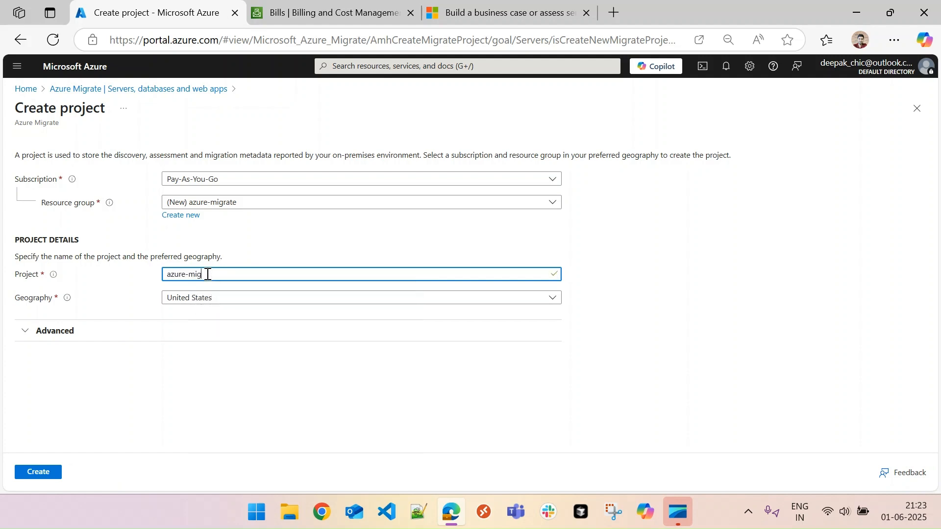
pyautogui.write('rate')
pyautogui.press('BackSpace')
pyautogui.press('BackSpace')
pyautogui.press('BackSpace')
pyautogui.write('ate-csv')
pyautogui.click(237, 305)
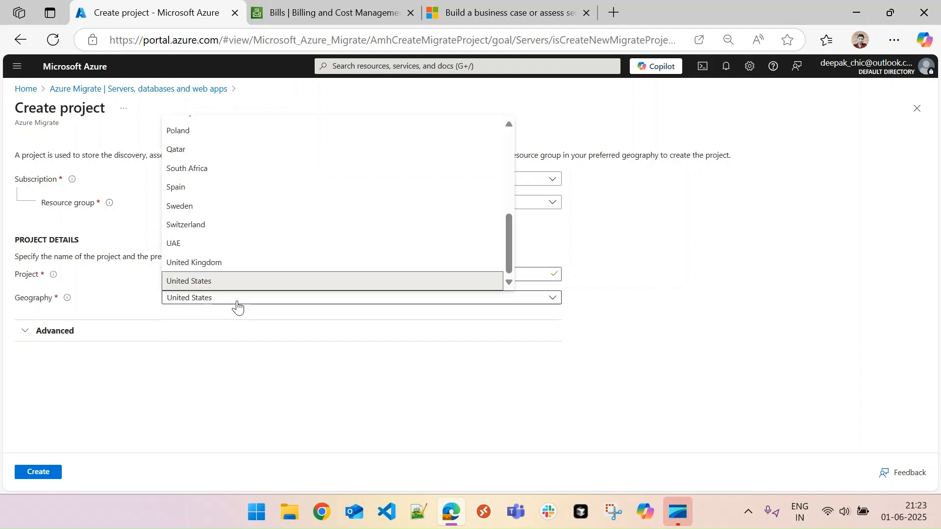
pyautogui.click(238, 305)
pyautogui.click(239, 330)
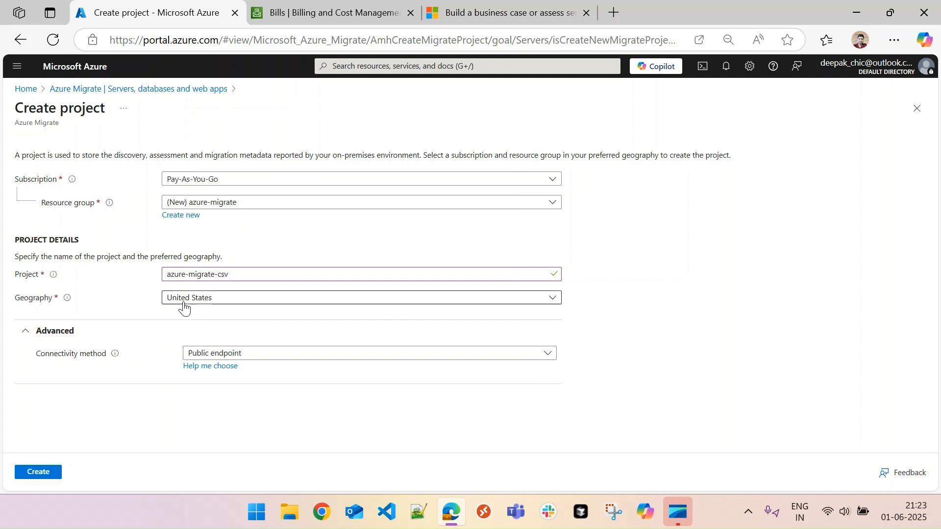
pyautogui.click(43, 472)
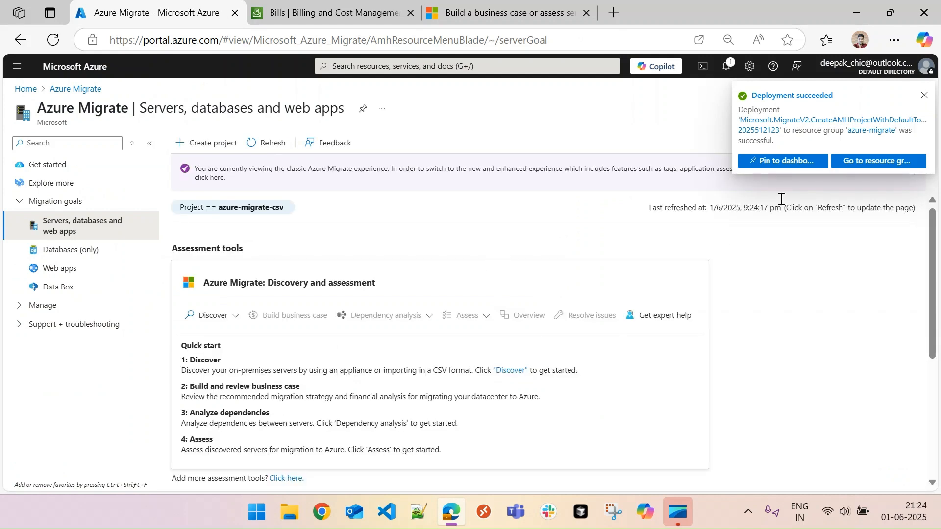
pyautogui.click(924, 95)
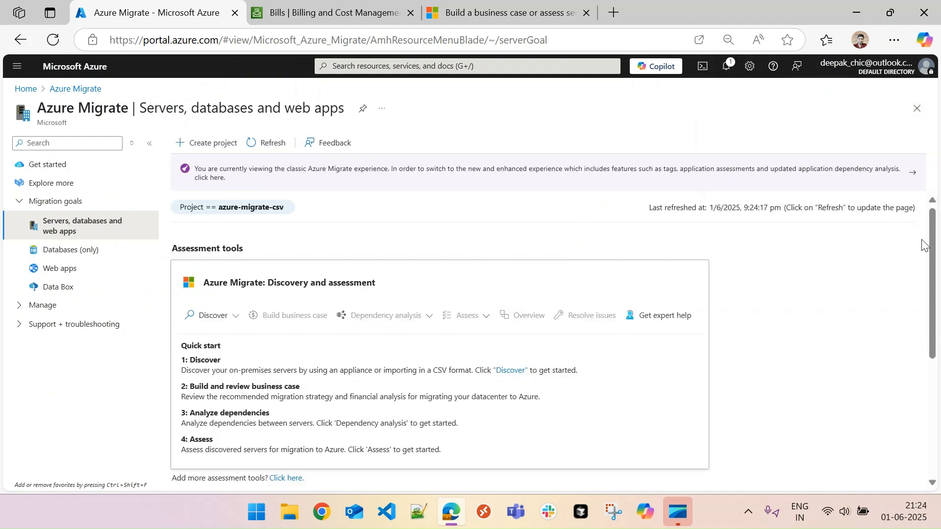
# Look over the project's assessment and migration tools, and open import-based discovery for a server inventory CSV
pyautogui.moveTo(934, 243); pyautogui.dragTo(936, 265)
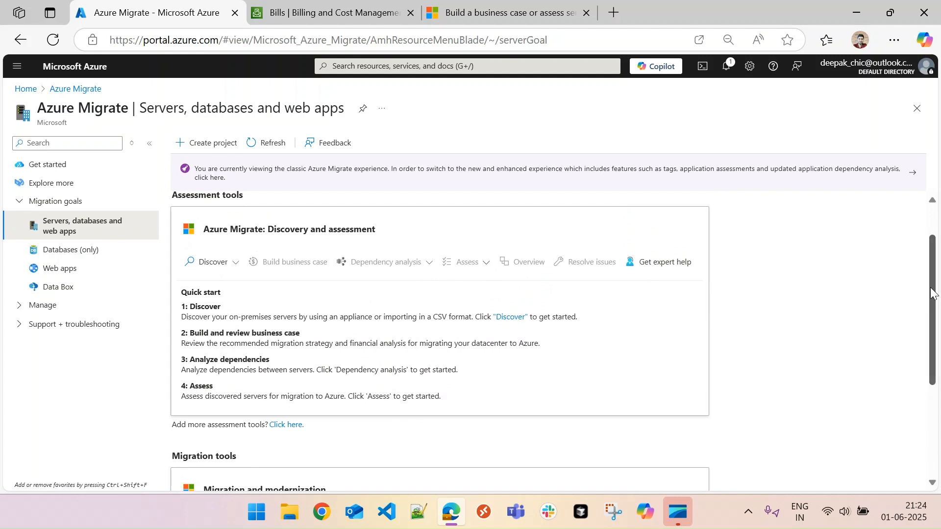
pyautogui.moveTo(935, 292); pyautogui.dragTo(861, 353)
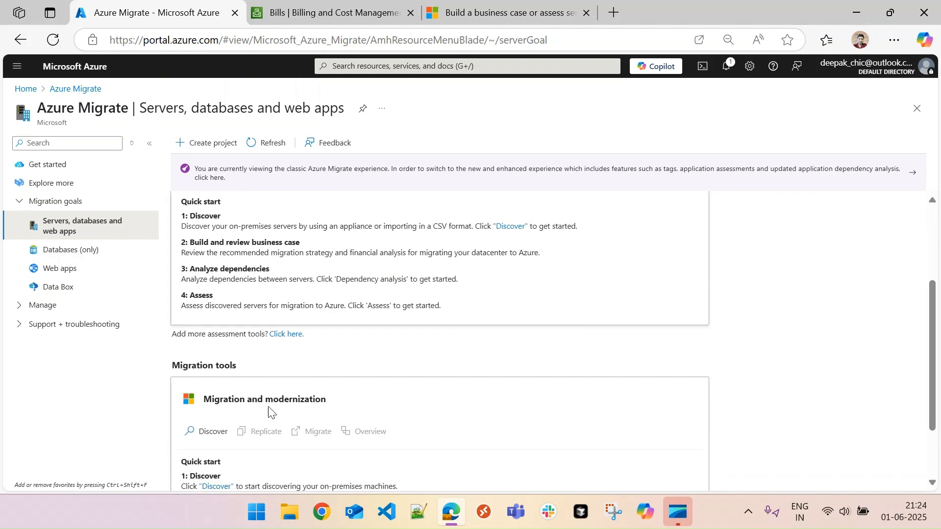
pyautogui.scroll(3, 396, 245)
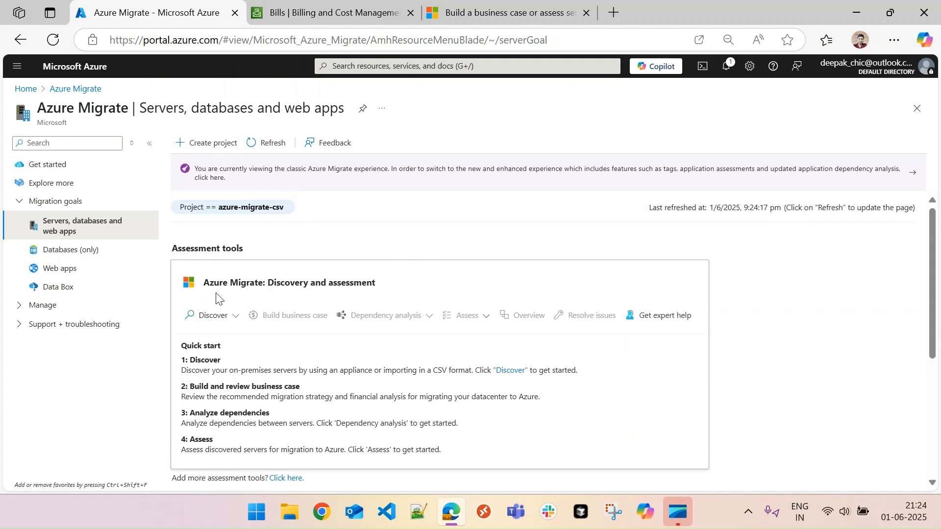
pyautogui.click(234, 319)
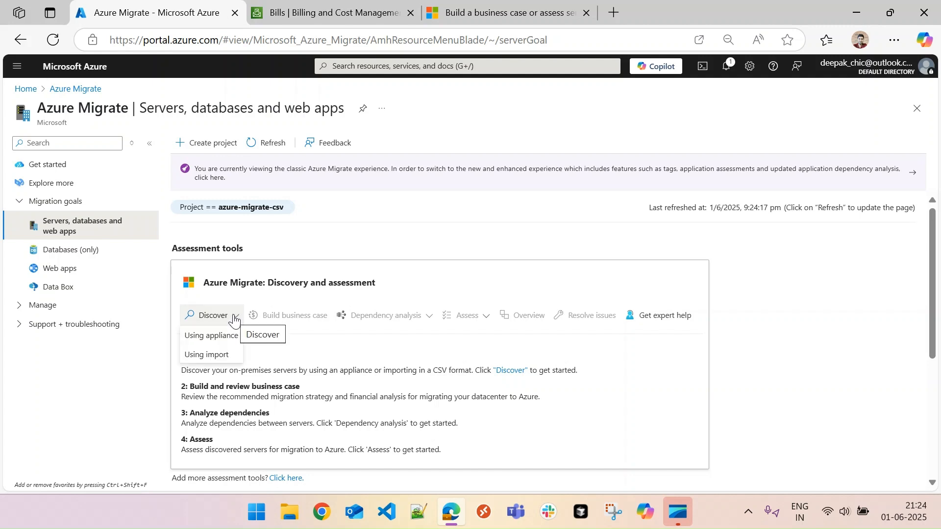
pyautogui.click(218, 359)
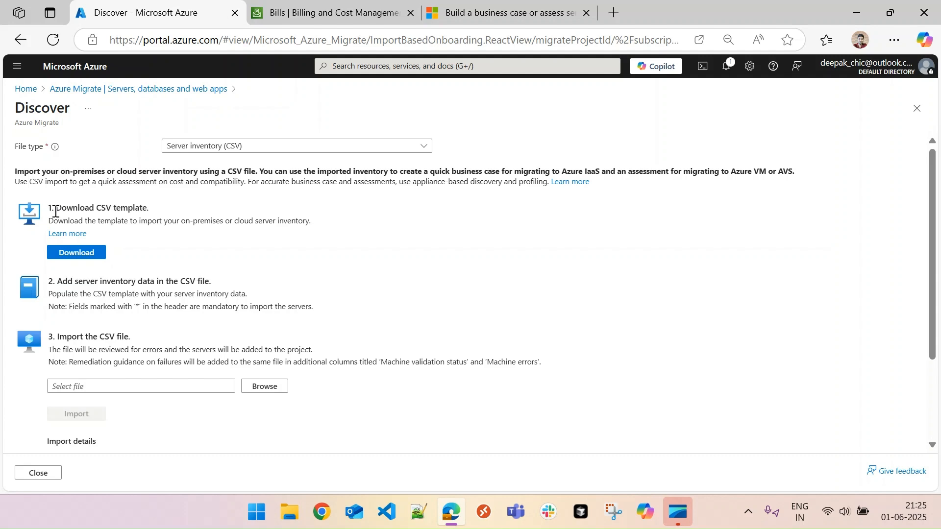
pyautogui.moveTo(59, 211); pyautogui.dragTo(155, 211)
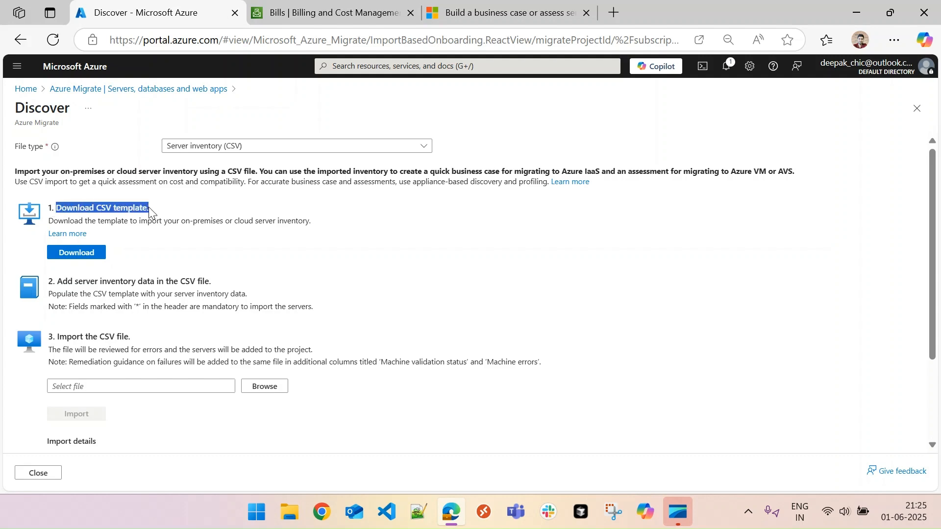
pyautogui.click(163, 239)
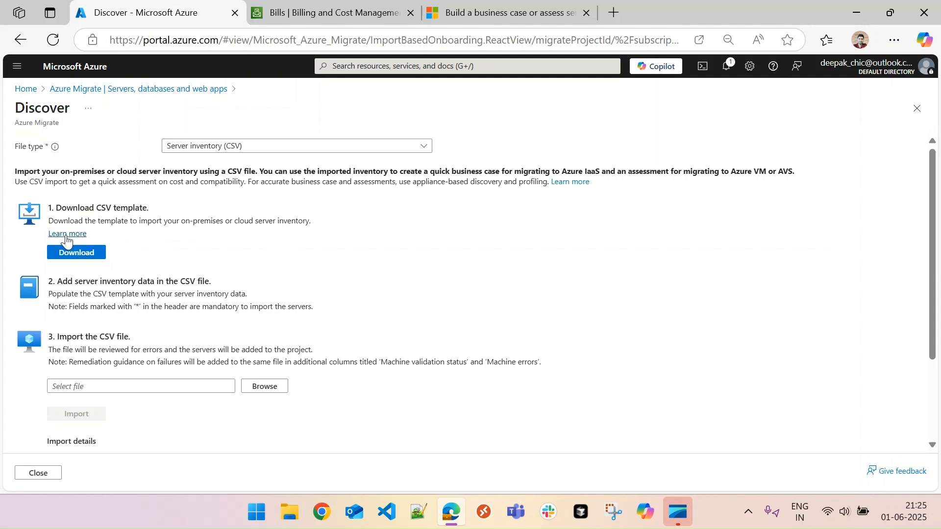
# Find the "Add server information" section in the Microsoft Learn tutorial on importing a CSV file
pyautogui.click(461, 5)
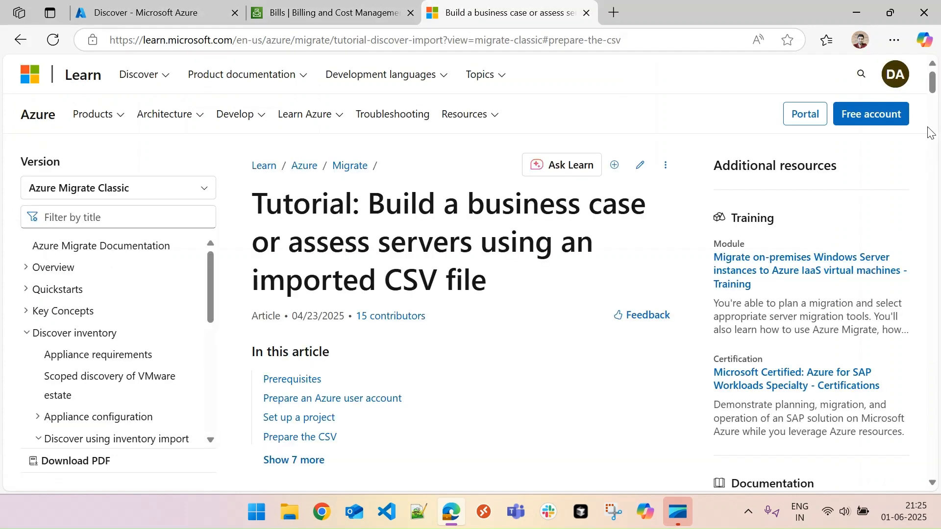
pyautogui.moveTo(930, 84); pyautogui.dragTo(938, 273)
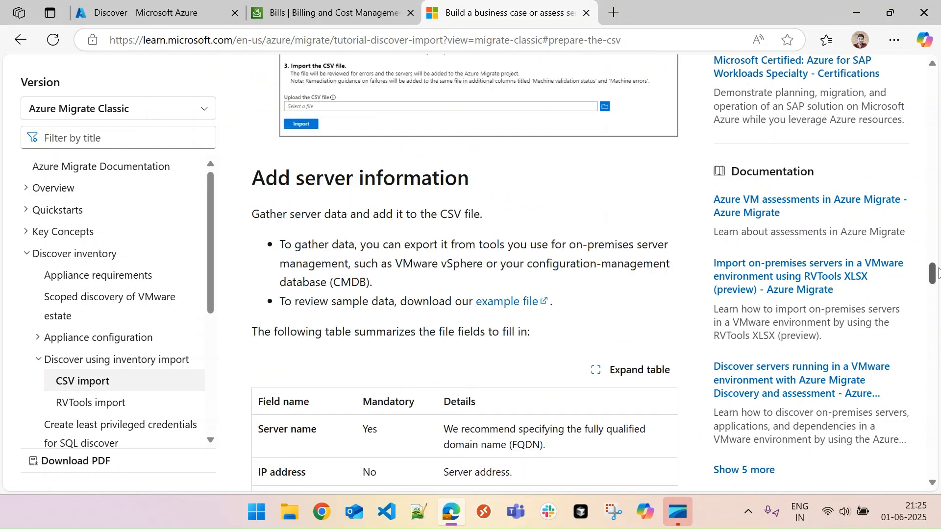
pyautogui.moveTo(253, 180); pyautogui.dragTo(492, 190)
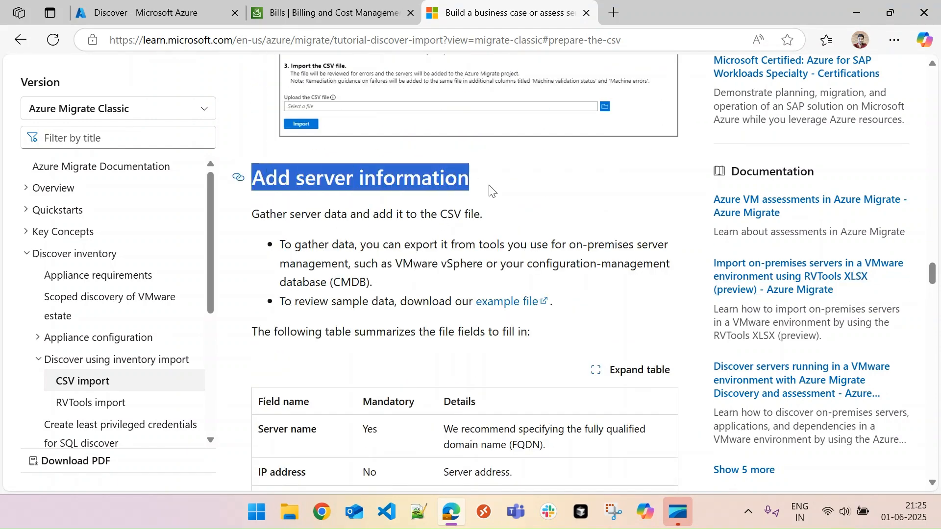
pyautogui.click(512, 190)
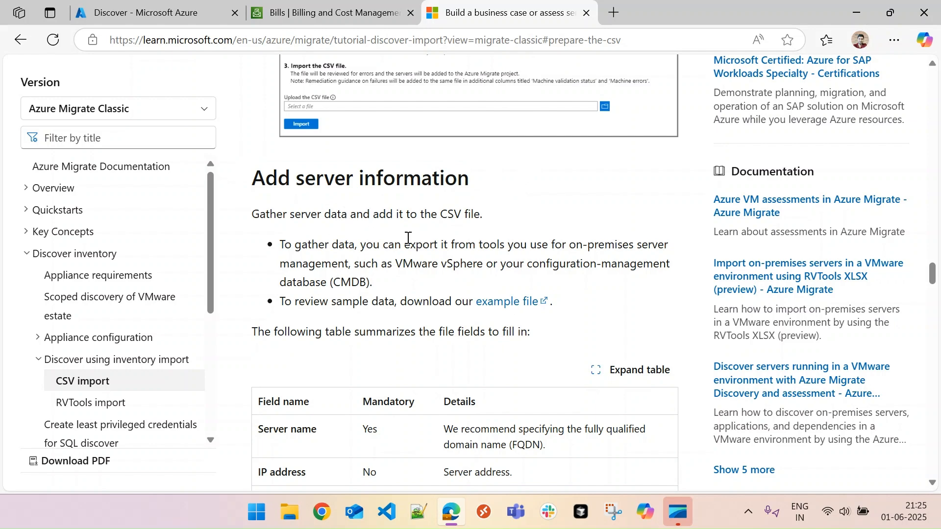
# Download the CSV template from the Azure Migrate Discover page and open AzureMigrateimporttemplate.csv in Excel
pyautogui.click(193, 6)
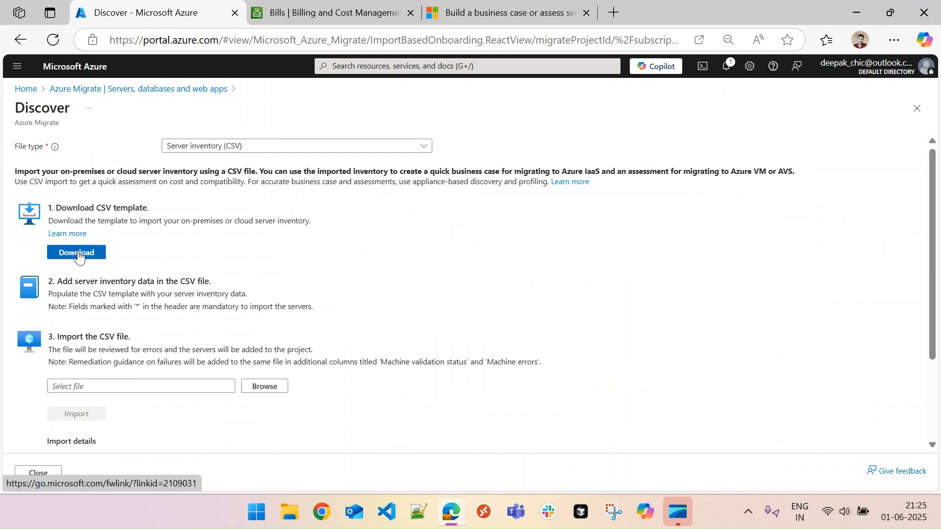
pyautogui.click(431, 12)
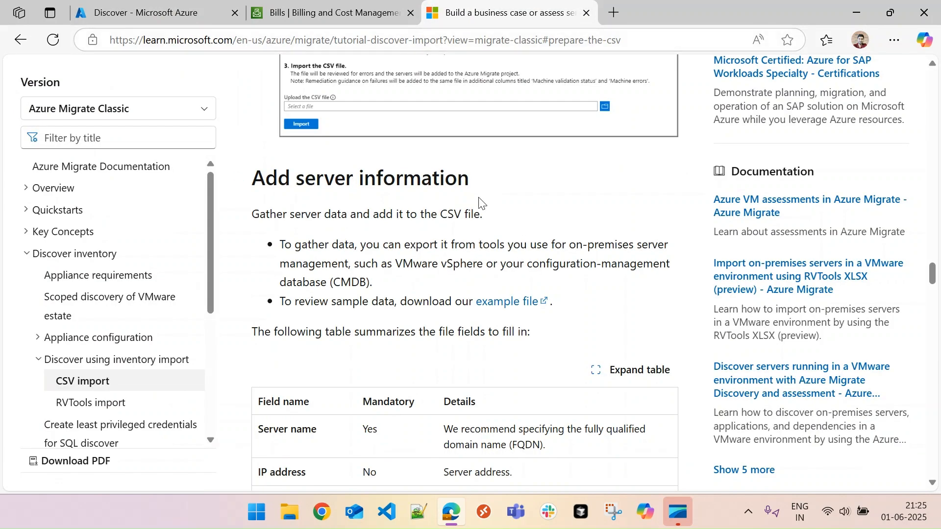
pyautogui.click(189, 13)
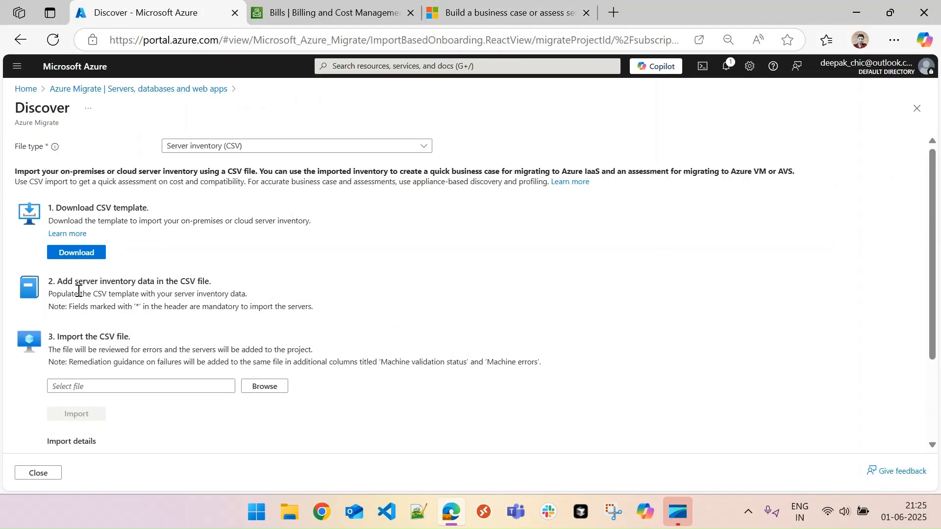
pyautogui.click(77, 252)
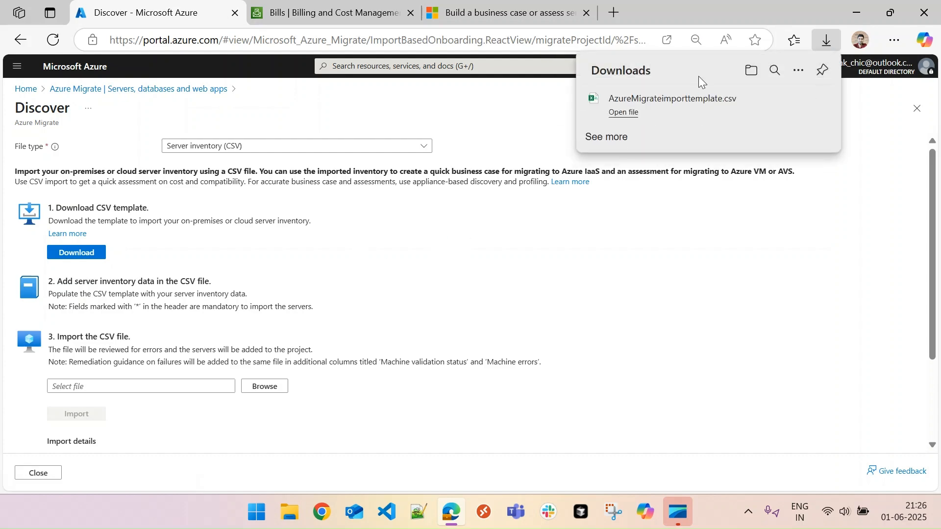
pyautogui.click(624, 113)
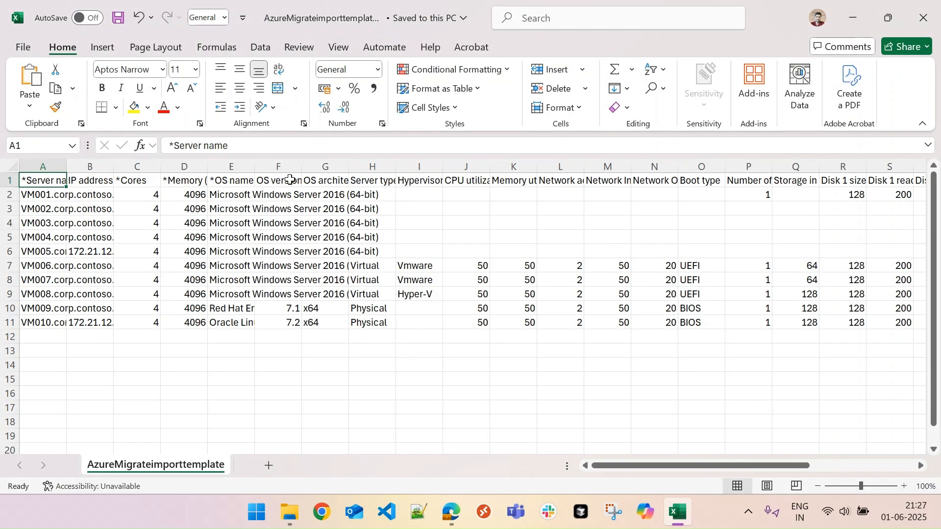
# Widen the Server name and IP addresses columns of the template so their contents fit
pyautogui.moveTo(67, 165); pyautogui.dragTo(179, 163)
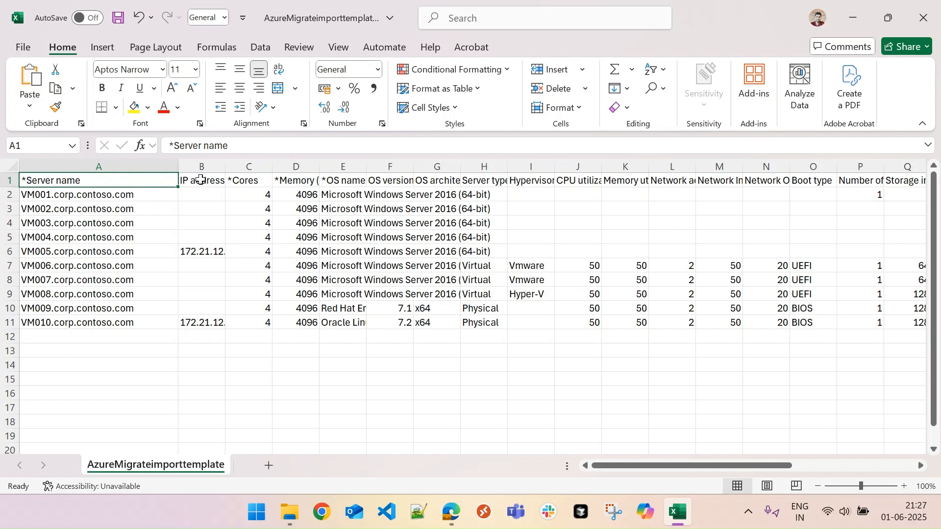
pyautogui.moveTo(225, 167); pyautogui.dragTo(263, 169)
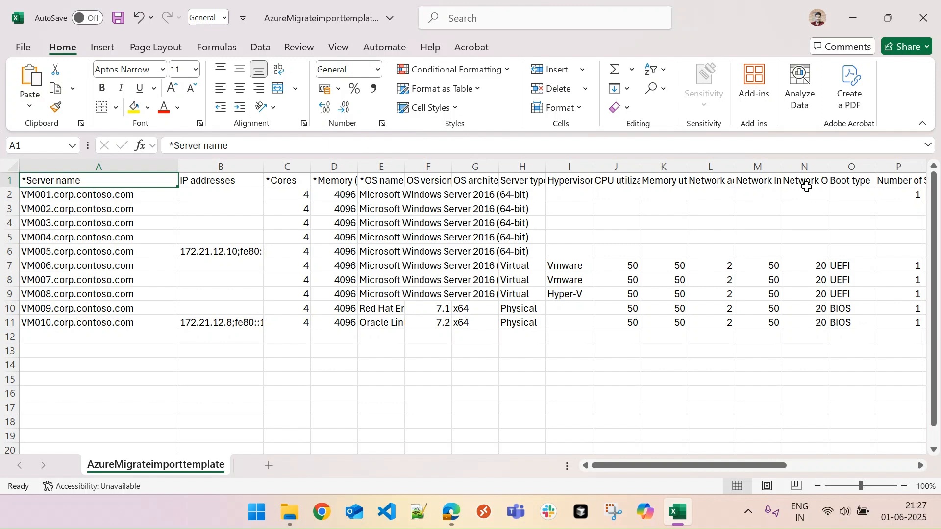
pyautogui.moveTo(775, 463); pyautogui.dragTo(550, 489)
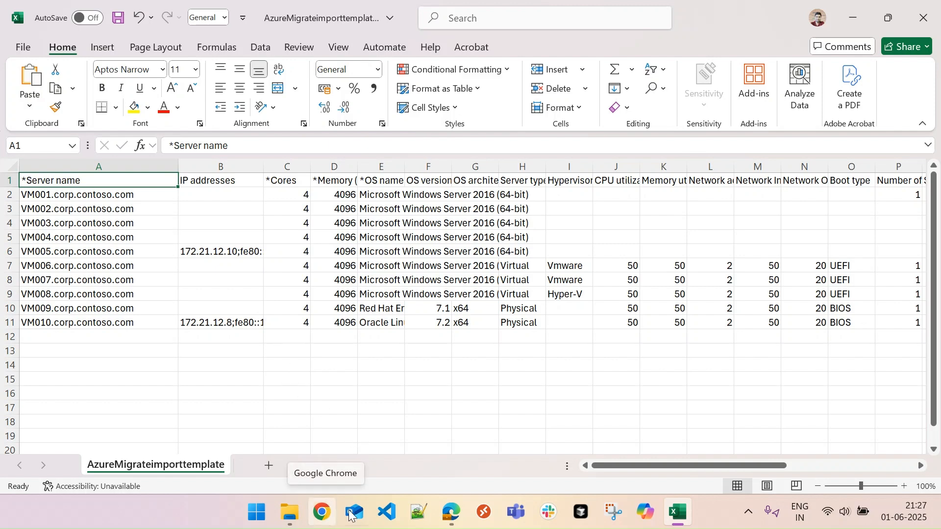
# Switch to the Microsoft Learn tutorial in Edge and review which template fields are mandatory and what each one must contain
pyautogui.click(452, 512)
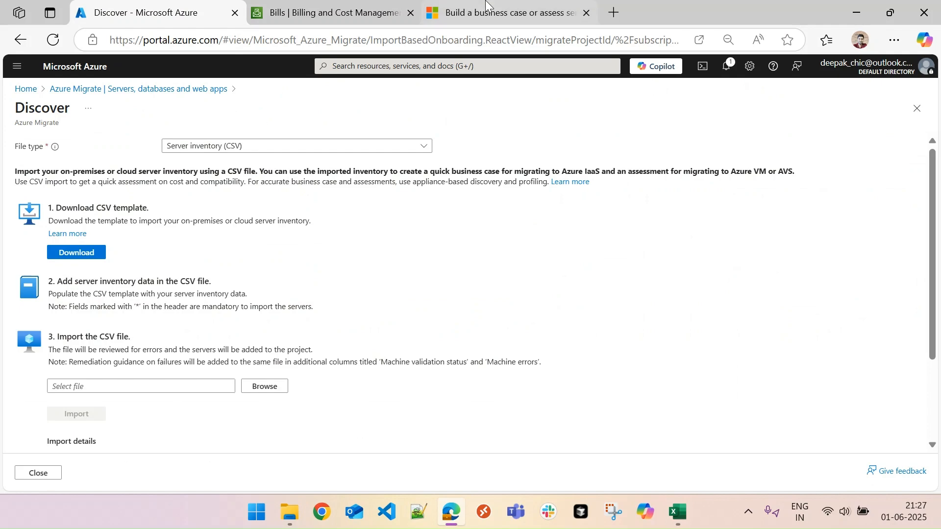
pyautogui.click(510, 13)
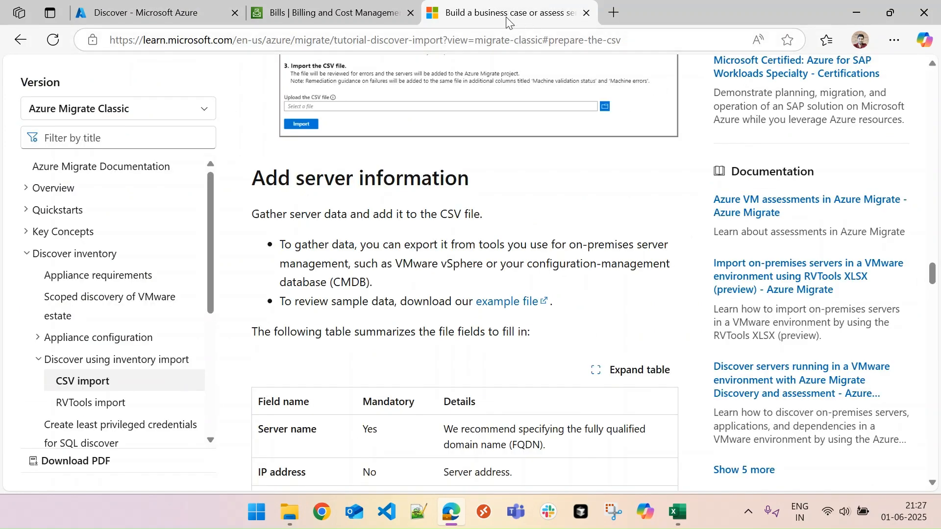
pyautogui.scroll(-3, 617, 187)
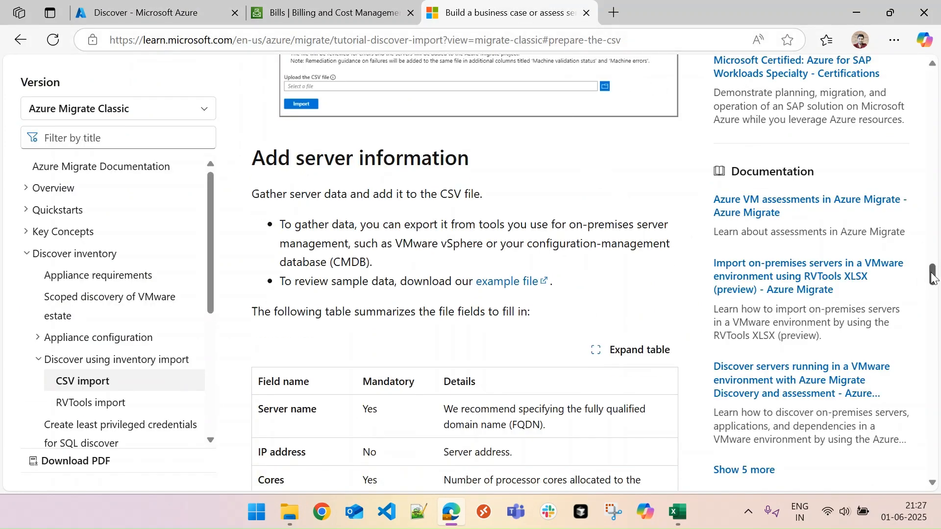
pyautogui.click(679, 515)
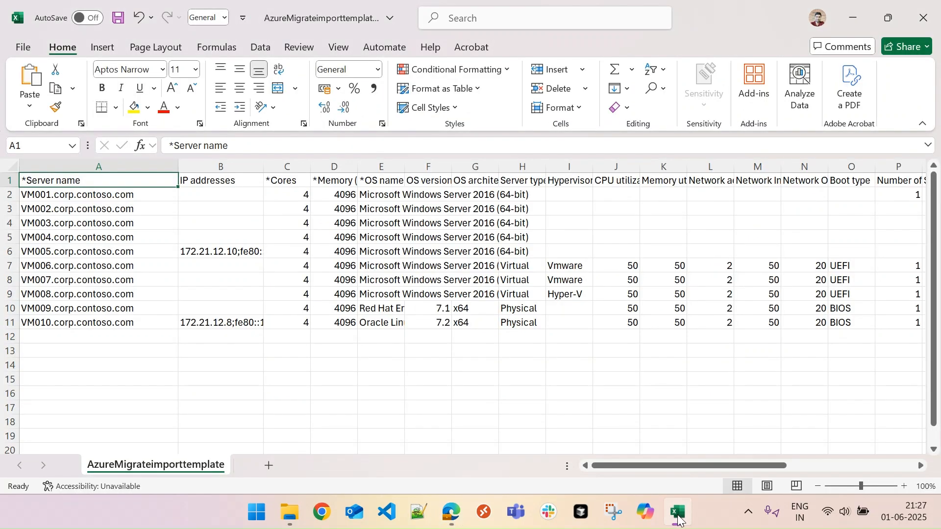
pyautogui.click(679, 514)
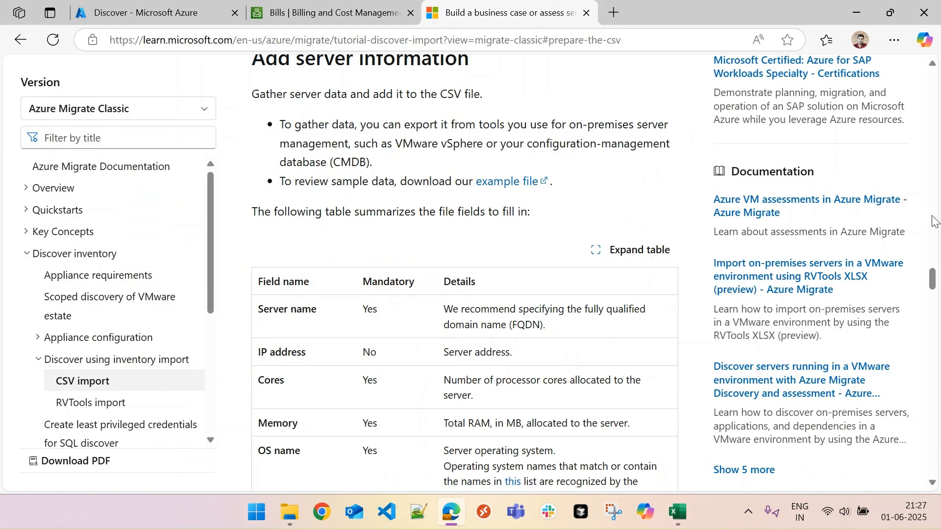
pyautogui.scroll(-3, 934, 282)
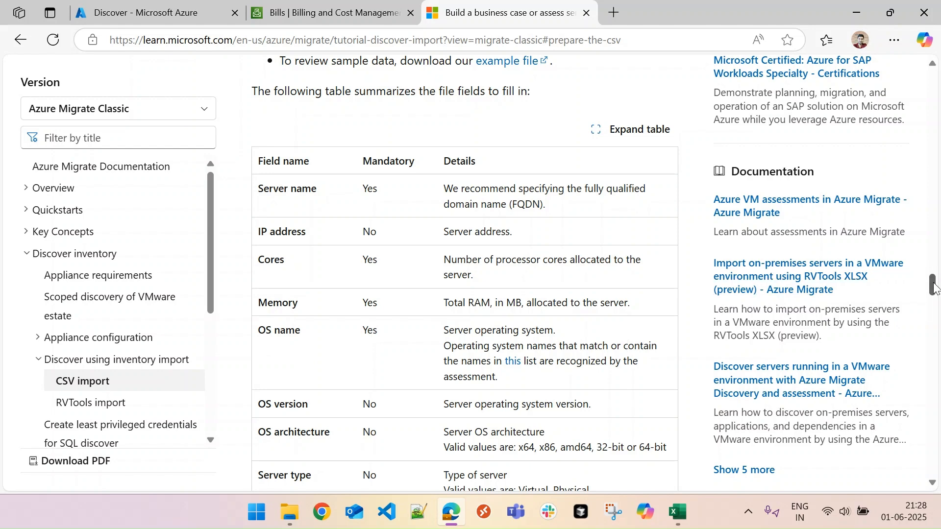
pyautogui.moveTo(937, 279)
pyautogui.mouseDown()
pyautogui.moveTo(938, 337)
pyautogui.moveTo(938, 278)
pyautogui.moveTo(938, 293)
pyautogui.mouseUp()
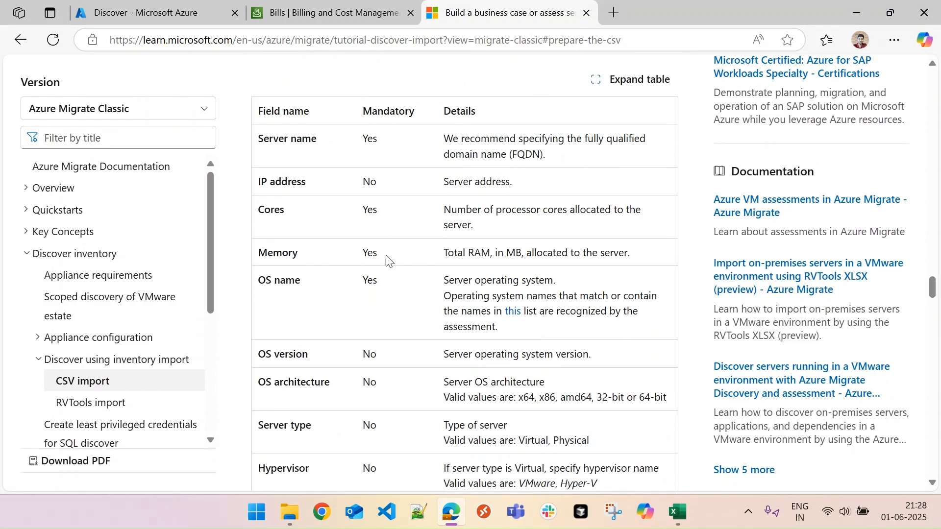
pyautogui.scroll(1, 937, 284)
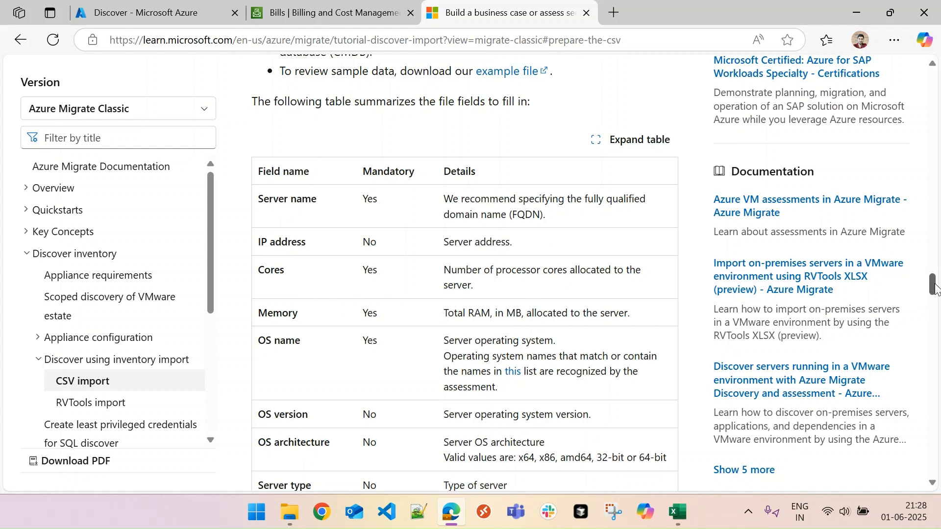
pyautogui.scroll(-2, 925, 296)
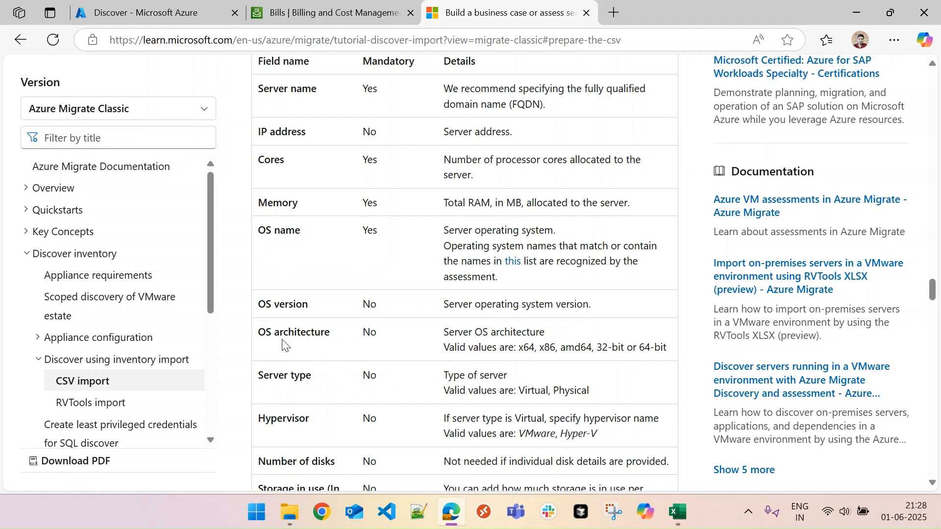
# Check the valid values for the OS architecture, server type and hypervisor fields in the tutorial's table
pyautogui.moveTo(260, 334); pyautogui.dragTo(338, 343)
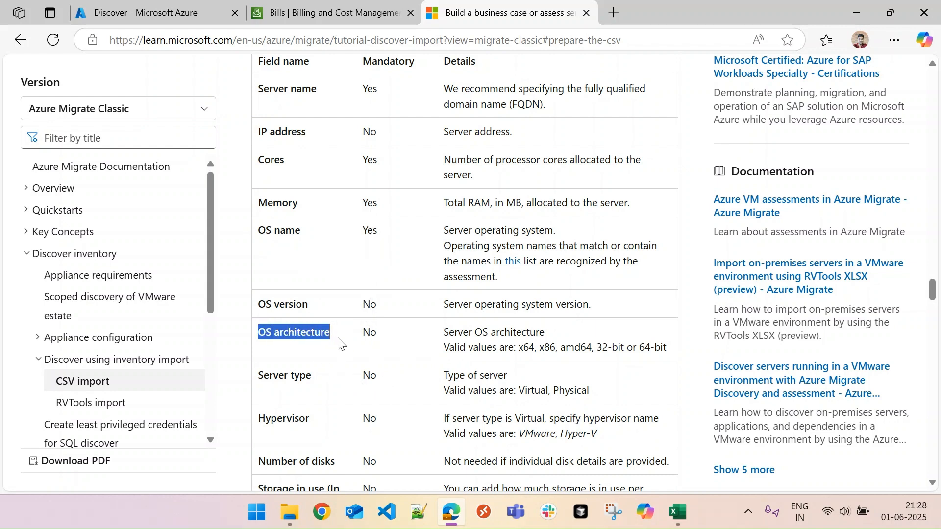
pyautogui.click(479, 349)
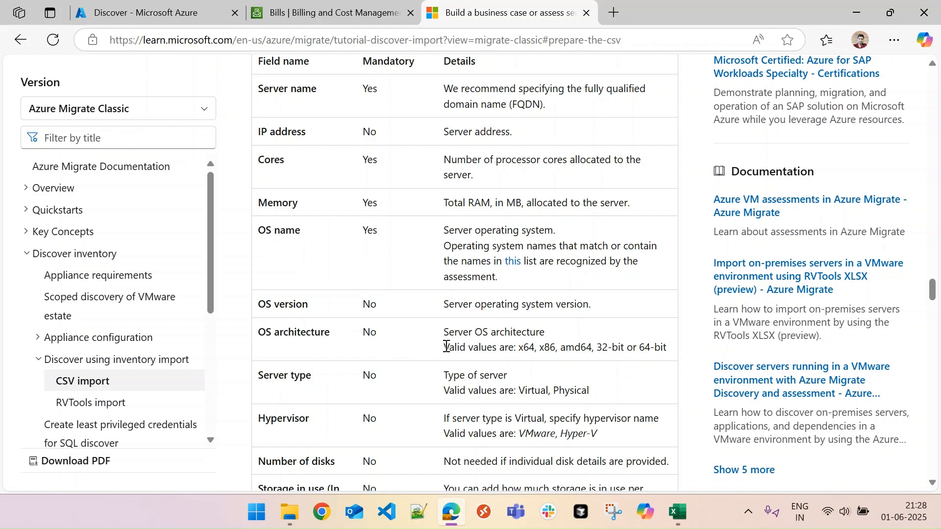
pyautogui.moveTo(447, 347); pyautogui.dragTo(509, 349)
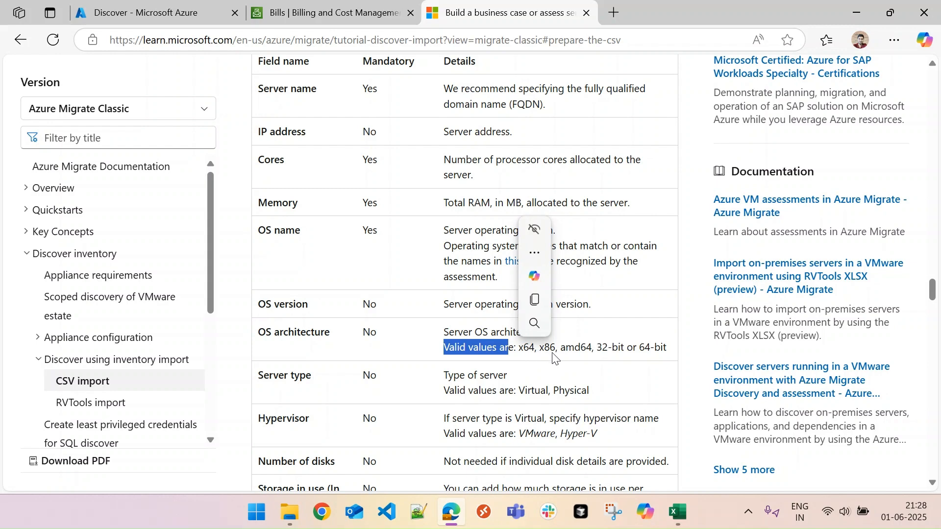
pyautogui.click(655, 363)
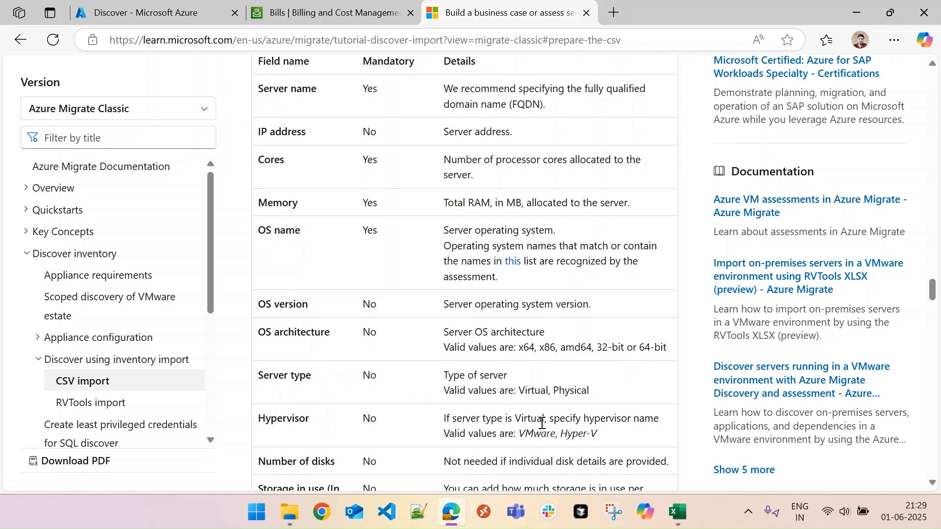
# Switch to the template in Excel, look over its columns, and delete the sample server rows 2 to 12 below the header
pyautogui.click(690, 510)
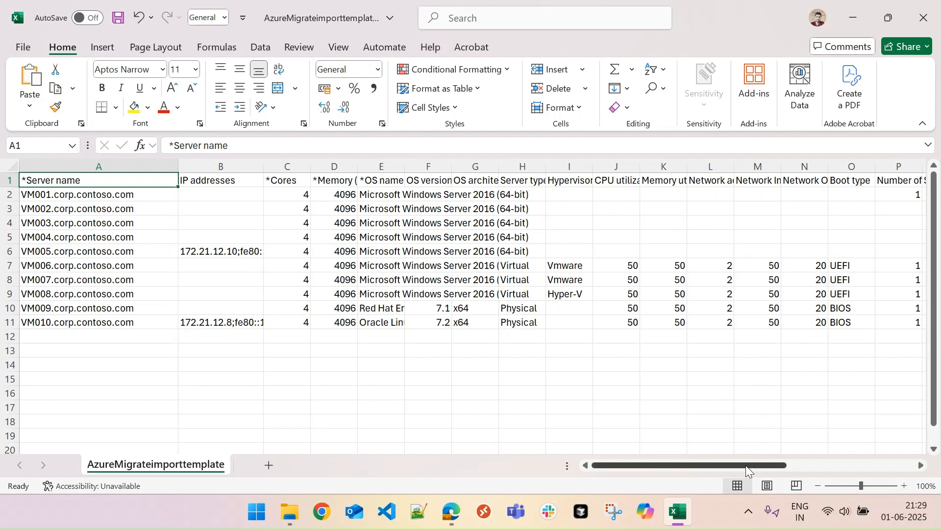
pyautogui.moveTo(746, 466); pyautogui.dragTo(907, 476)
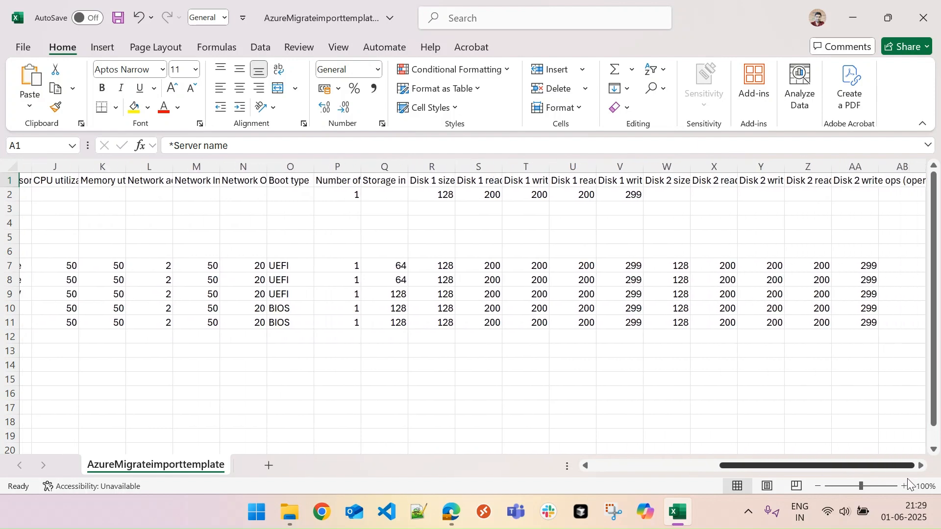
pyautogui.moveTo(908, 479); pyautogui.dragTo(709, 490)
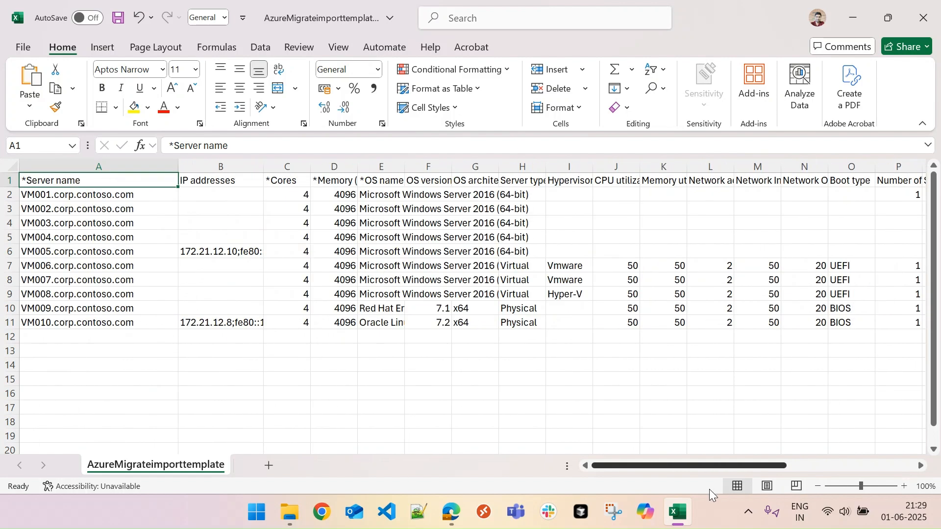
pyautogui.click(8, 194)
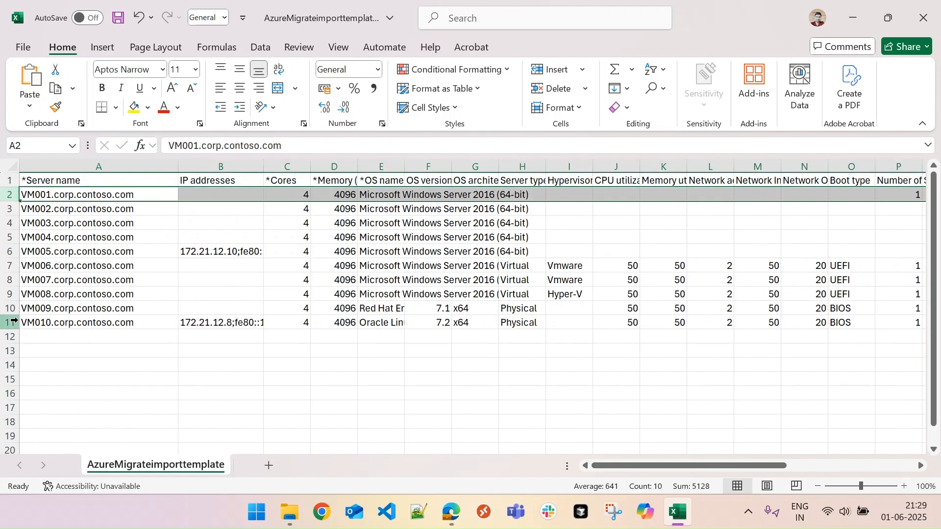
pyautogui.keyDown('shift'); pyautogui.click(9, 336); pyautogui.keyUp('shift')
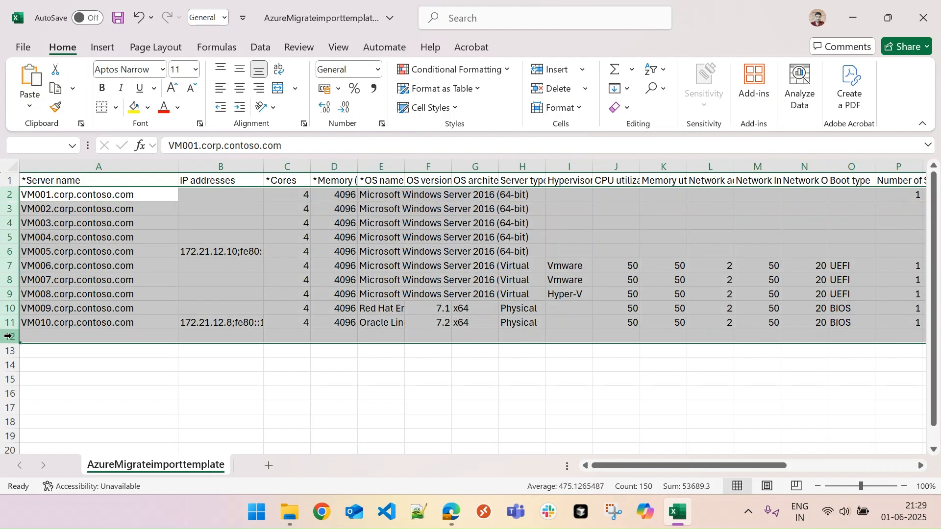
pyautogui.rightClick(9, 336)
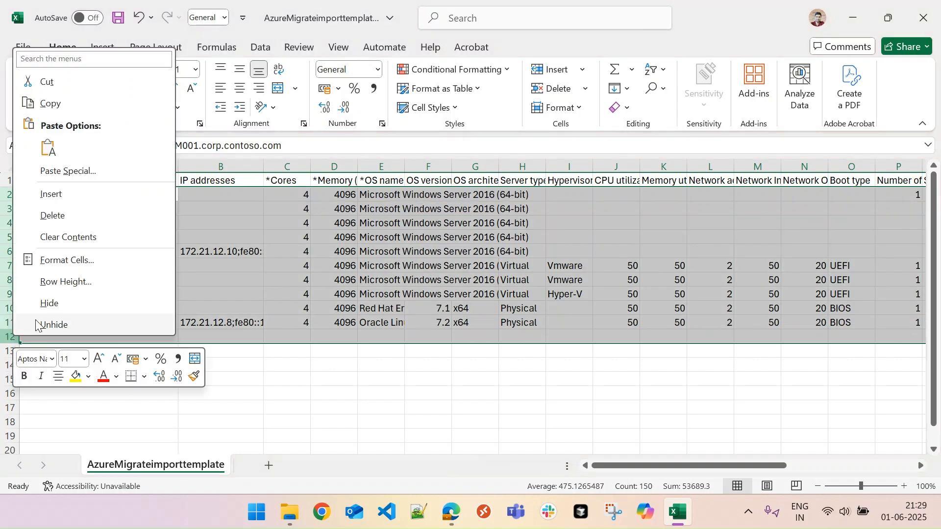
pyautogui.click(71, 216)
# Paste the prepared inventory rows for Server1 to Server10 into the template, starting at cell A2
pyautogui.click(121, 202)
pyautogui.click(120, 196)
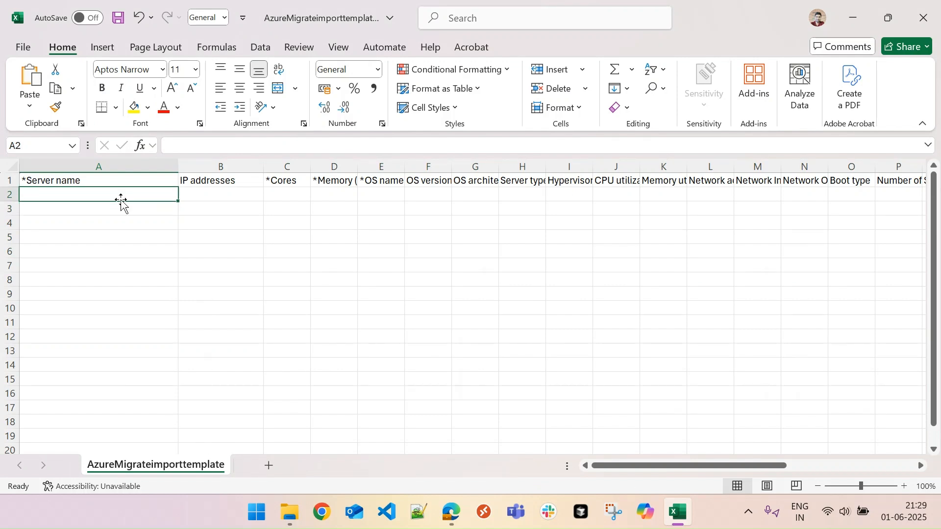
pyautogui.hotkey('ctrl', 'c')
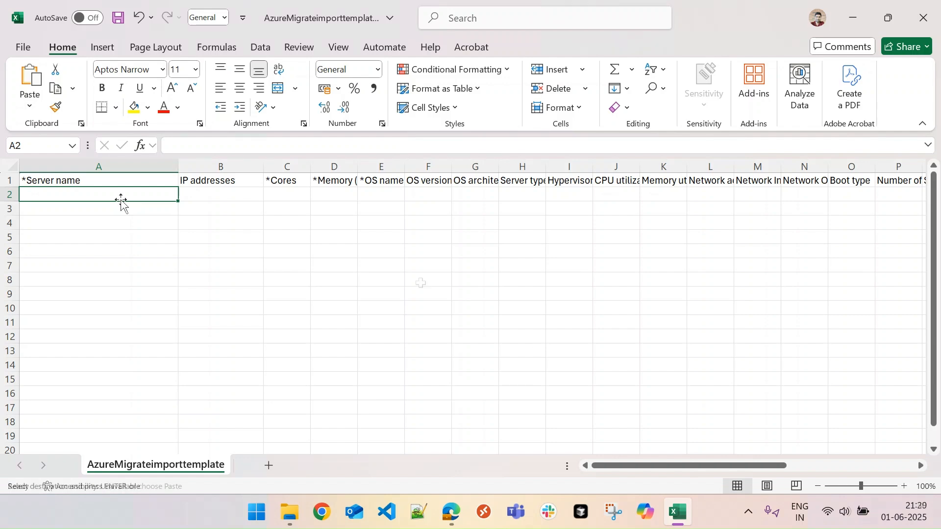
pyautogui.hotkey('ctrl', 'v')
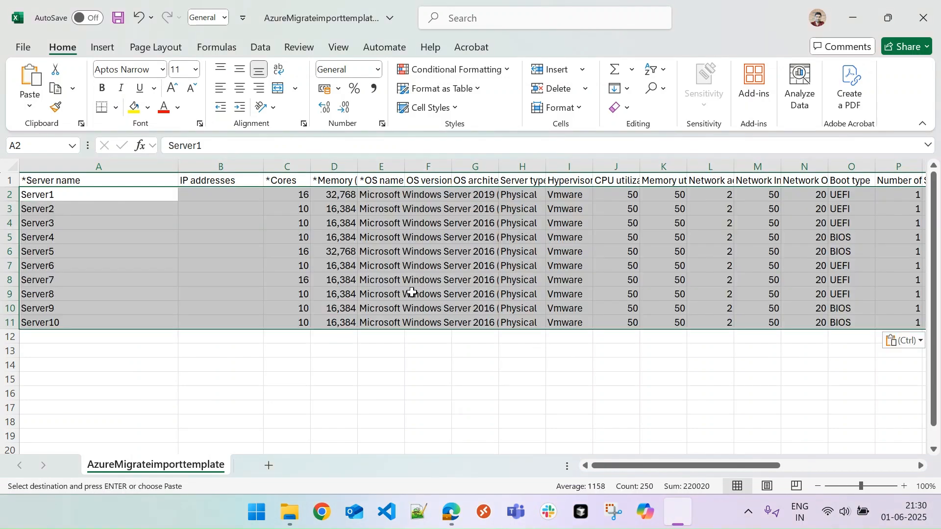
pyautogui.click(415, 290)
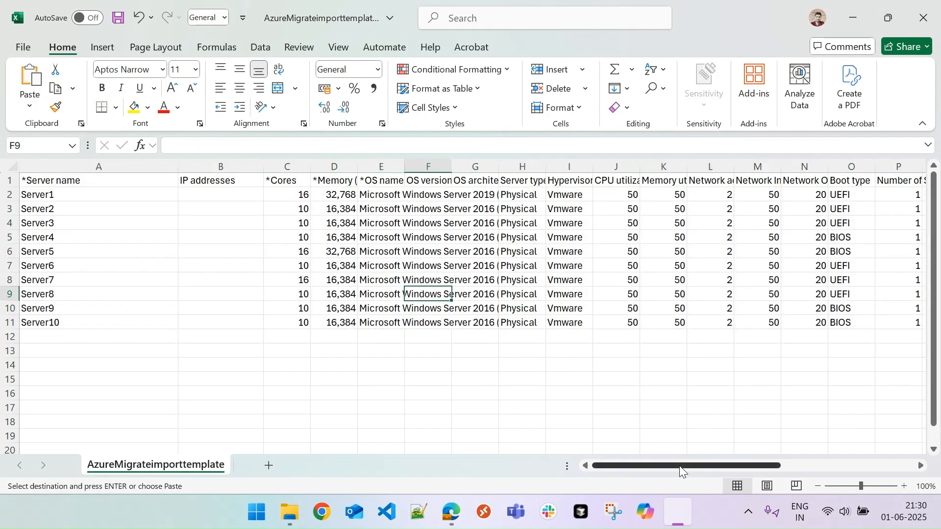
# Delete the empty rows 12 to 19 below the Server10 entry in the template
pyautogui.moveTo(679, 465); pyautogui.dragTo(294, 473)
pyautogui.click(79, 323)
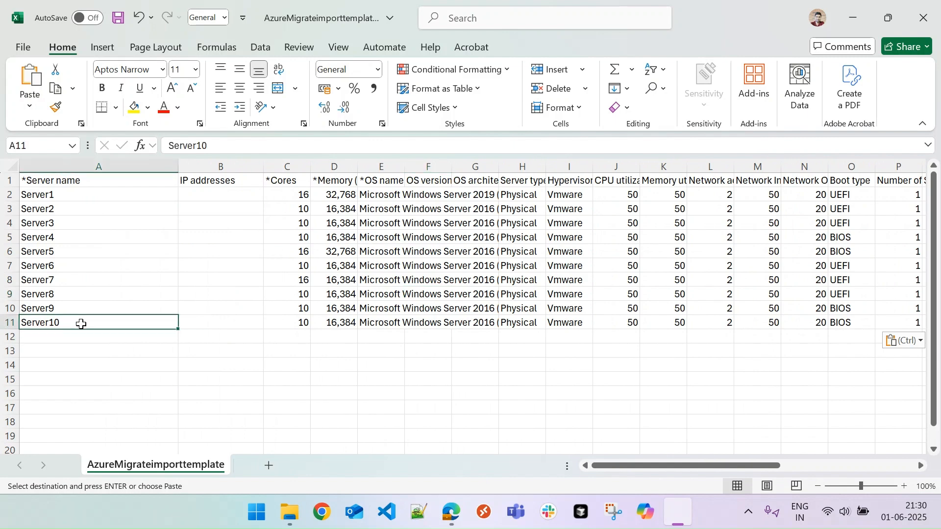
pyautogui.click(2, 318)
pyautogui.moveTo(666, 466); pyautogui.dragTo(637, 470)
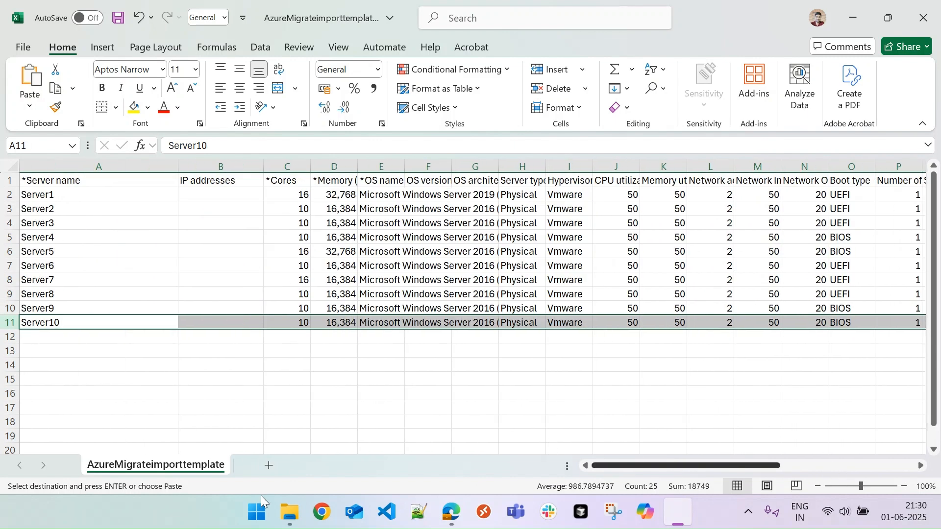
pyautogui.click(3, 337)
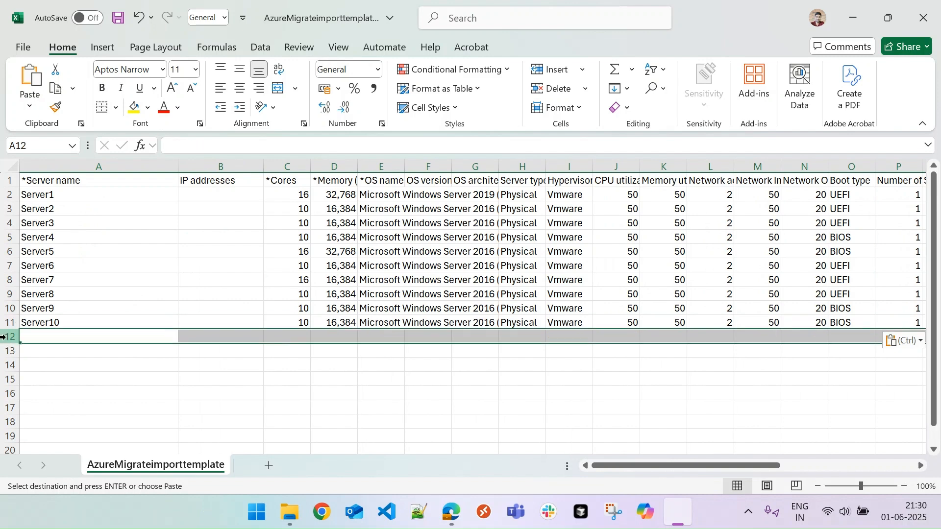
pyautogui.keyDown('shift'); pyautogui.click(9, 425); pyautogui.keyUp('shift')
pyautogui.rightClick(10, 435)
pyautogui.click(76, 308)
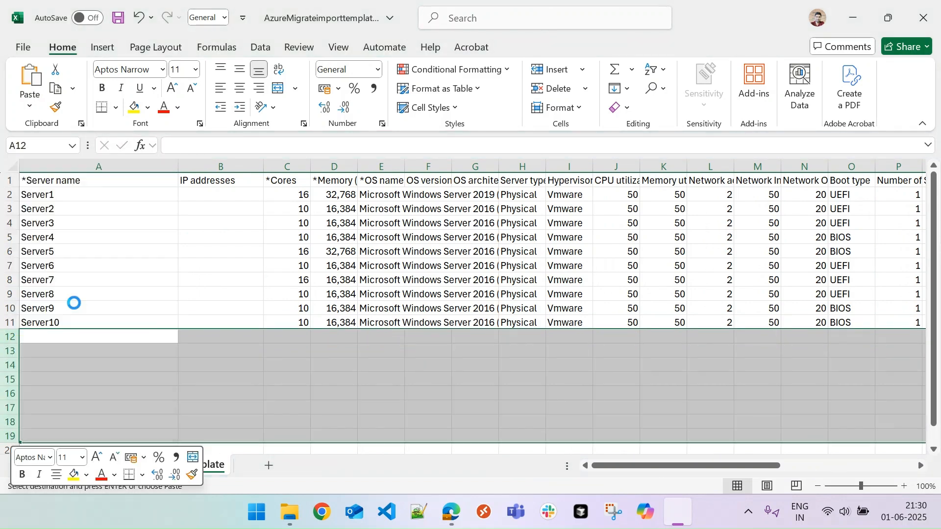
pyautogui.click(180, 322)
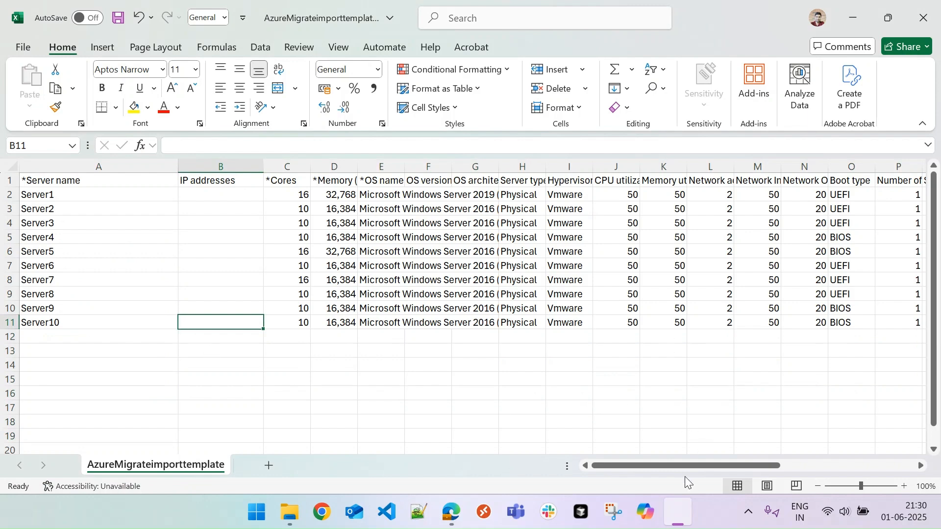
# Narrow the Server name and IP addresses columns to just fit their headings
pyautogui.moveTo(179, 168); pyautogui.dragTo(98, 158)
pyautogui.moveTo(183, 162); pyautogui.dragTo(162, 167)
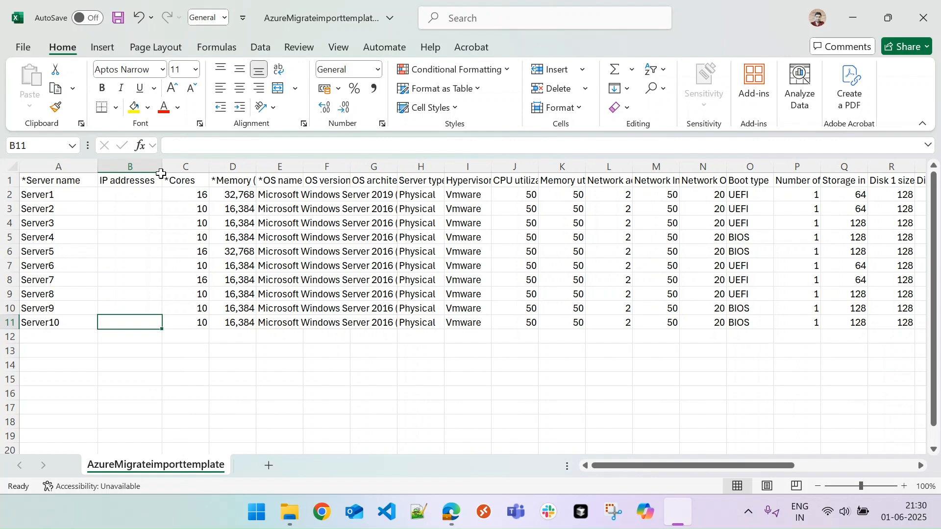
pyautogui.click(77, 197)
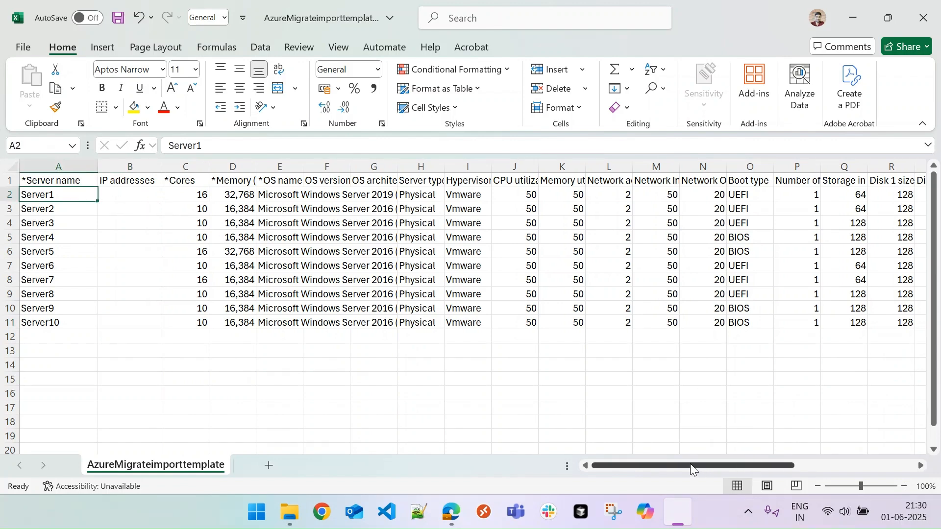
pyautogui.moveTo(690, 464); pyautogui.dragTo(212, 316)
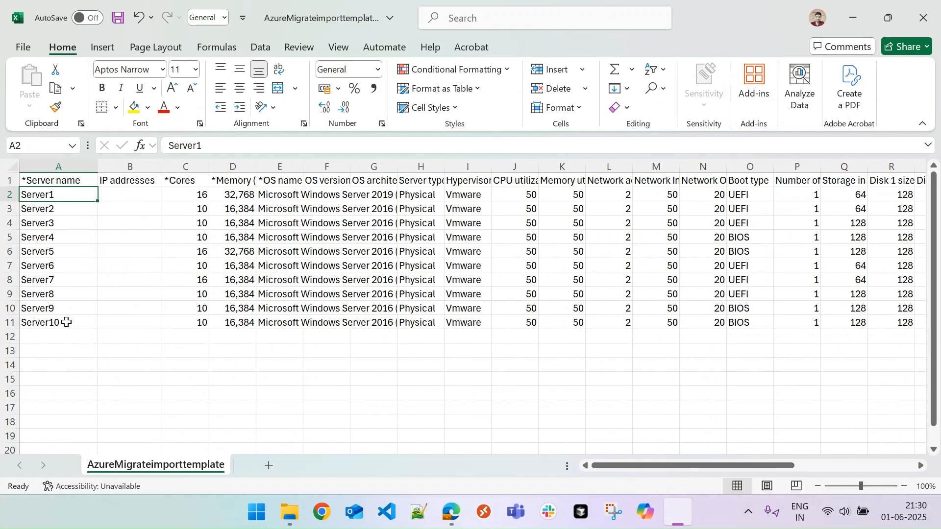
# Review the server names and core counts filled in for Server1 to Server10
pyautogui.moveTo(69, 198); pyautogui.dragTo(69, 320)
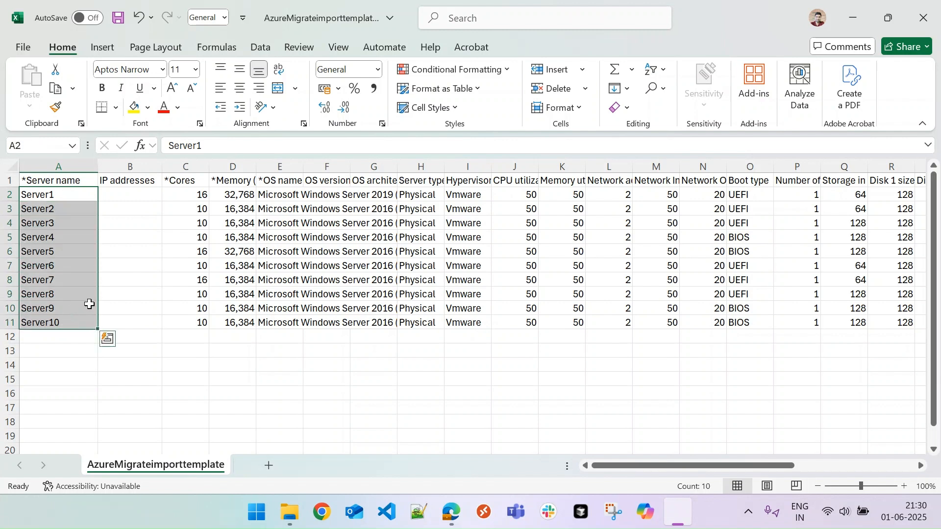
pyautogui.click(152, 265)
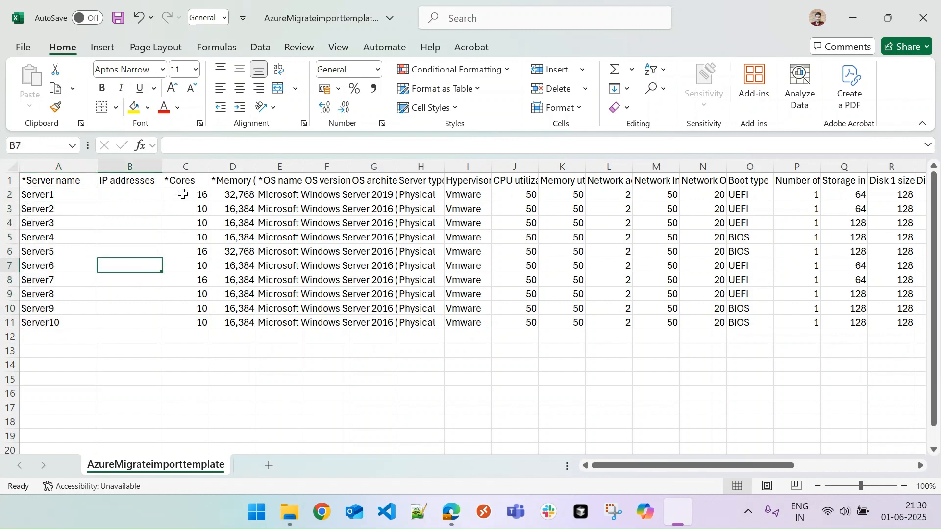
pyautogui.moveTo(183, 194); pyautogui.dragTo(183, 321)
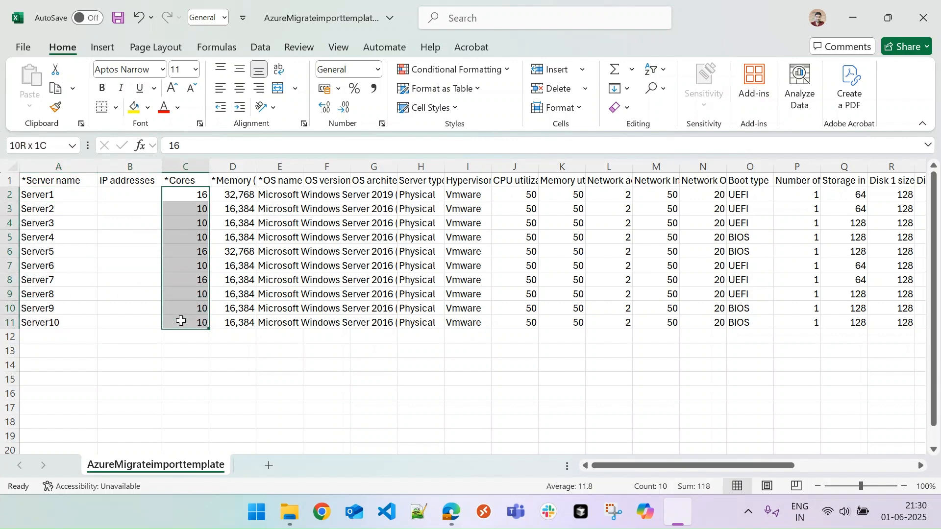
# Widen the Memory, OS name, OS version and OS architecture columns so their headings and values can be read
pyautogui.click(249, 196)
pyautogui.moveTo(256, 166); pyautogui.dragTo(281, 168)
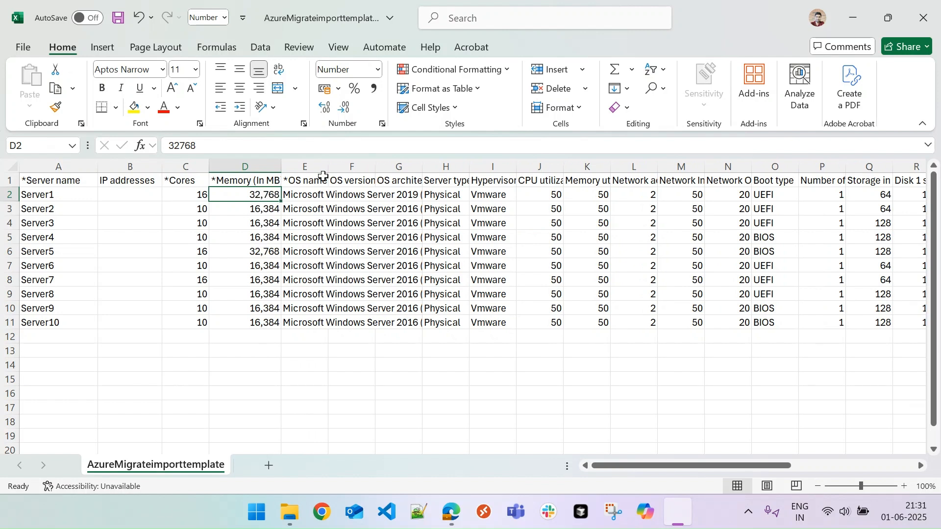
pyautogui.moveTo(328, 167); pyautogui.dragTo(420, 168)
pyautogui.doubleClick(420, 168)
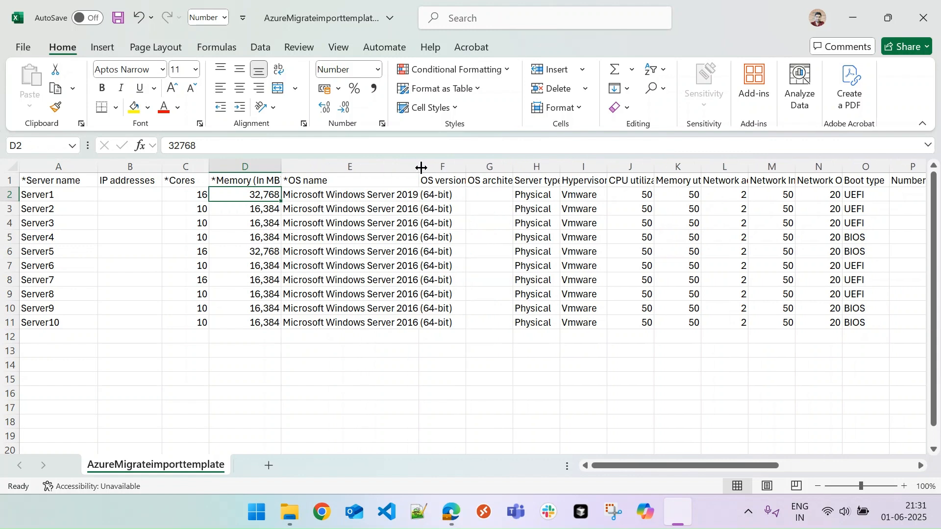
pyautogui.click(387, 194)
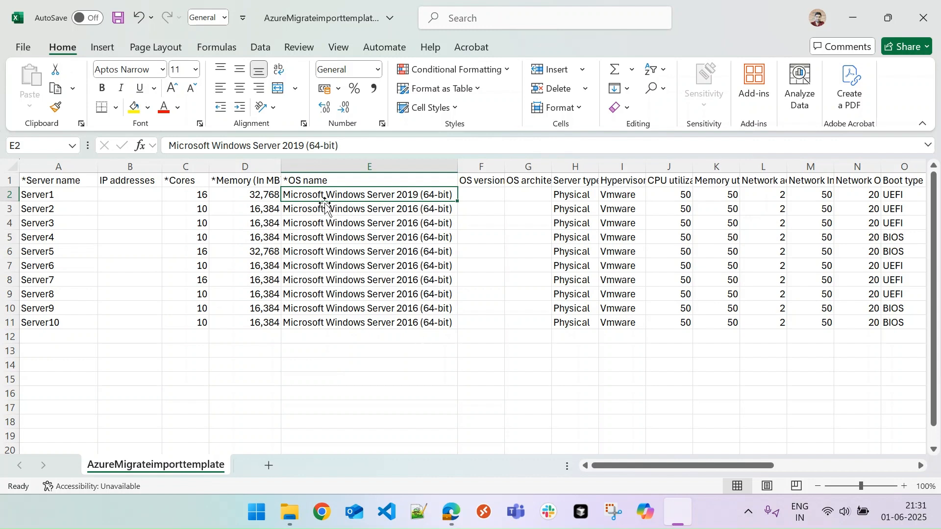
pyautogui.doubleClick(505, 166)
pyautogui.doubleClick(554, 167)
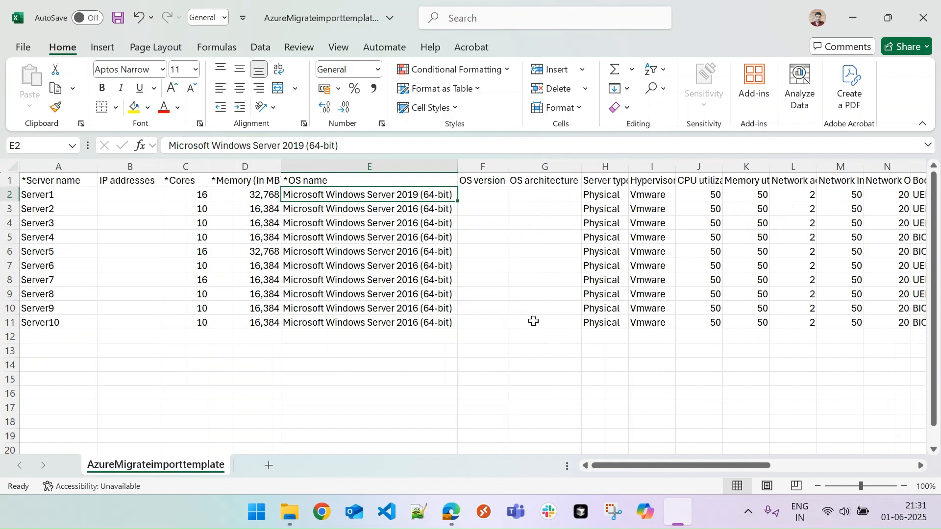
# Switch to the Microsoft Learn tutorial in Edge, recheck the OS and server type field requirements, and return to the template in Excel
pyautogui.click(450, 513)
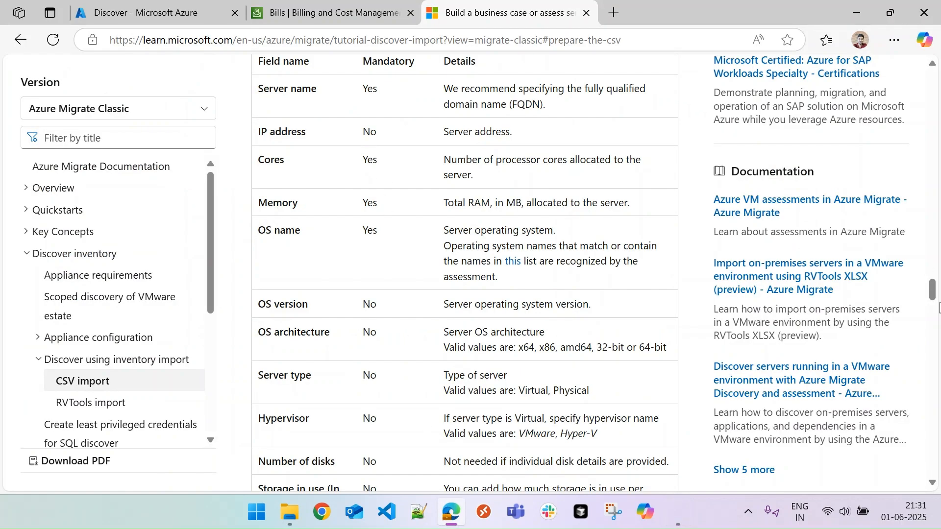
pyautogui.scroll(1, 934, 294)
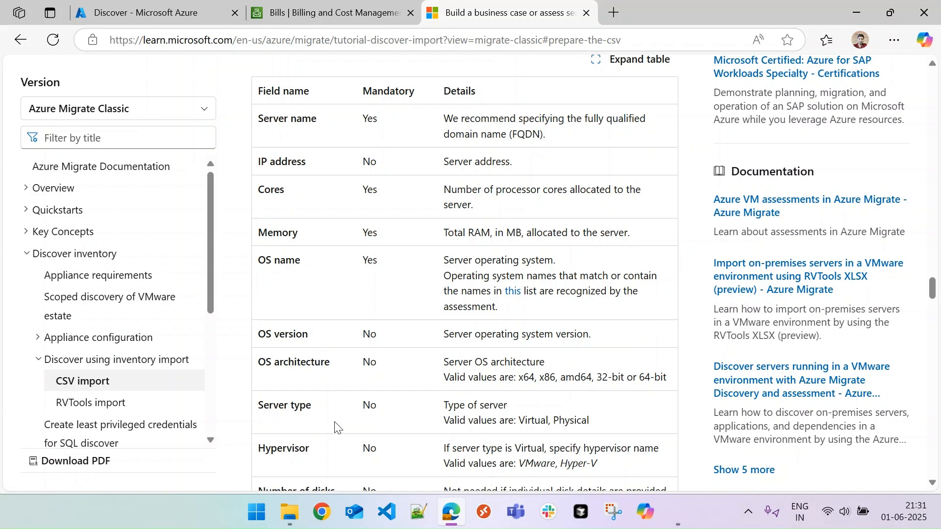
pyautogui.click(857, 12)
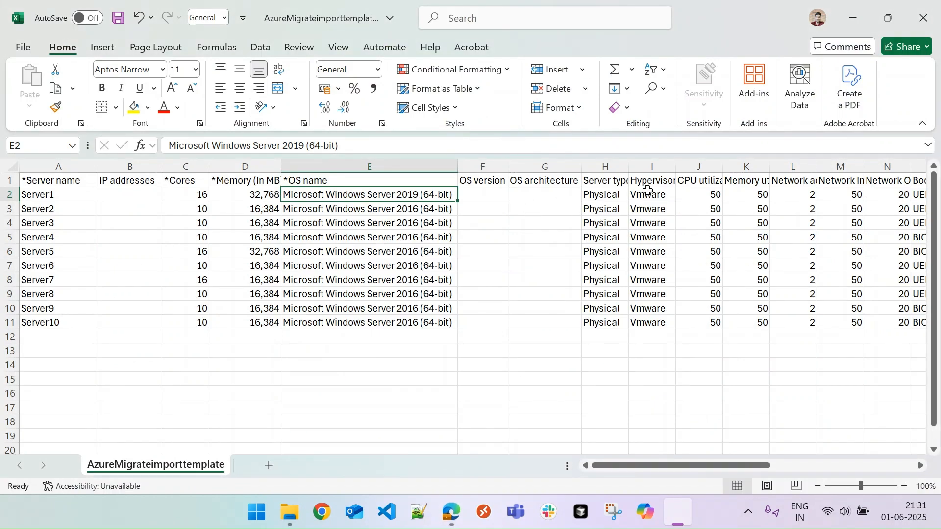
# Fit the Server type and Hypervisor columns to their contents, and compare the hypervisor entries with the valid values in the Edge tutorial
pyautogui.doubleClick(629, 167)
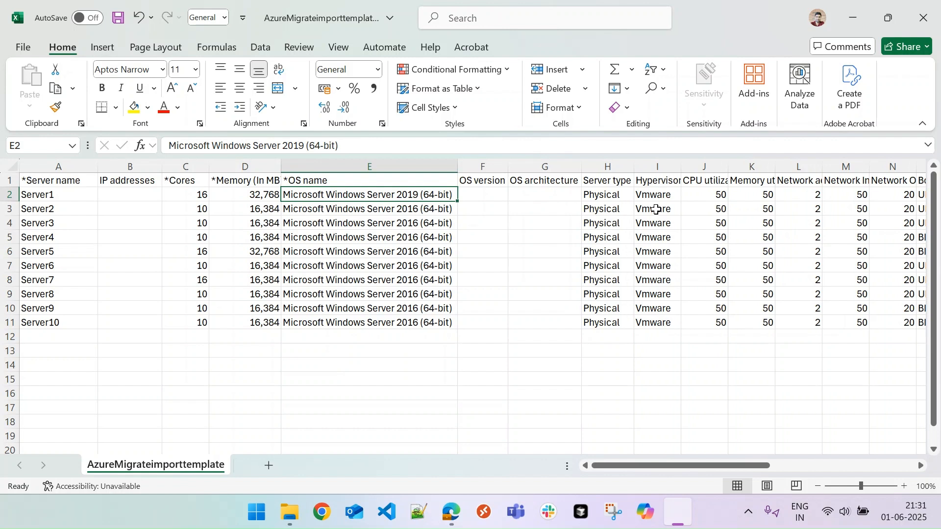
pyautogui.doubleClick(682, 167)
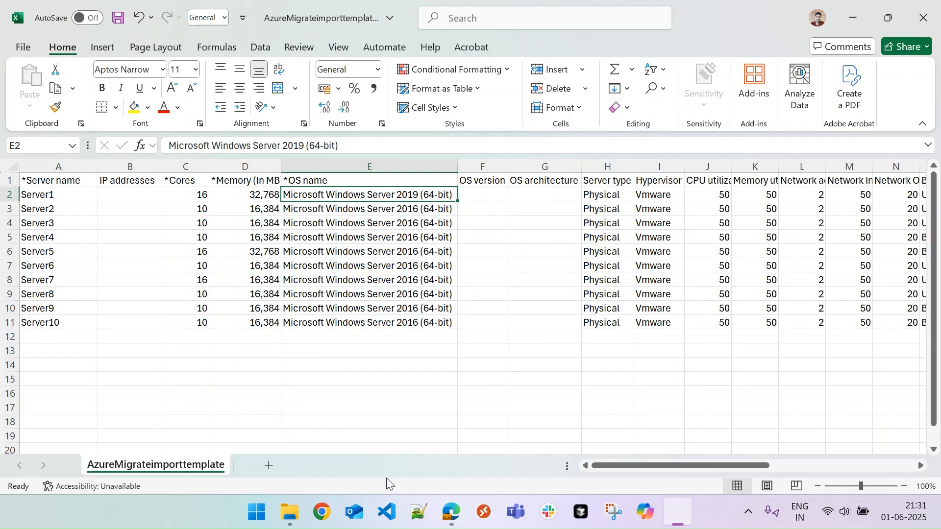
pyautogui.click(450, 514)
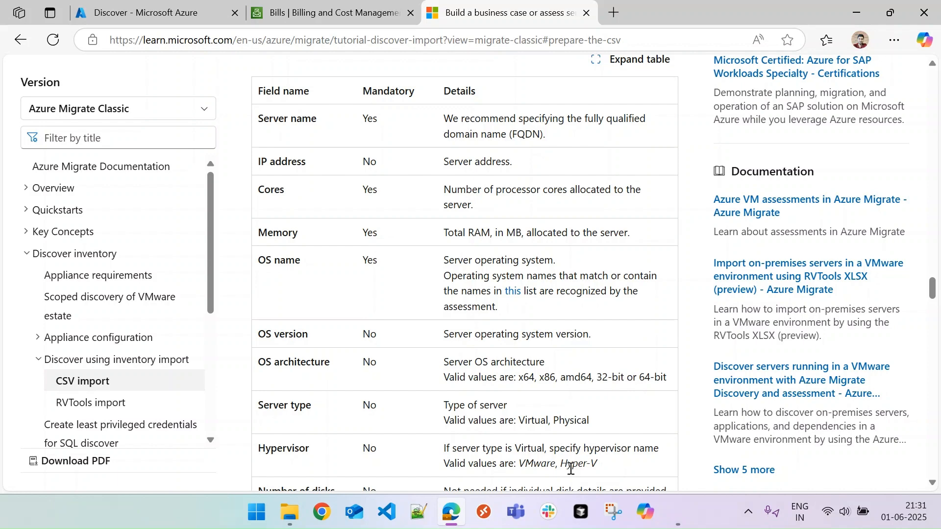
pyautogui.click(856, 12)
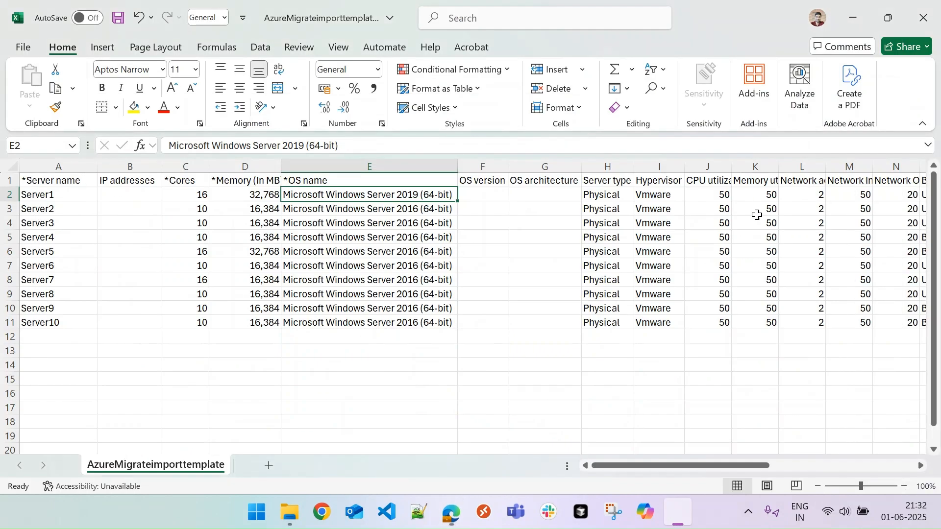
# Auto-fit the CPU utilization percentage, Memory utilization percentage, Network adapters and Network In throughput columns
pyautogui.doubleClick(732, 167)
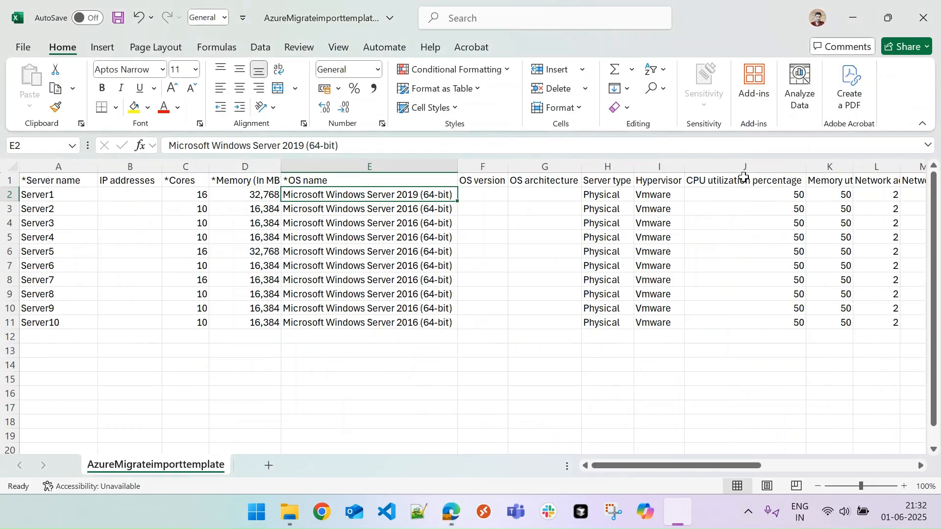
pyautogui.moveTo(746, 466); pyautogui.dragTo(803, 473)
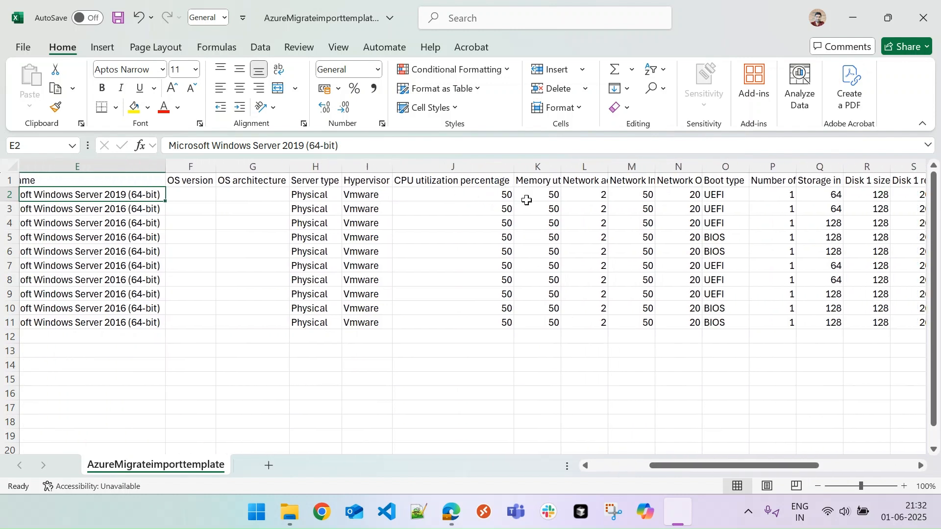
pyautogui.doubleClick(561, 168)
pyautogui.click(706, 163)
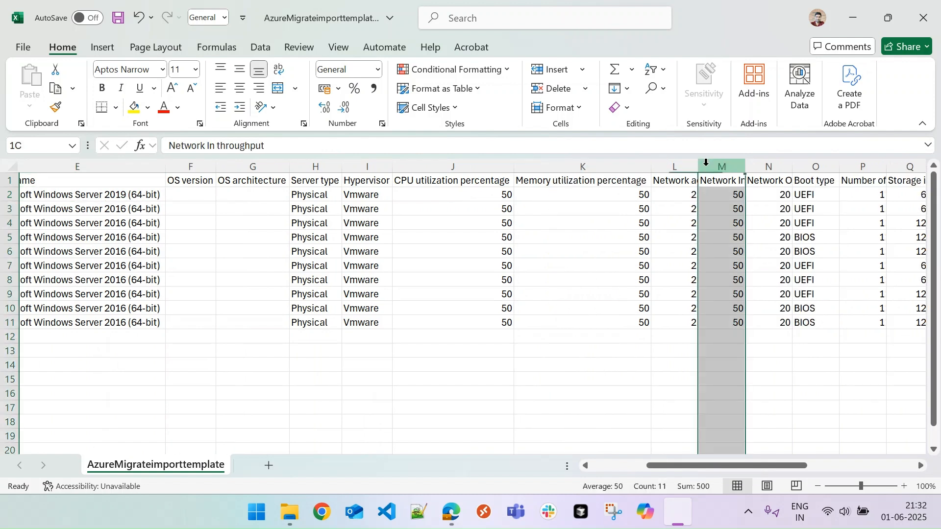
pyautogui.doubleClick(698, 166)
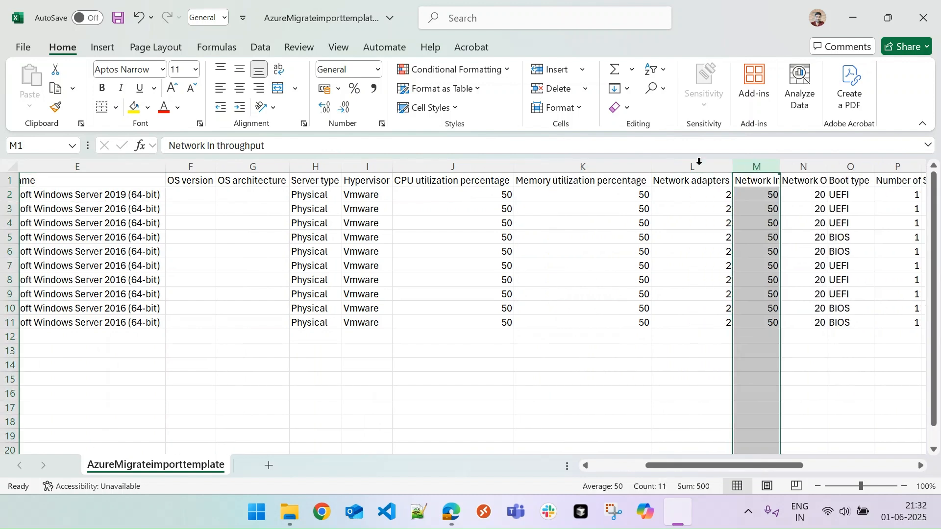
pyautogui.doubleClick(782, 168)
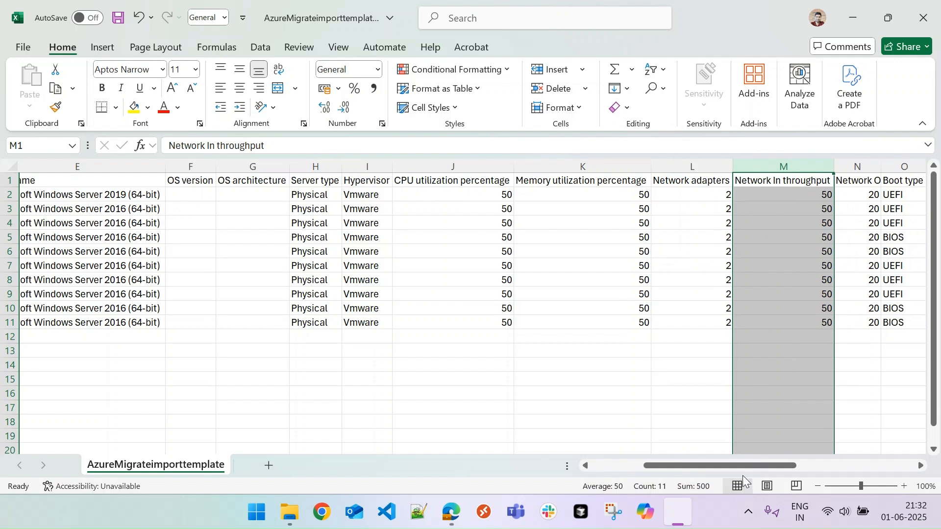
# Set the number of network adapters to 1 for Server1 and Server6, in cells L2 and L7
pyautogui.moveTo(743, 465); pyautogui.dragTo(786, 466)
pyautogui.click(469, 194)
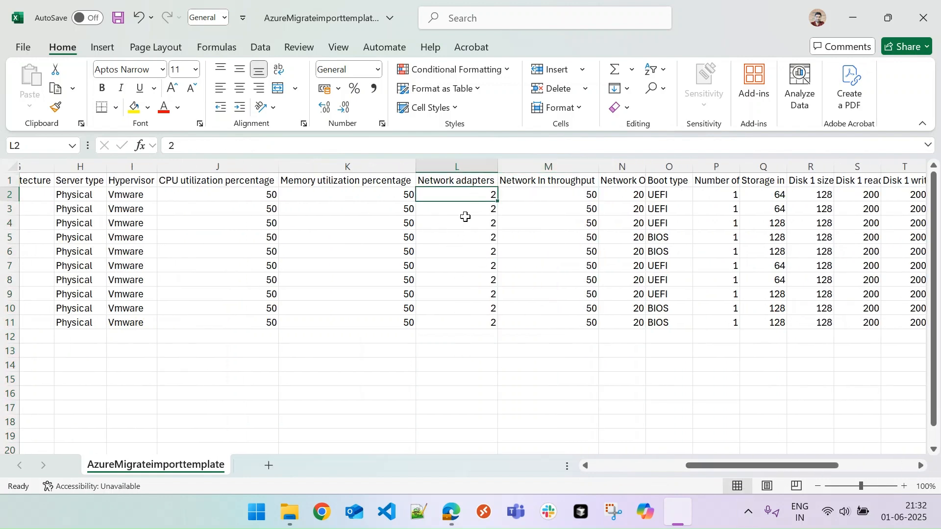
pyautogui.write('1')
pyautogui.click(464, 265)
pyautogui.write('1')
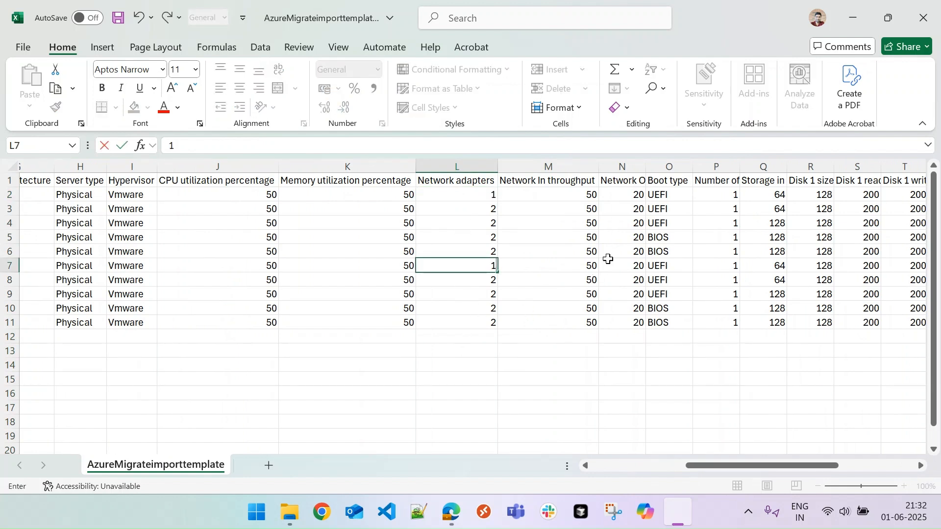
pyautogui.click(586, 235)
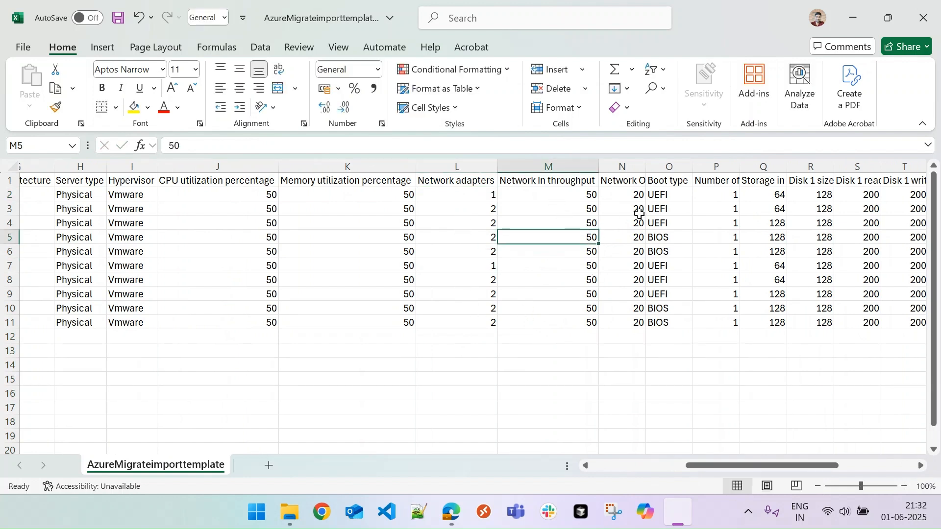
# Auto-fit the Network Out throughput, Number of disks and Storage in use columns, and look over the remaining disk columns
pyautogui.doubleClick(645, 166)
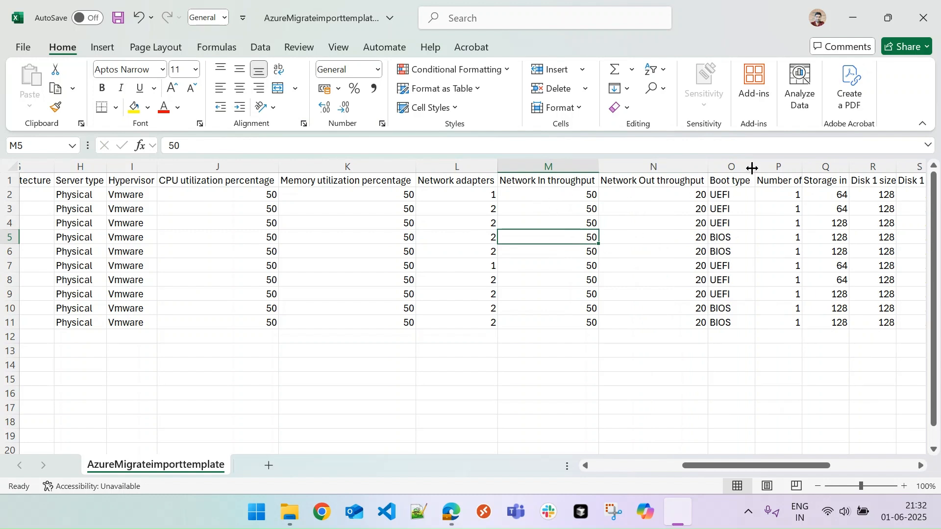
pyautogui.doubleClick(802, 166)
pyautogui.moveTo(821, 464); pyautogui.dragTo(890, 466)
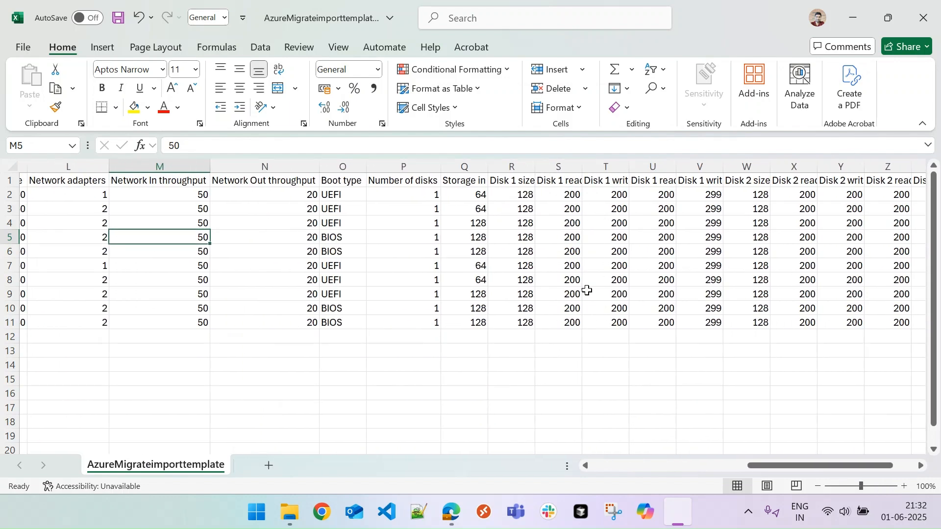
pyautogui.moveTo(490, 167); pyautogui.dragTo(500, 167)
pyautogui.doubleClick(499, 167)
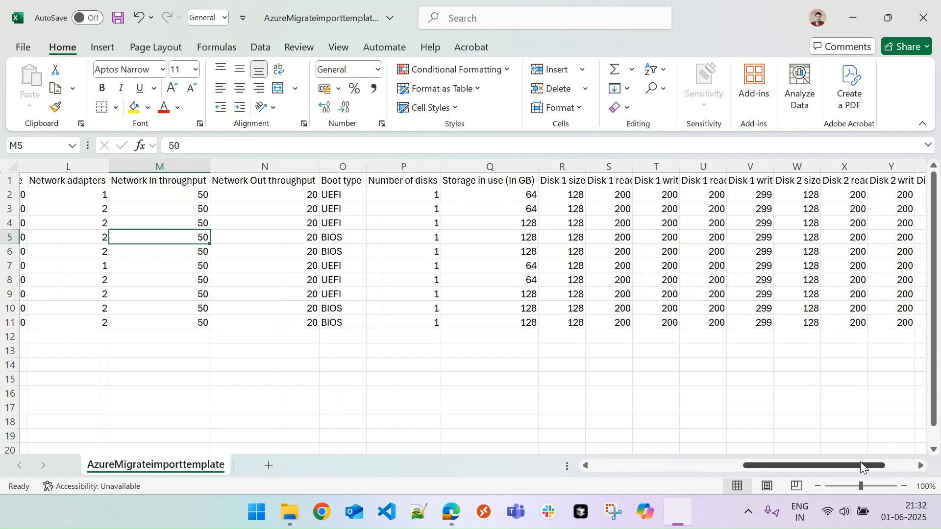
pyautogui.moveTo(860, 465); pyautogui.dragTo(530, 453)
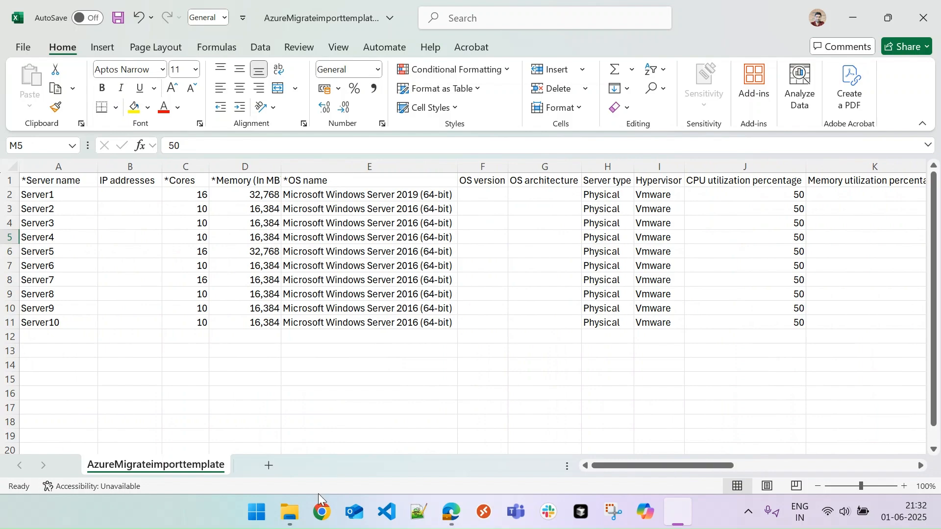
# Switch to the CSV import tutorial in Edge and examine the remaining field descriptions and the "Add multiple disks" section
pyautogui.click(451, 512)
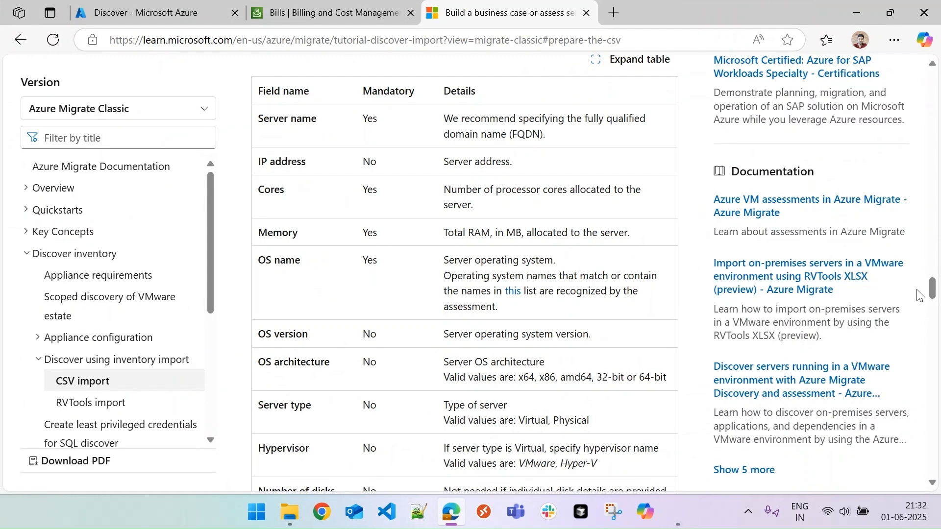
pyautogui.scroll(-7, 920, 294)
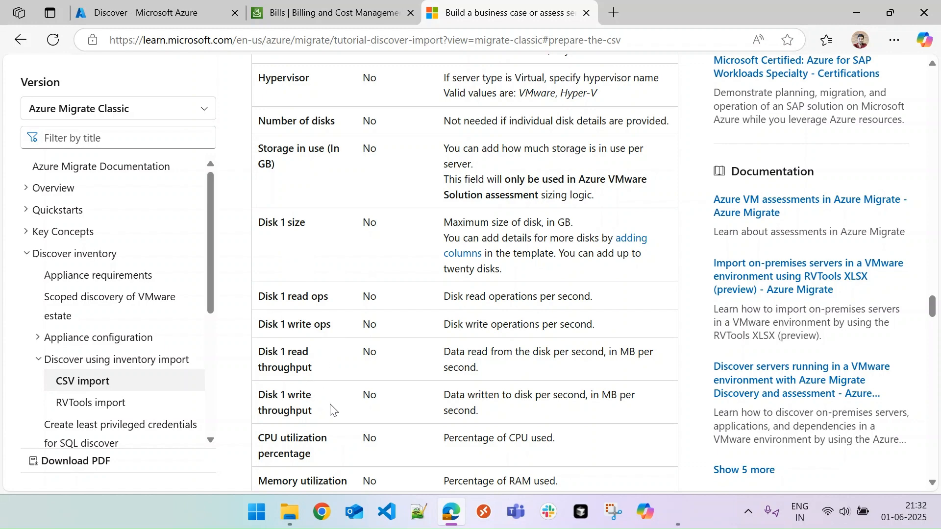
pyautogui.click(933, 324)
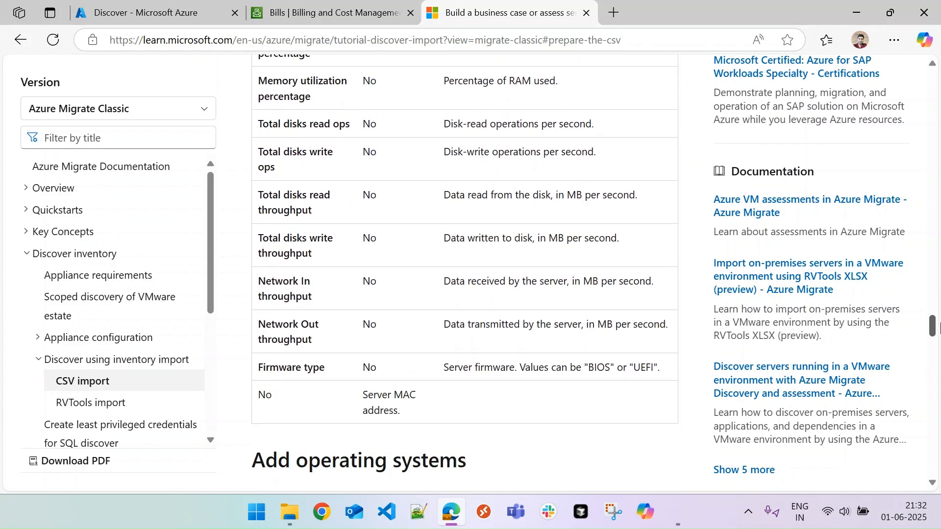
pyautogui.moveTo(937, 325); pyautogui.dragTo(937, 326)
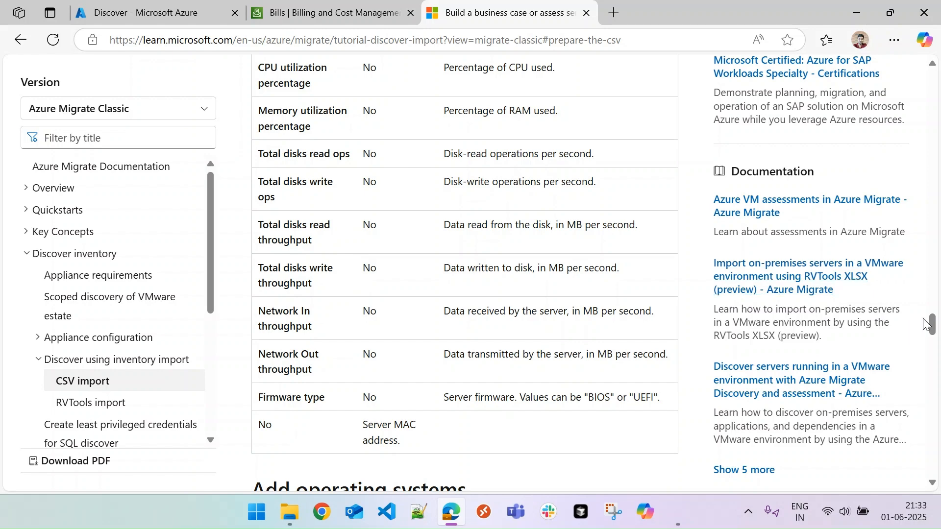
pyautogui.moveTo(938, 326); pyautogui.dragTo(940, 345)
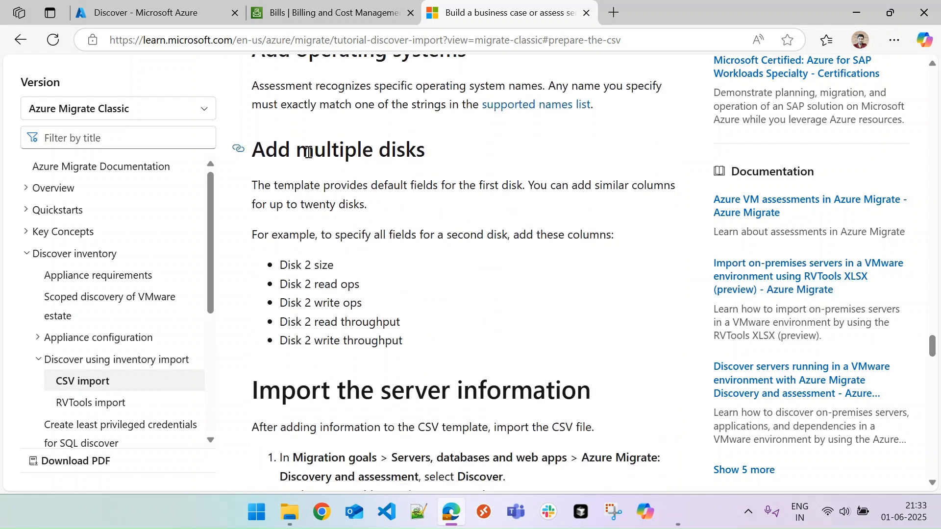
pyautogui.moveTo(296, 149); pyautogui.dragTo(420, 178)
pyautogui.click(324, 280)
# Check the Disk 2 column headers in the Excel template, then save and close the workbook
pyautogui.click(677, 514)
pyautogui.moveTo(689, 463); pyautogui.dragTo(833, 461)
pyautogui.click(689, 179)
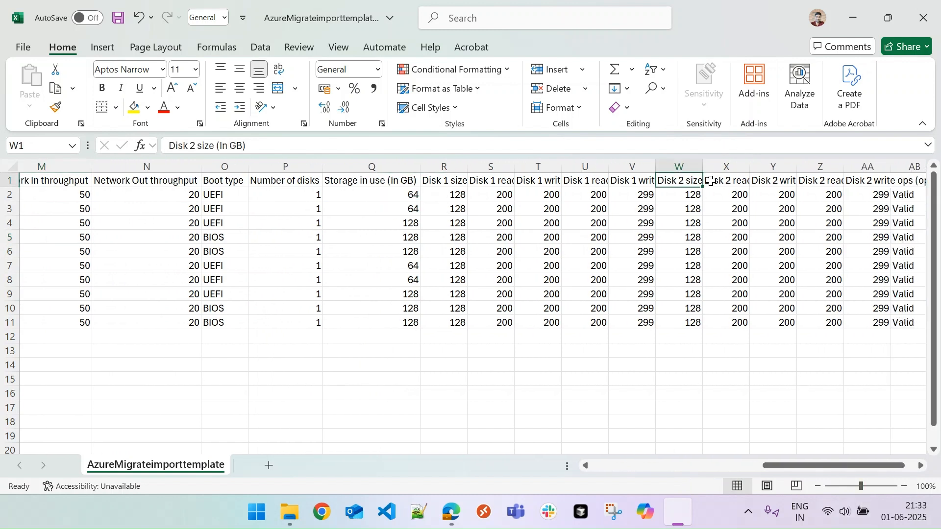
pyautogui.click(733, 182)
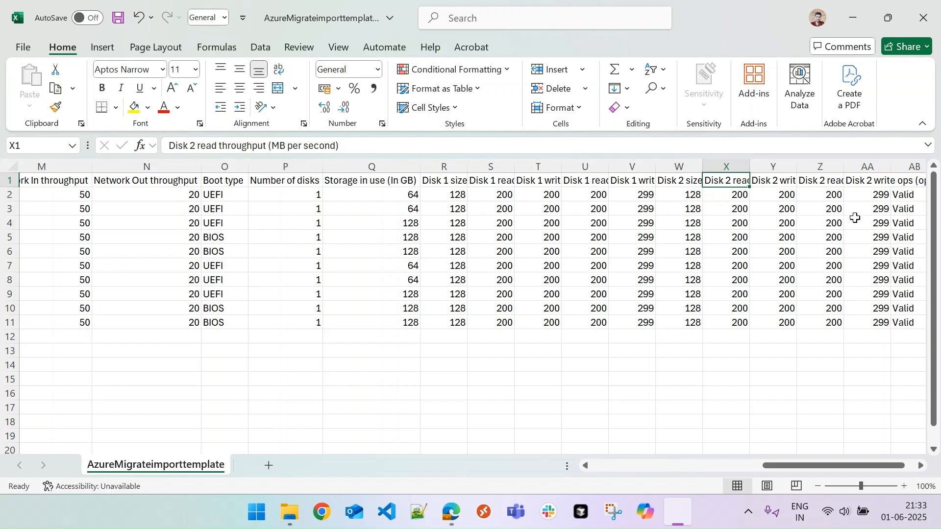
pyautogui.moveTo(892, 467); pyautogui.dragTo(619, 461)
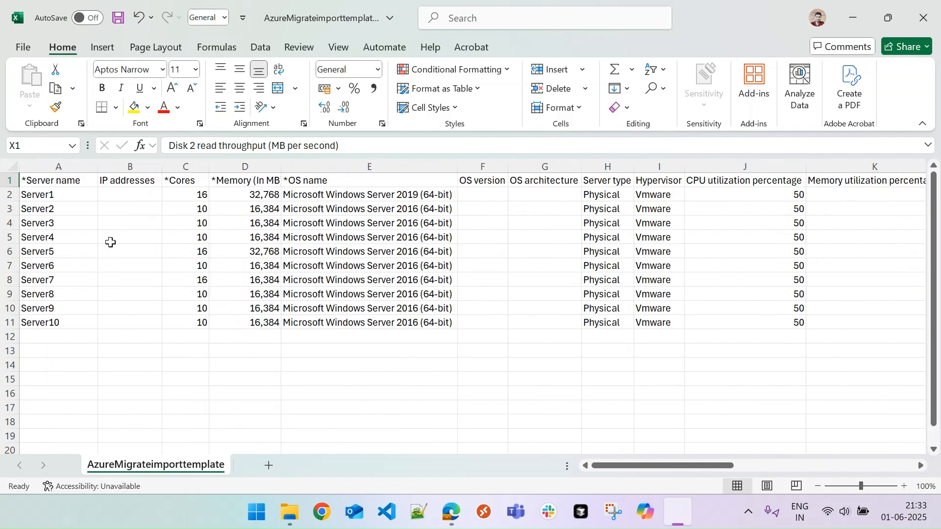
pyautogui.hotkey('ctrl', 's')
pyautogui.click(917, 17)
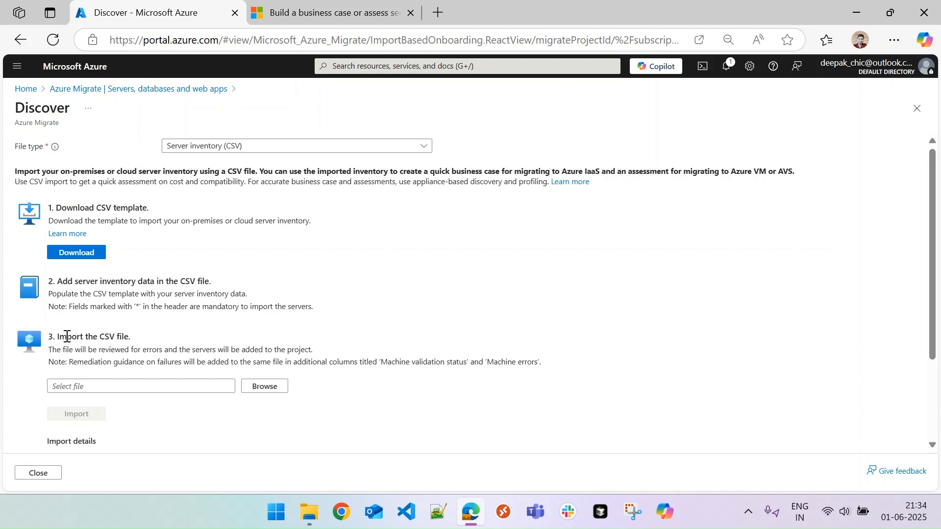
# Choose AzureMigrateimporttemplate.csv from the Downloads folder as the server inventory file and import it
pyautogui.click(259, 388)
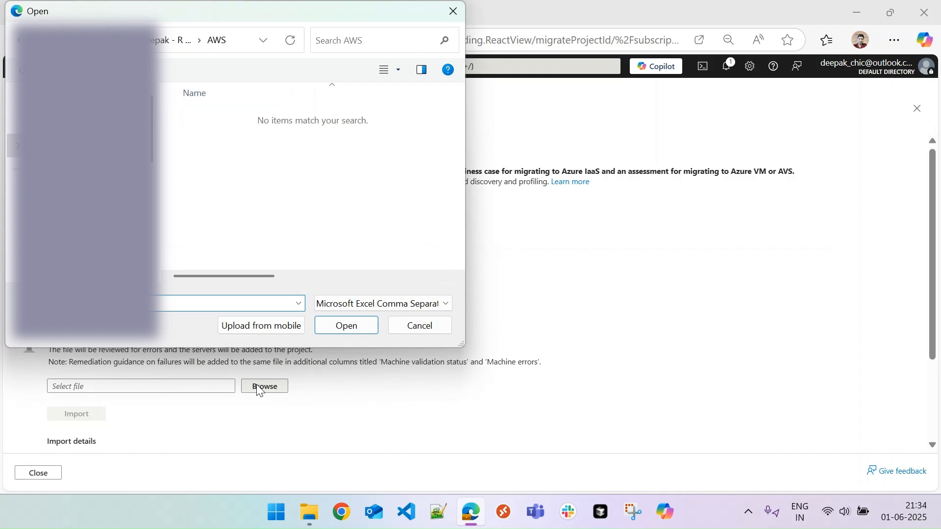
pyautogui.click(12, 216)
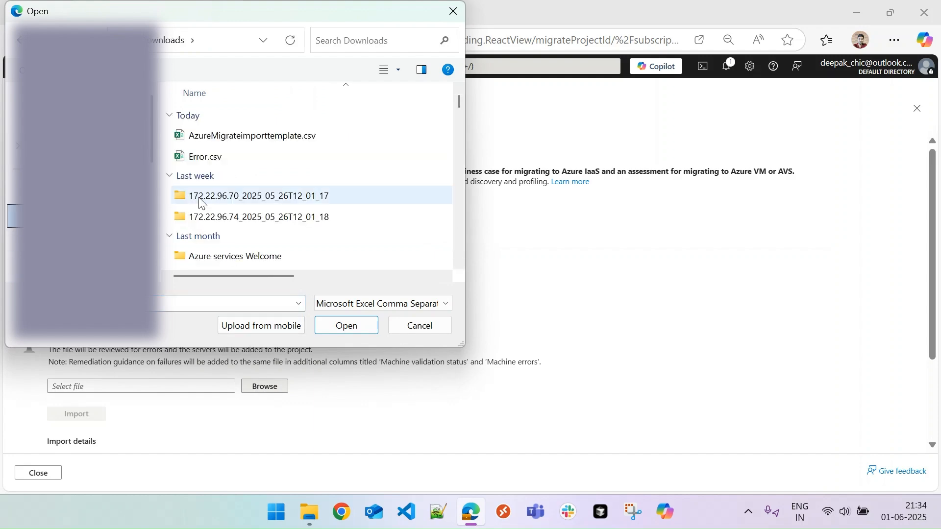
pyautogui.doubleClick(214, 140)
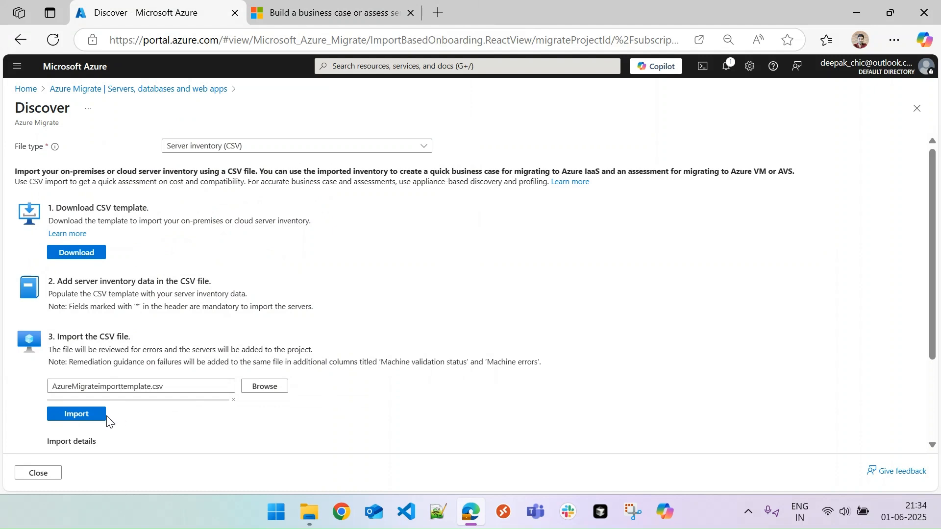
pyautogui.click(79, 415)
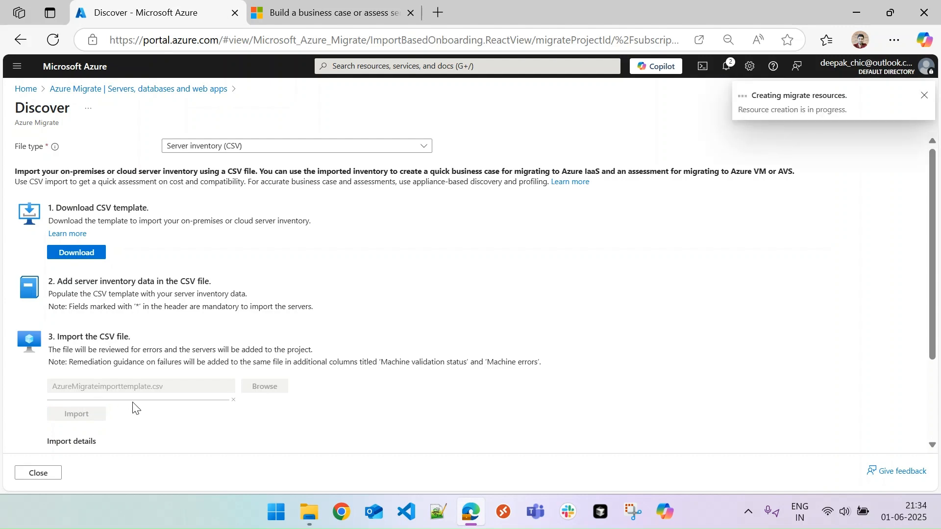
# Check the import status and the portal notifications about the migrate resources and the inventory upload
pyautogui.scroll(-2, 158, 410)
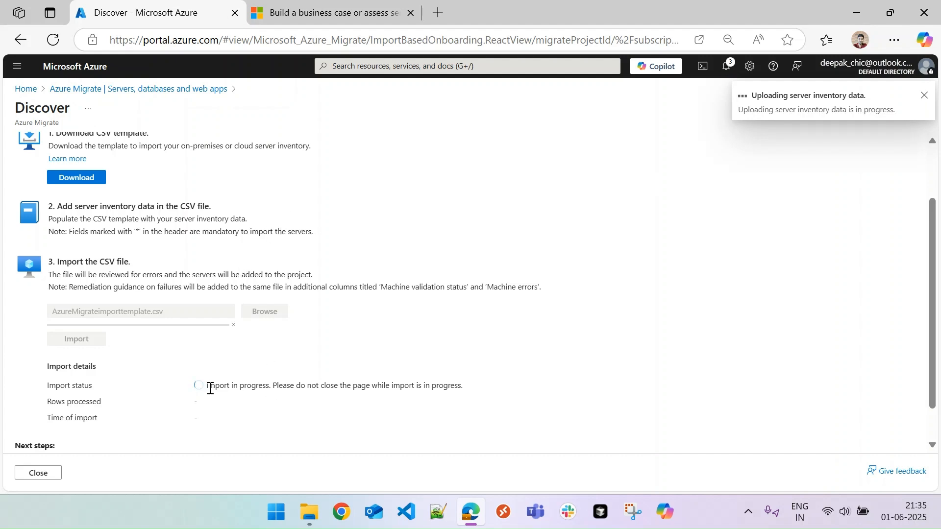
pyautogui.click(726, 66)
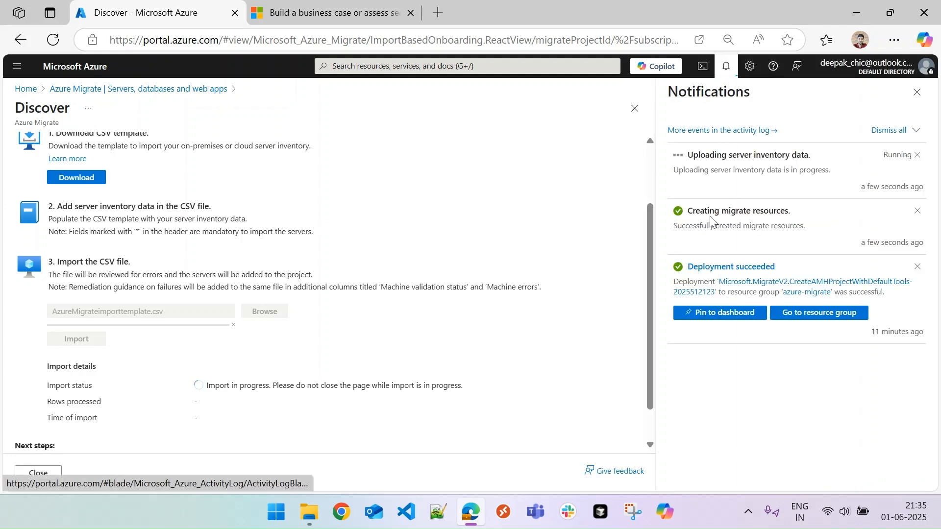
pyautogui.moveTo(692, 211); pyautogui.dragTo(805, 216)
pyautogui.click(807, 217)
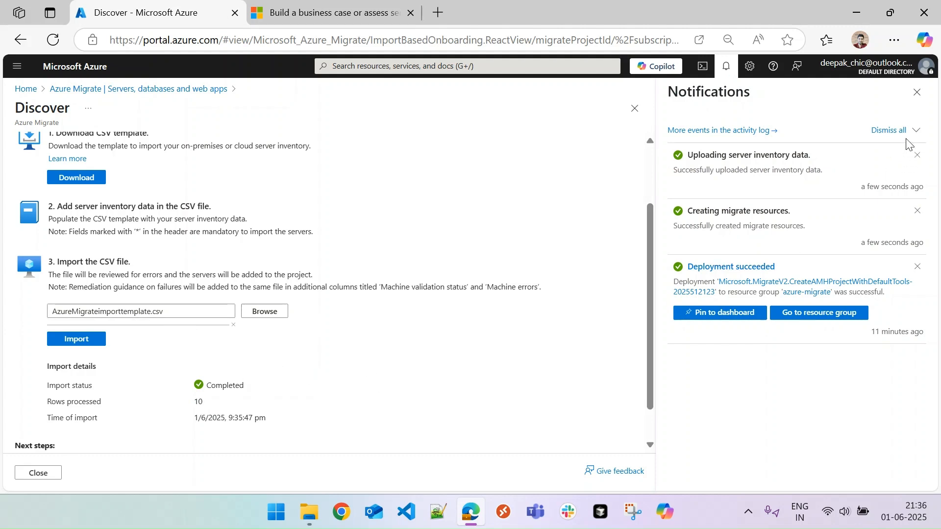
pyautogui.click(917, 94)
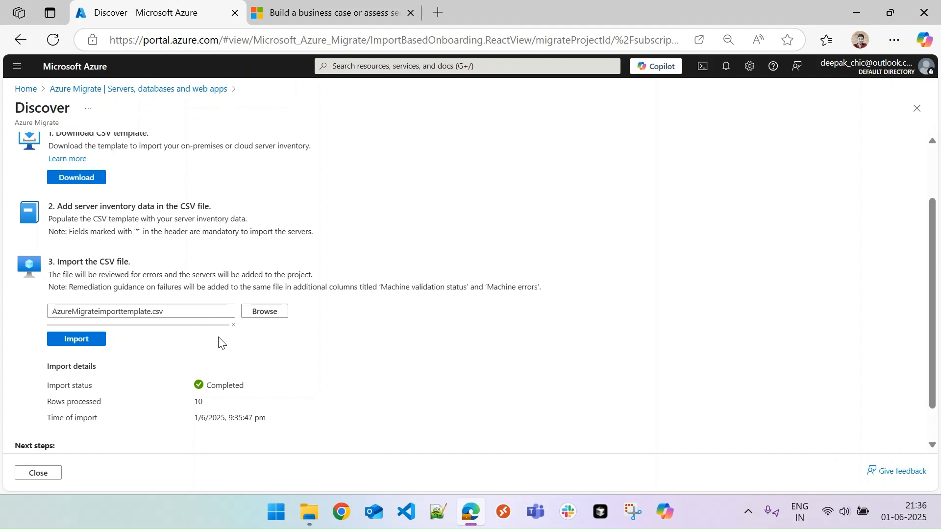
# Review the import status and rows processed, then close the Discover page
pyautogui.doubleClick(217, 386)
pyautogui.doubleClick(198, 402)
pyautogui.click(275, 403)
pyautogui.scroll(-1, 68, 446)
pyautogui.click(38, 473)
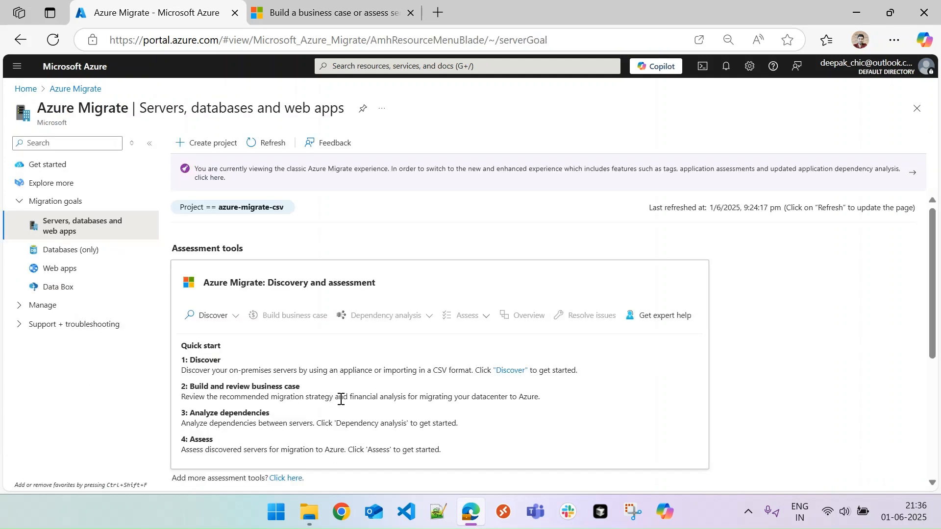
# Refresh the azure-migrate-csv project and check its notifications and the Discovery and assessment overview
pyautogui.click(269, 142)
pyautogui.click(729, 65)
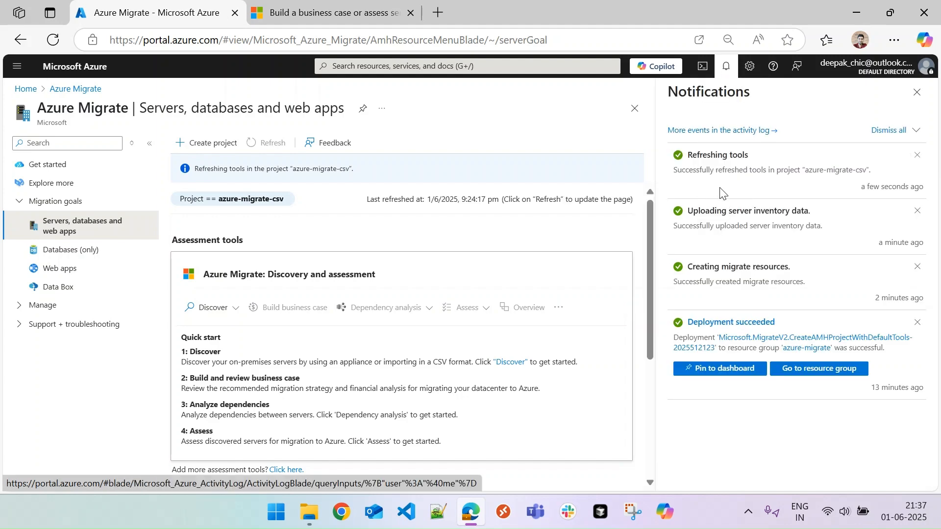
pyautogui.click(916, 93)
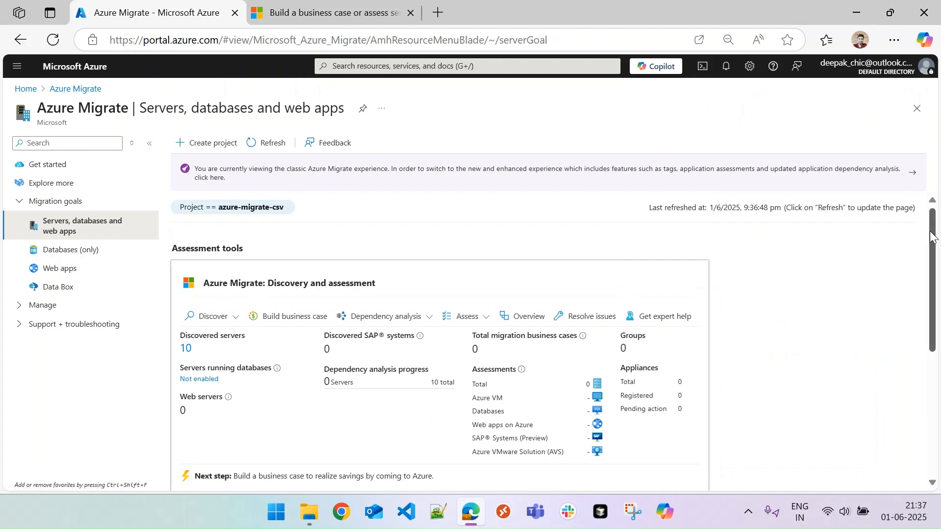
pyautogui.moveTo(936, 243); pyautogui.dragTo(938, 266)
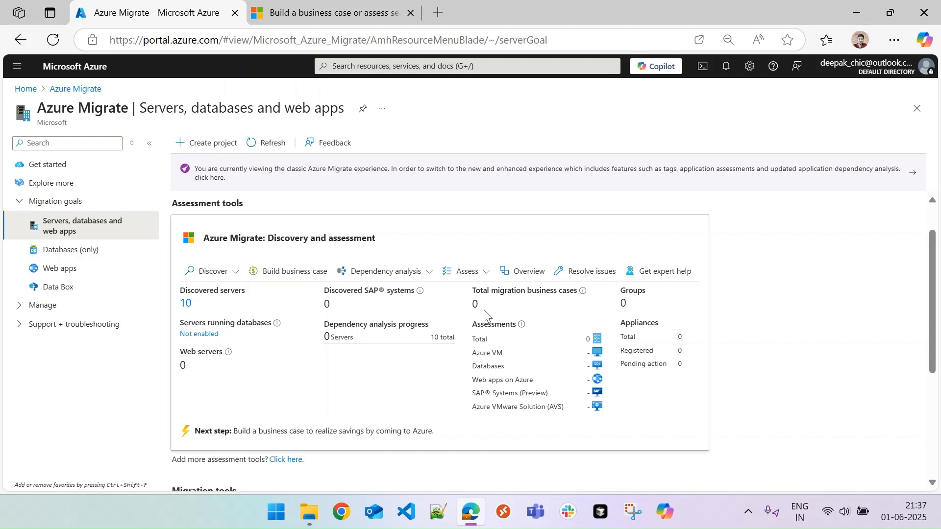
# Start an Azure VM assessment with Imported servers as the discovery source and proceed to selecting servers
pyautogui.click(486, 277)
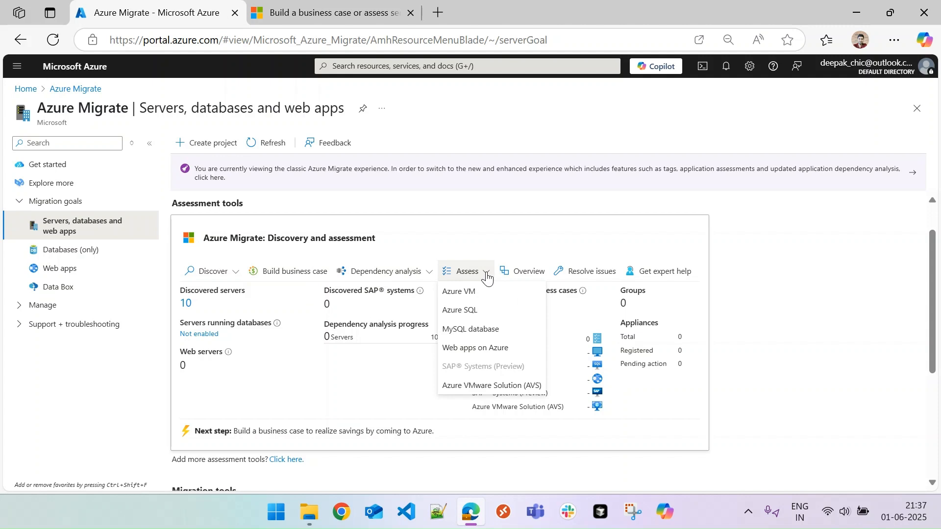
pyautogui.click(469, 296)
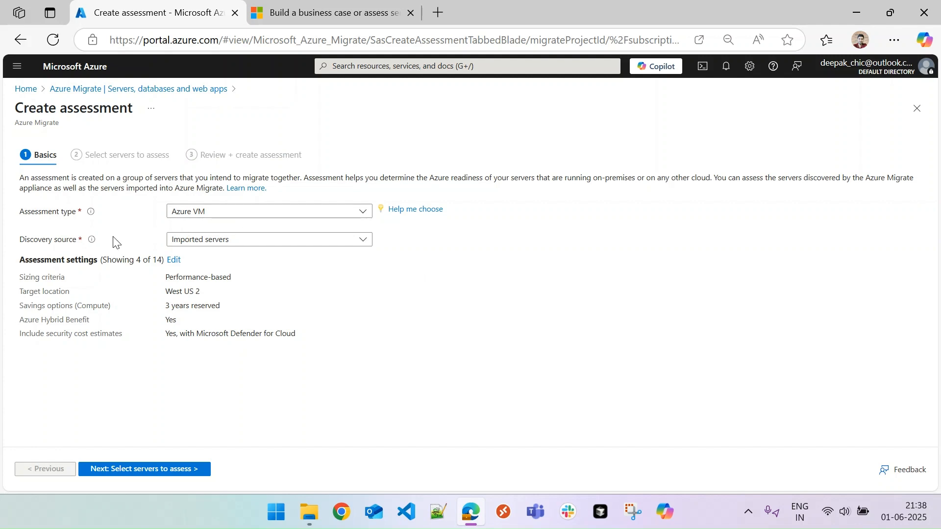
pyautogui.click(252, 250)
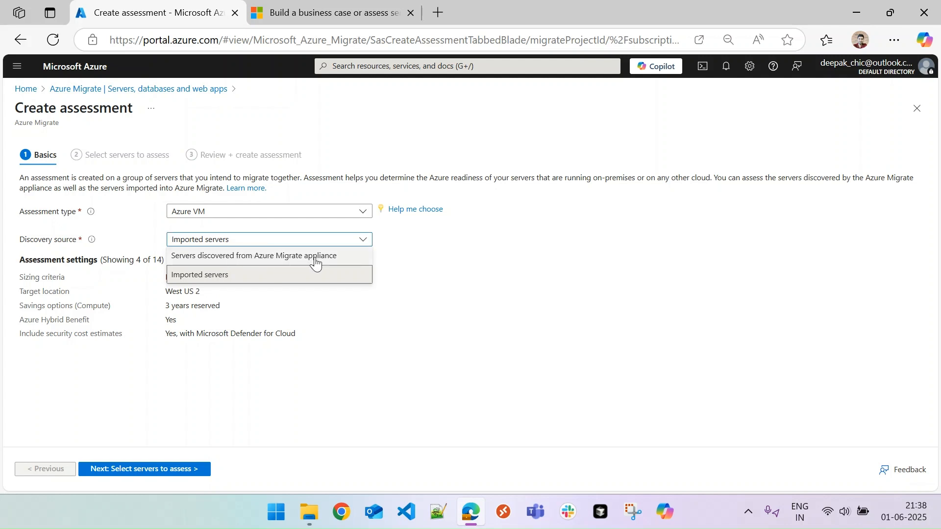
pyautogui.click(237, 280)
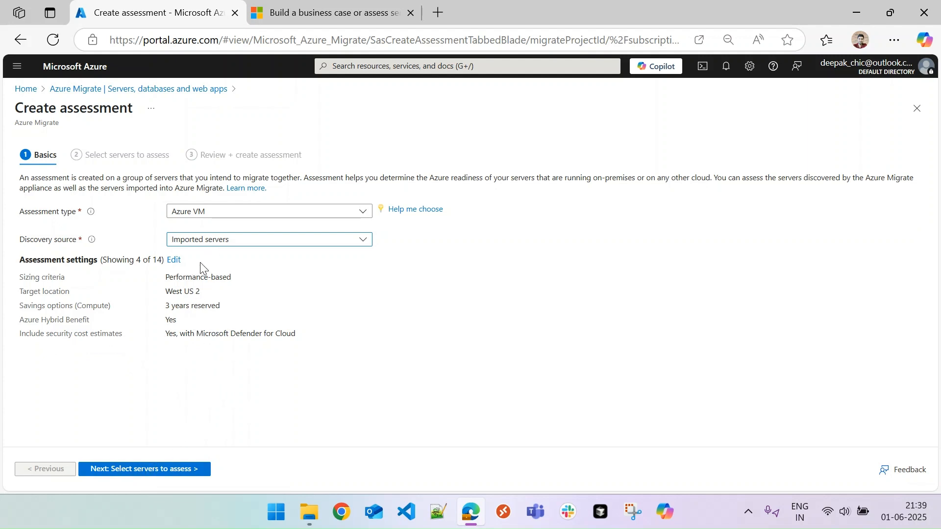
pyautogui.click(167, 471)
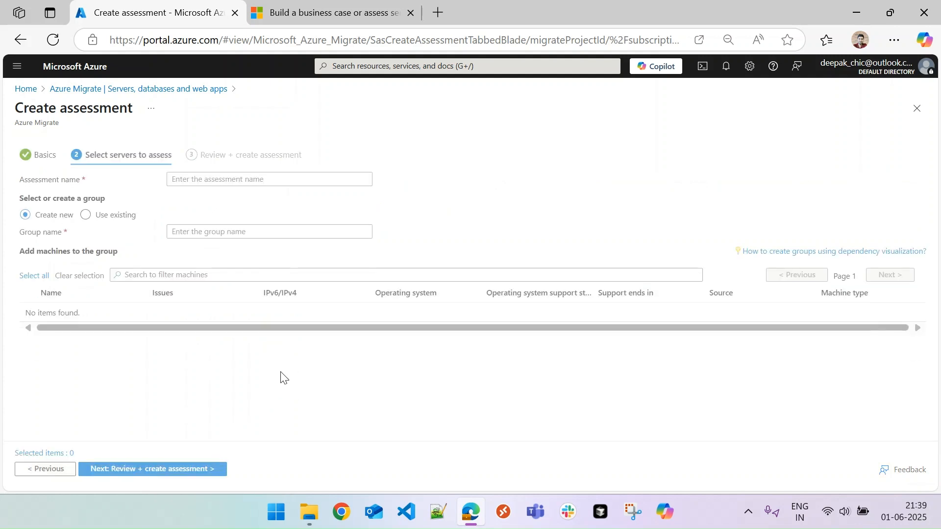
# Add Server1 through Server9 to the new assessment group
pyautogui.click(29, 314)
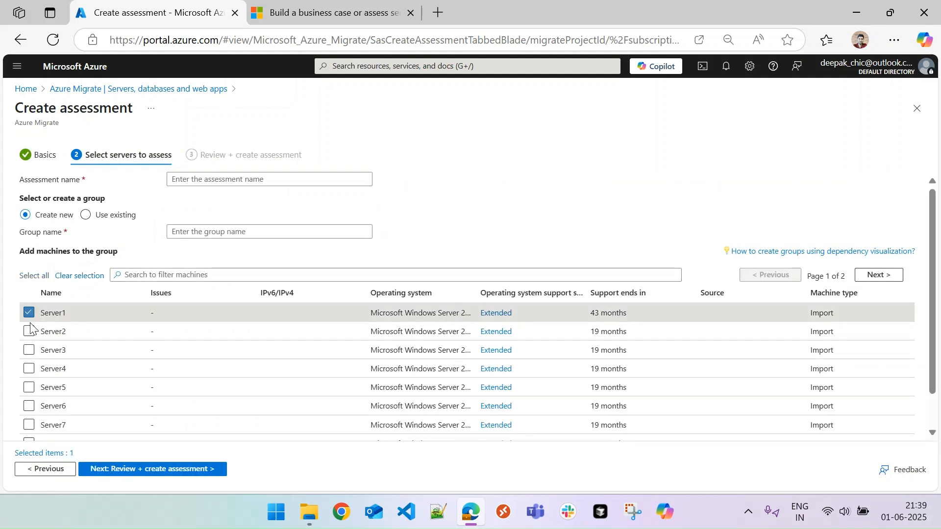
pyautogui.click(29, 331)
pyautogui.click(29, 349)
pyautogui.click(29, 369)
pyautogui.click(29, 387)
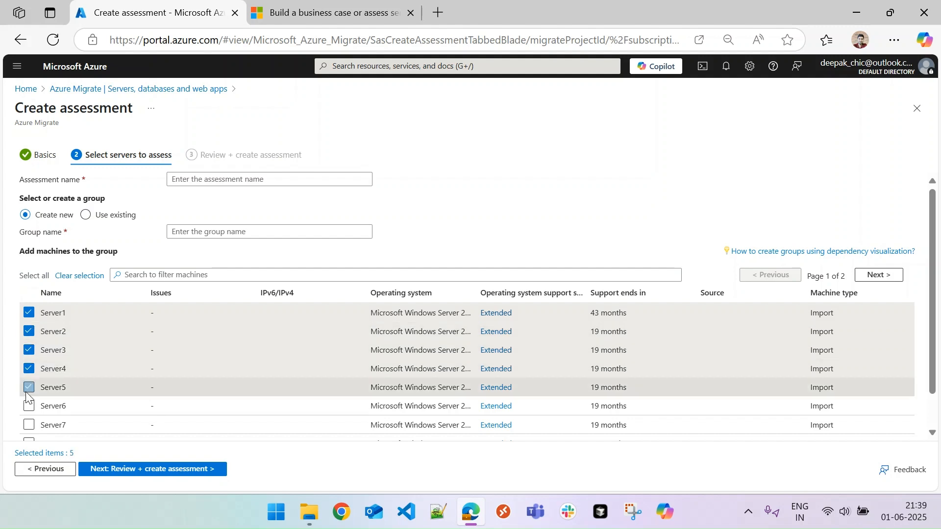
pyautogui.click(29, 406)
pyautogui.click(29, 424)
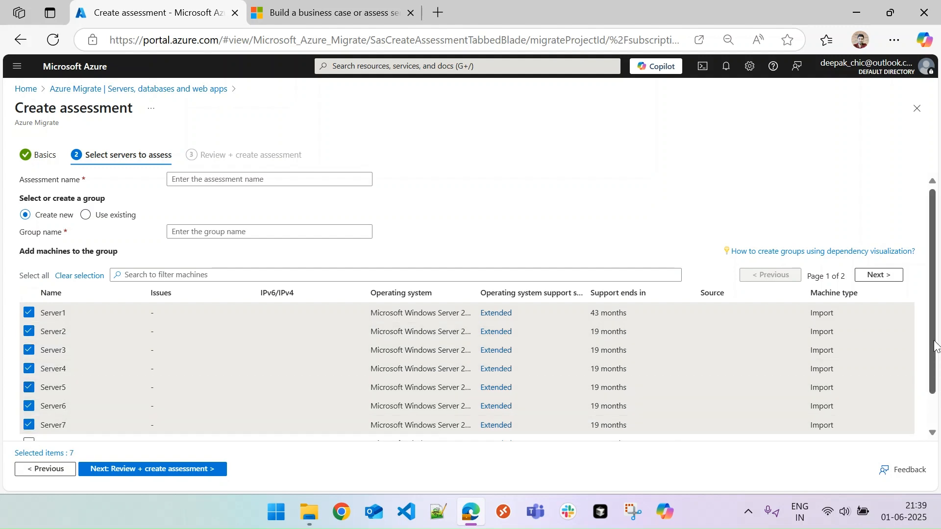
pyautogui.scroll(-1, 936, 346)
pyautogui.click(29, 405)
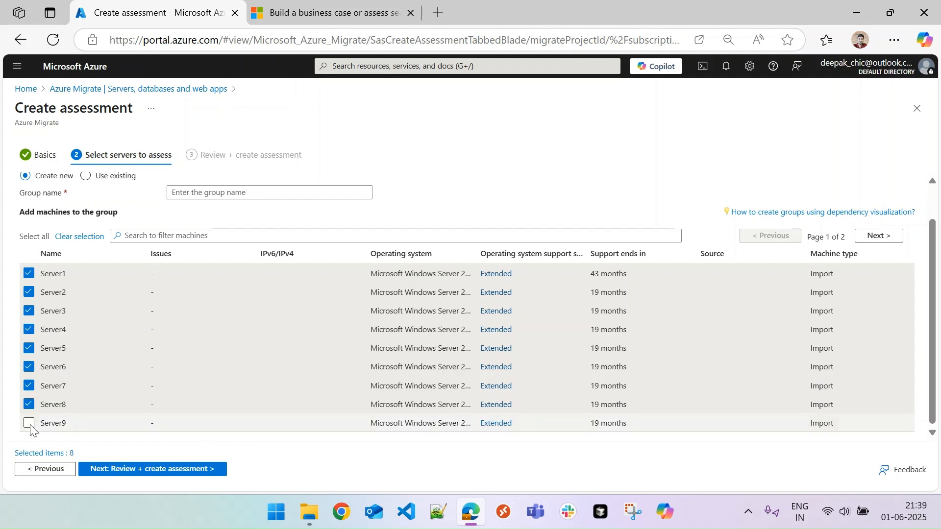
pyautogui.click(29, 422)
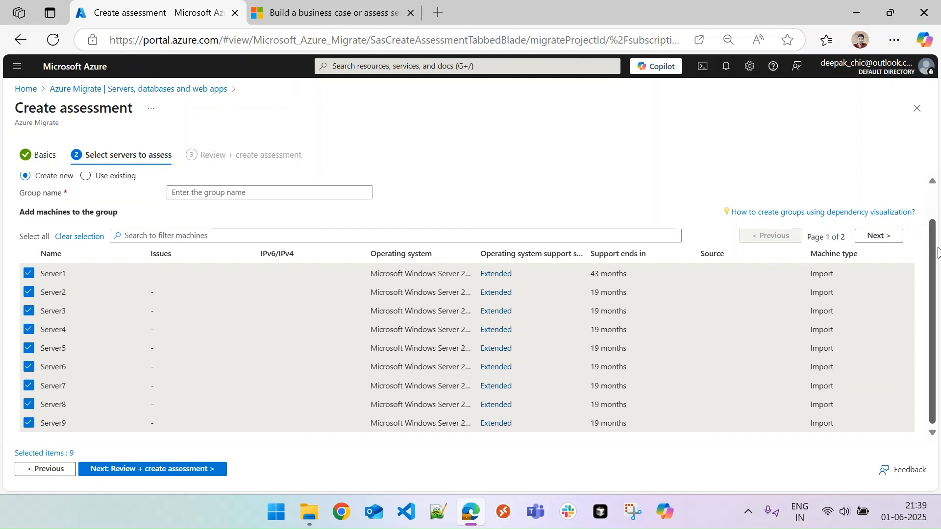
# Add Server10 from the second page of machines to the group and return to the first page
pyautogui.moveTo(933, 244); pyautogui.dragTo(938, 203)
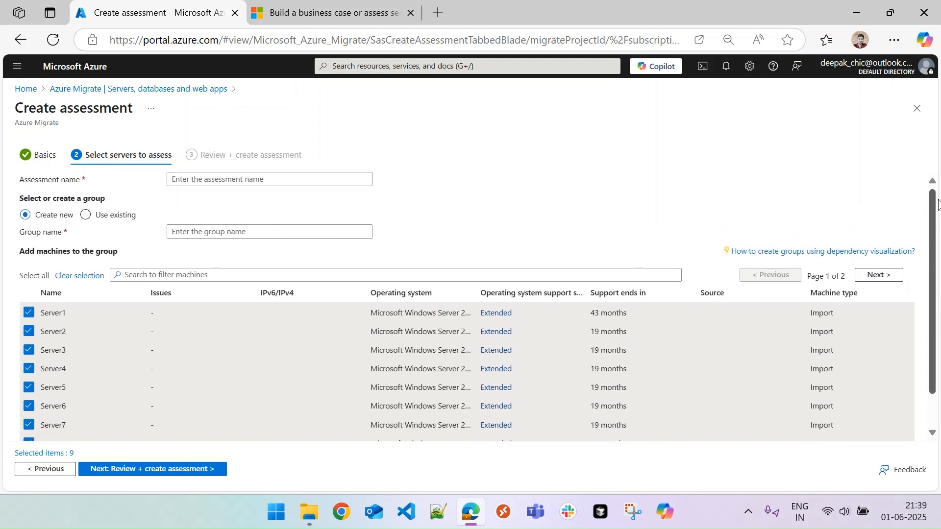
pyautogui.click(878, 274)
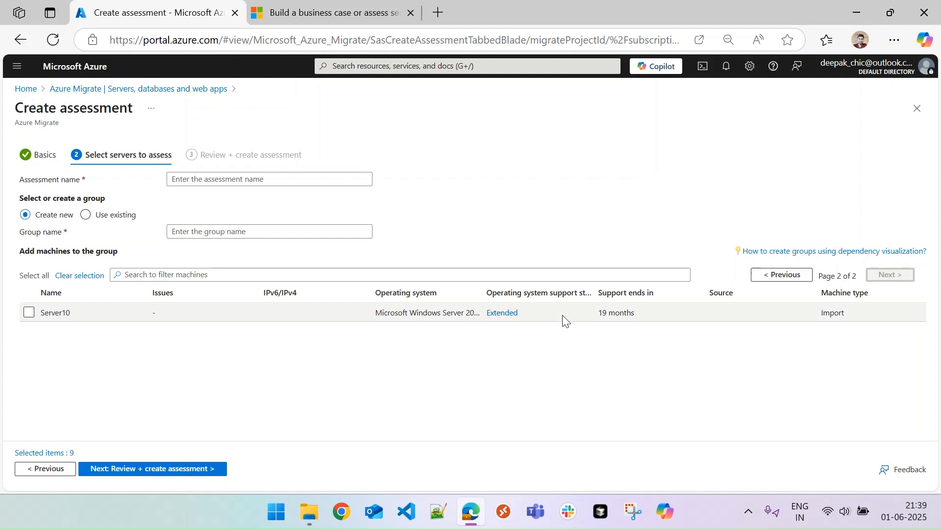
pyautogui.click(29, 312)
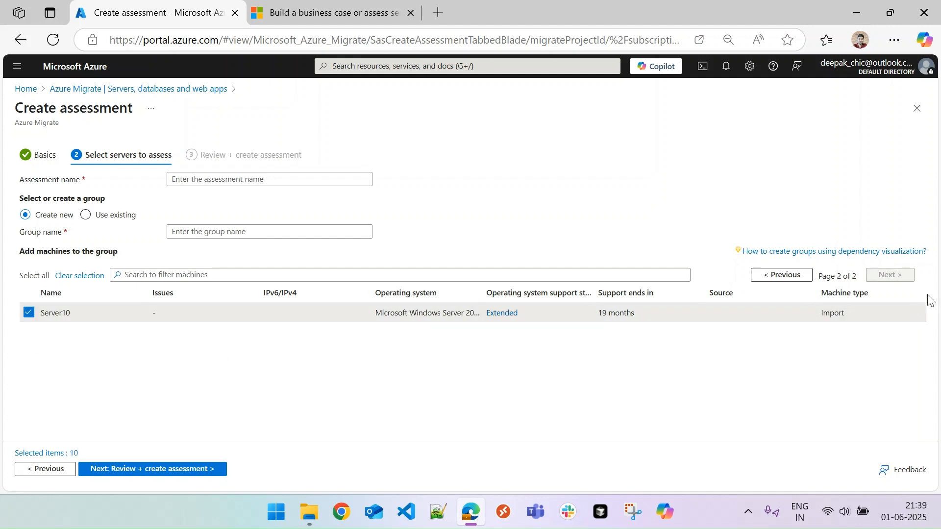
pyautogui.click(774, 278)
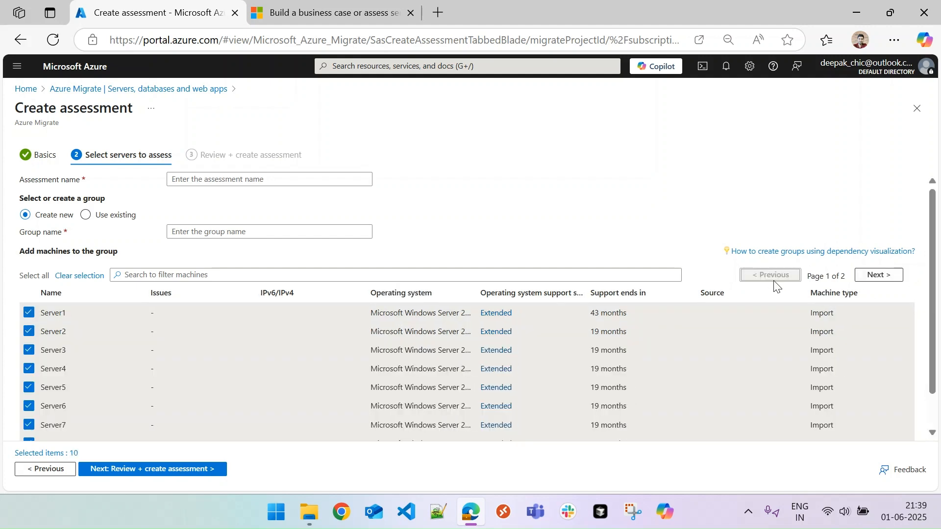
# Create the Azure VM assessment serverassesment with the selected servers in a new group named testservers
pyautogui.click(884, 277)
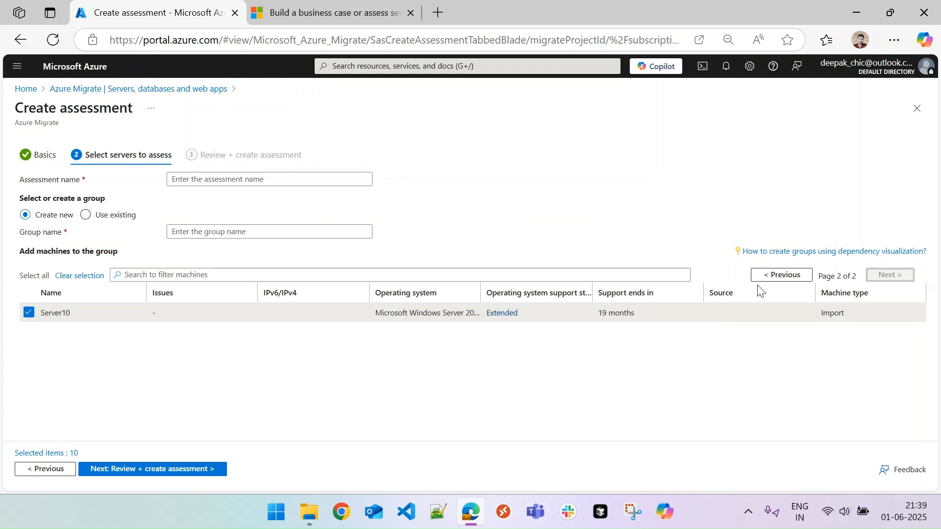
pyautogui.click(779, 275)
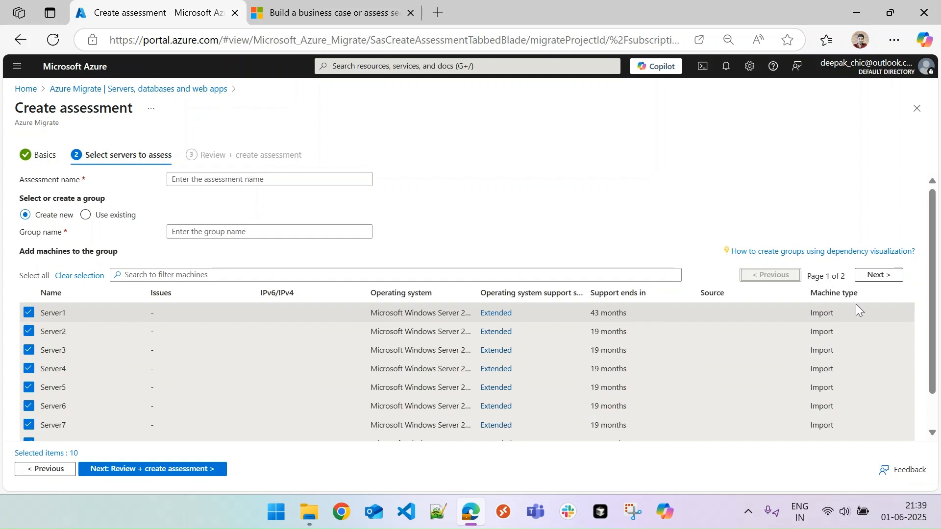
pyautogui.scroll(-2, 569, 214)
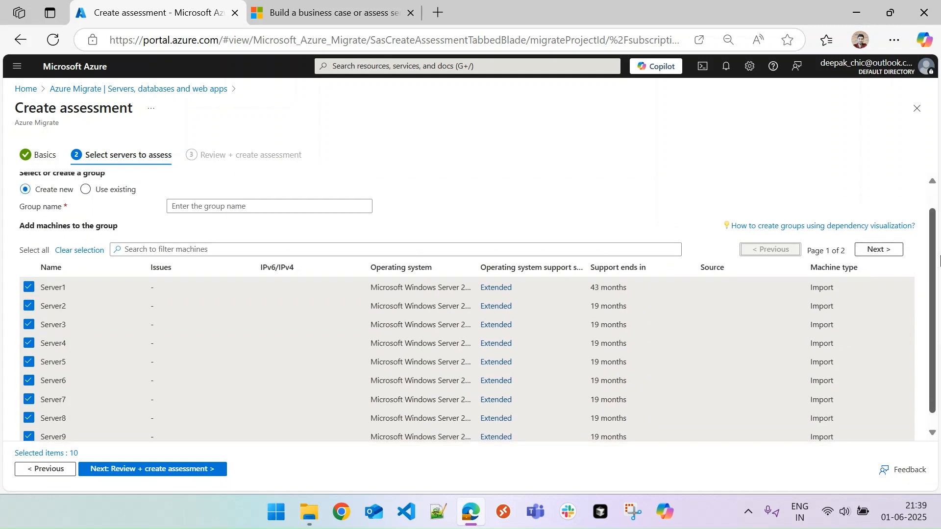
pyautogui.scroll(2, 568, 214)
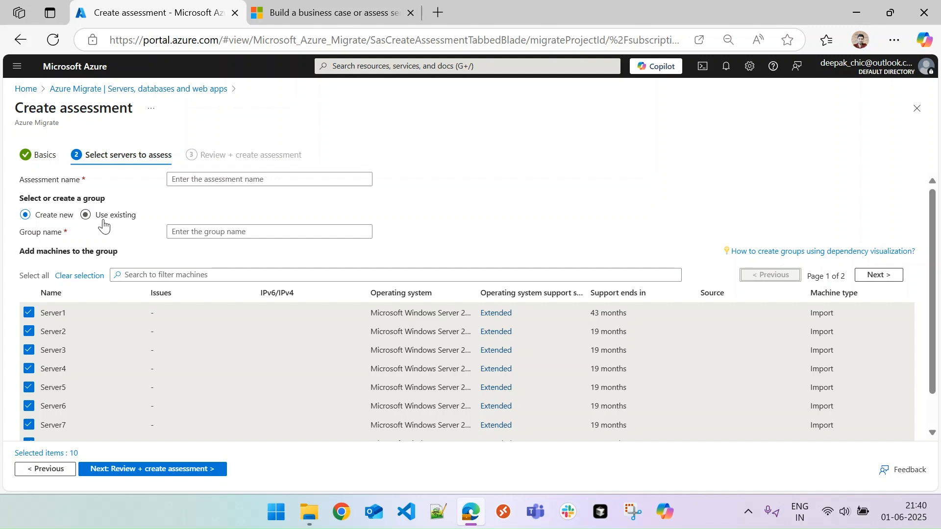
pyautogui.click(200, 182)
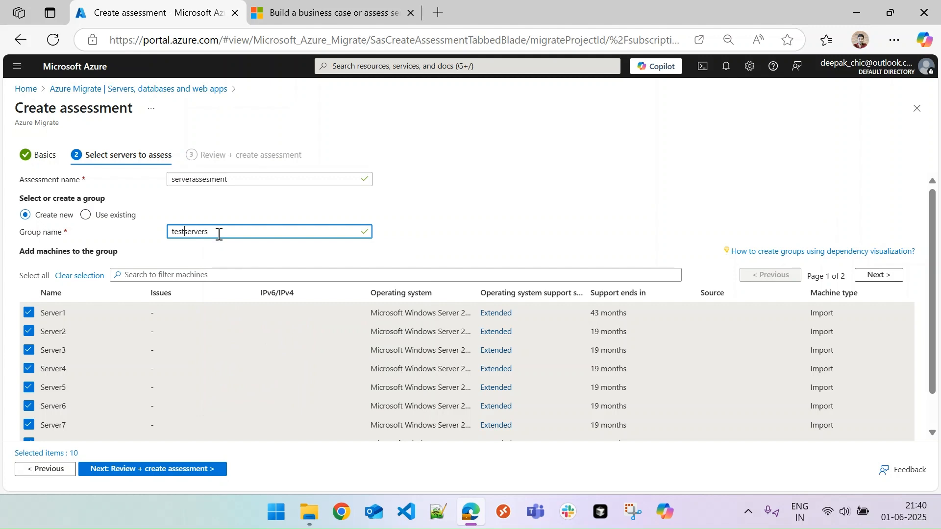
pyautogui.click(262, 214)
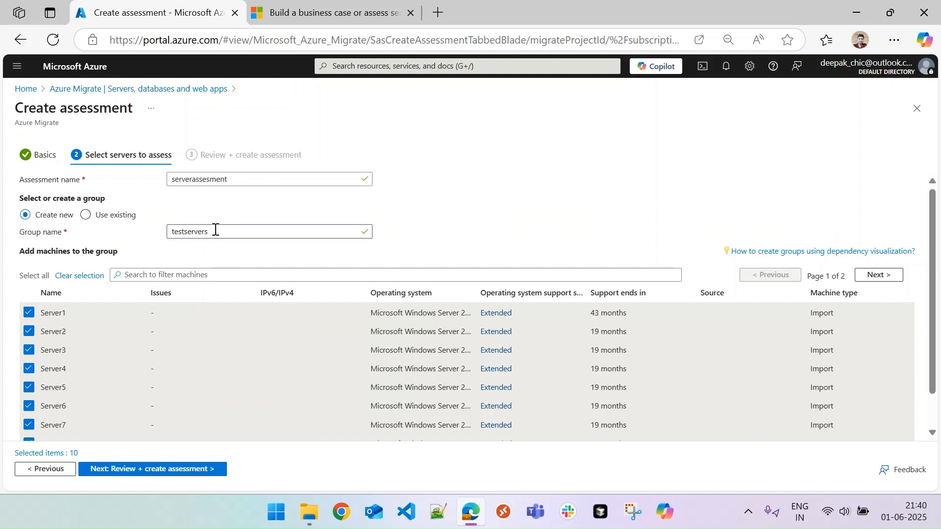
pyautogui.click(169, 471)
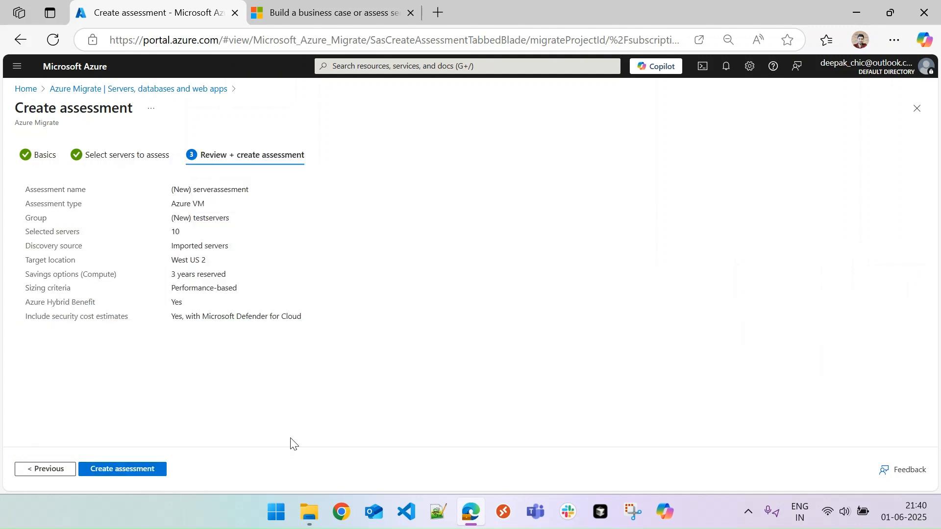
pyautogui.click(119, 471)
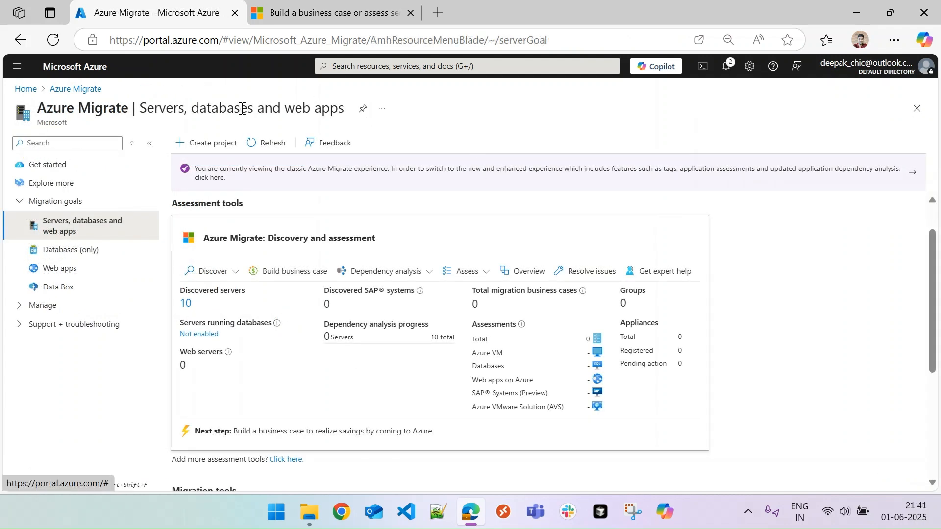
# Refresh the project and open serverassesment from the Discovery and assessment tool's list of assessments
pyautogui.click(268, 143)
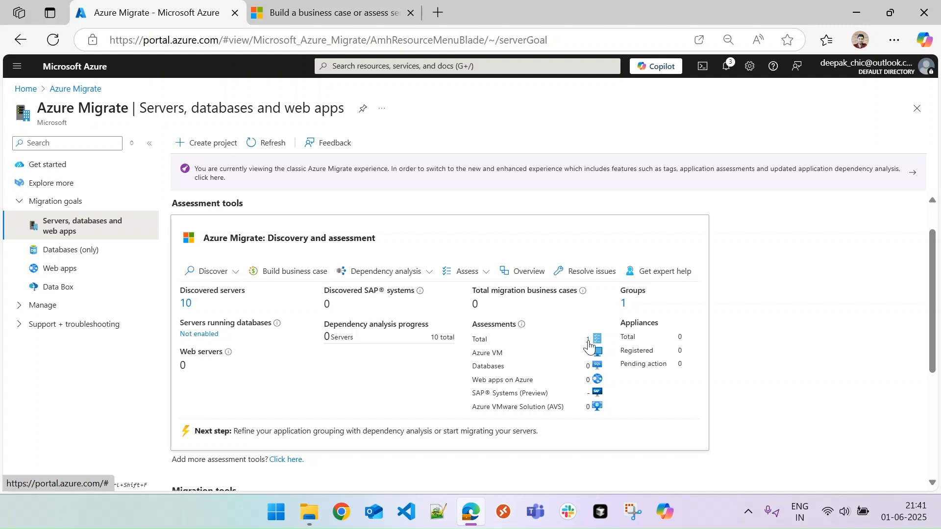
pyautogui.click(530, 275)
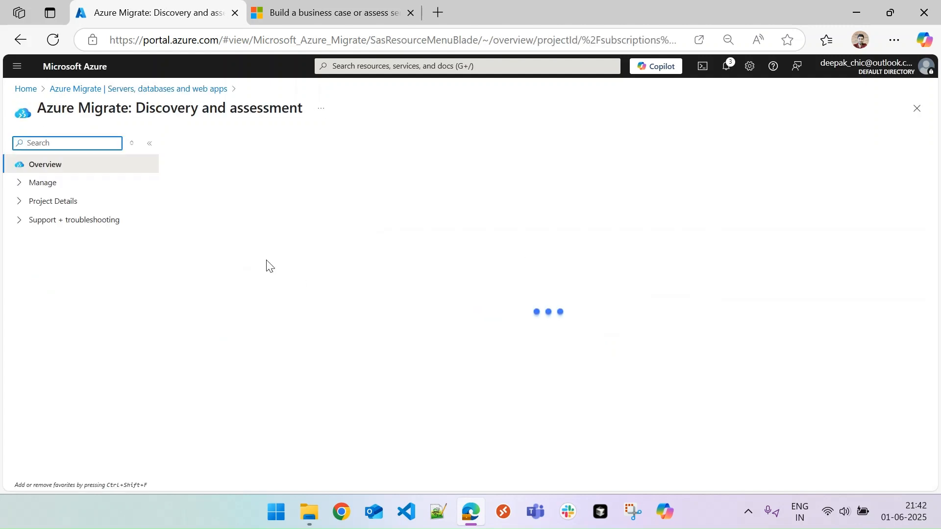
pyautogui.click(19, 183)
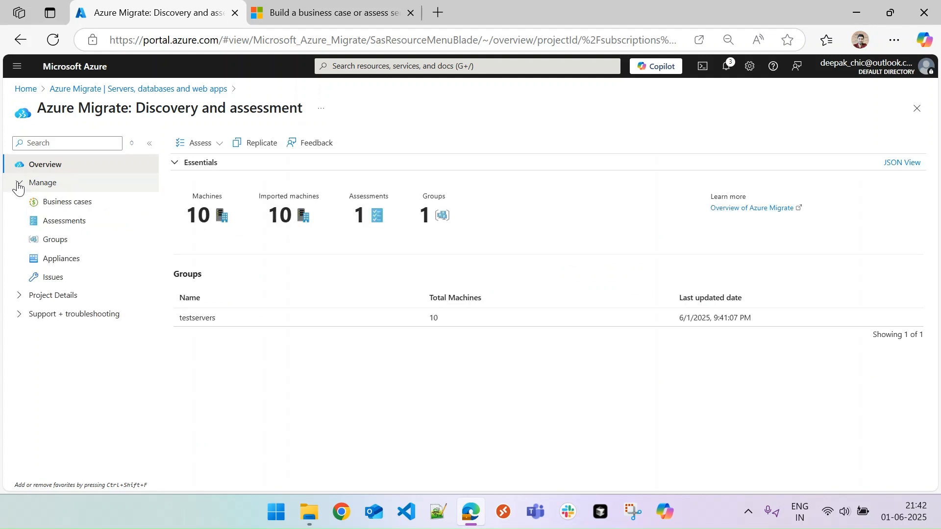
pyautogui.click(56, 221)
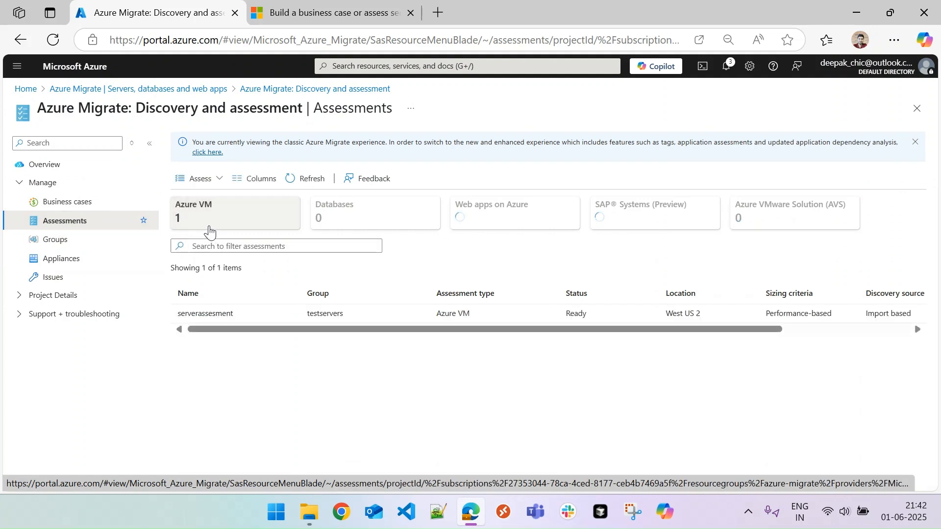
pyautogui.click(210, 314)
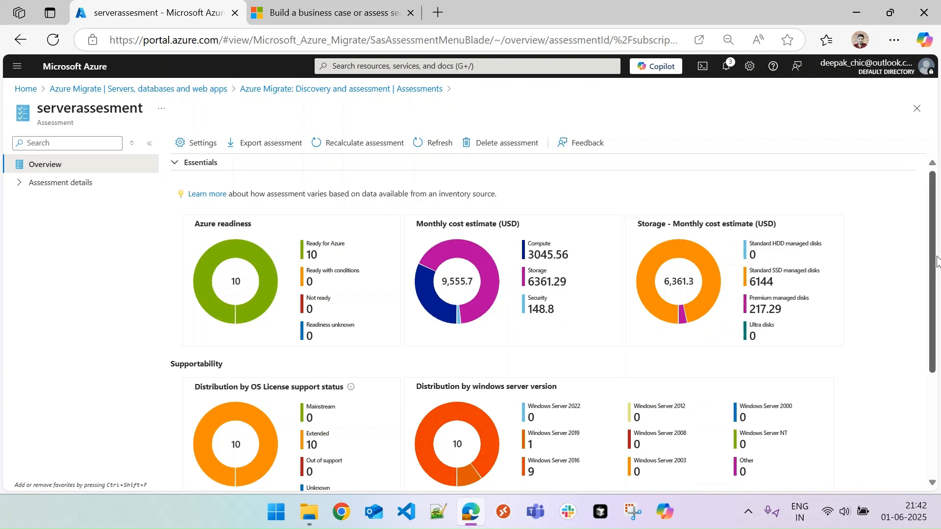
# Examine the assessment's overview charts and the Azure readiness details of the assessed servers
pyautogui.moveTo(937, 263); pyautogui.dragTo(940, 354)
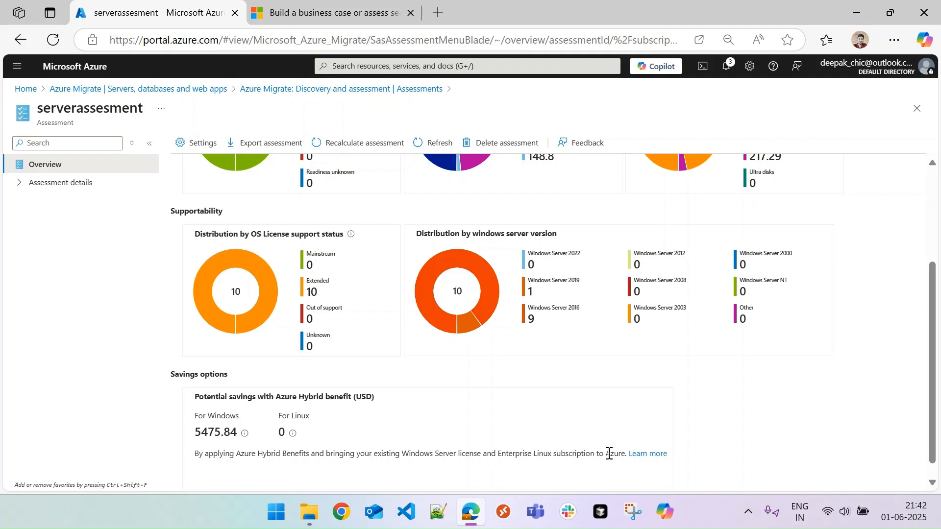
pyautogui.moveTo(936, 337); pyautogui.dragTo(936, 266)
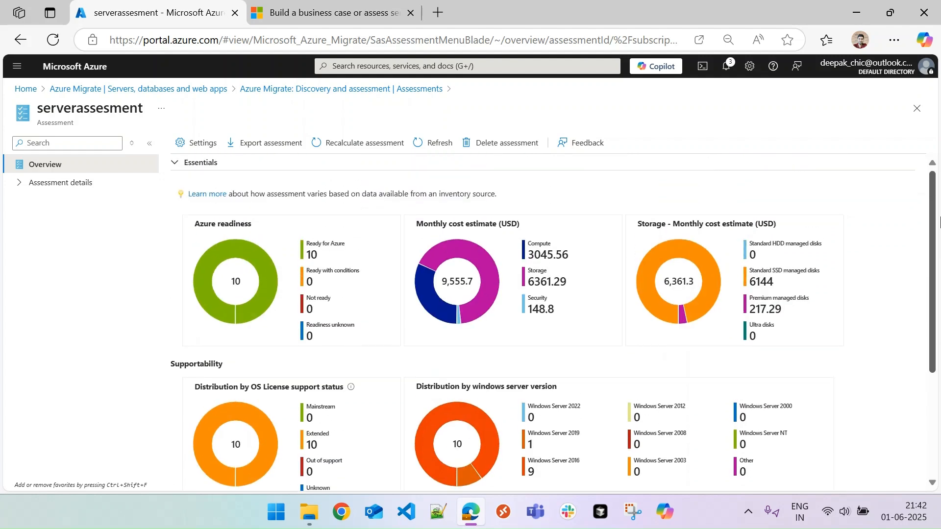
pyautogui.click(21, 188)
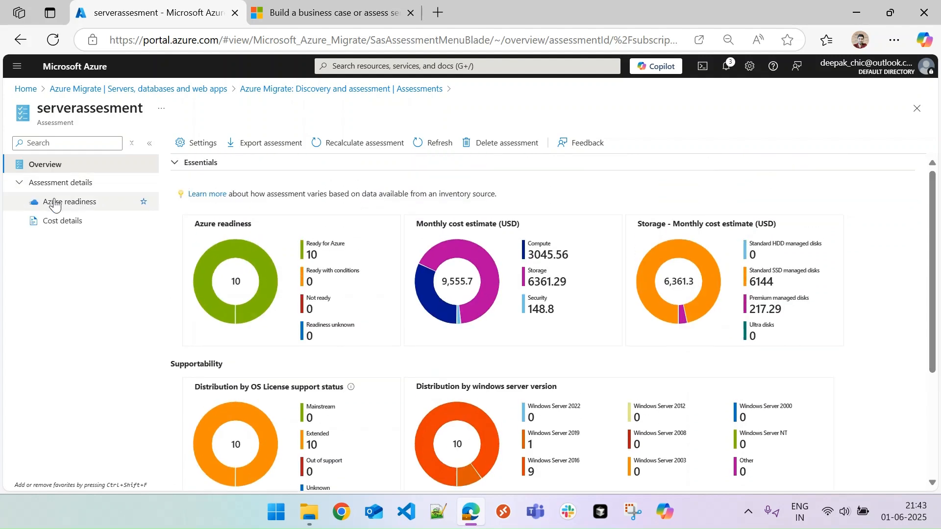
pyautogui.click(239, 282)
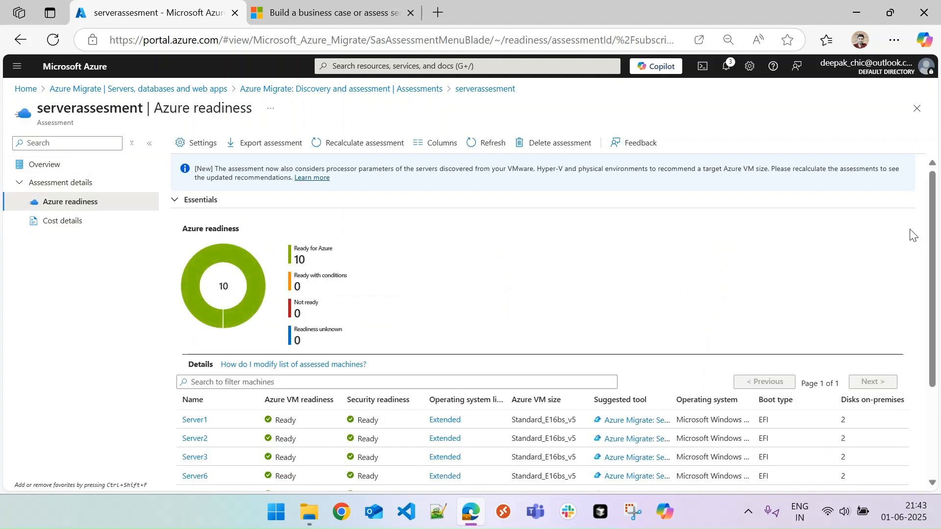
pyautogui.moveTo(934, 245); pyautogui.dragTo(936, 324)
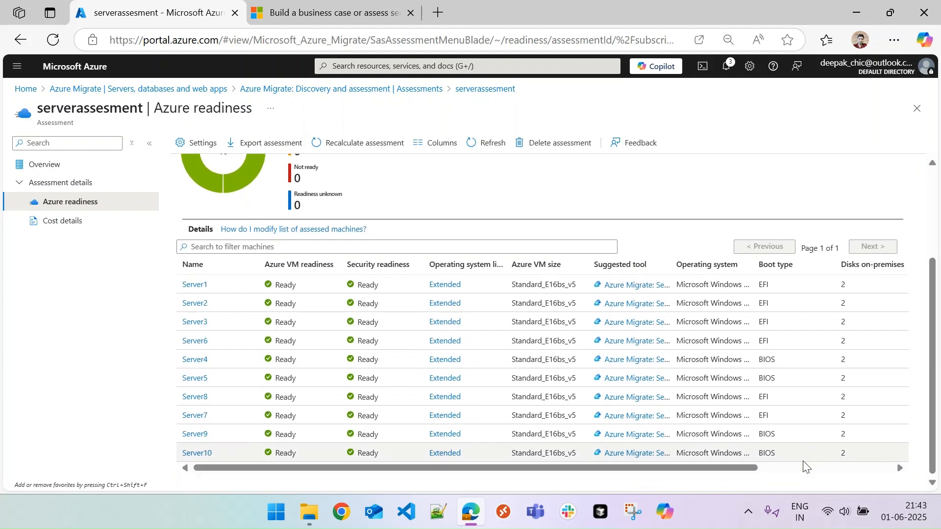
pyautogui.moveTo(735, 468); pyautogui.dragTo(463, 486)
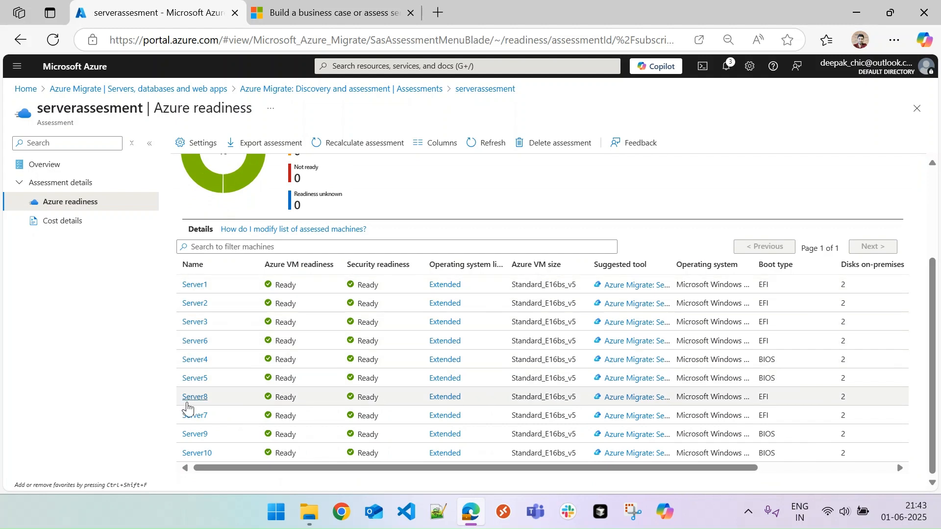
pyautogui.moveTo(933, 273); pyautogui.dragTo(934, 176)
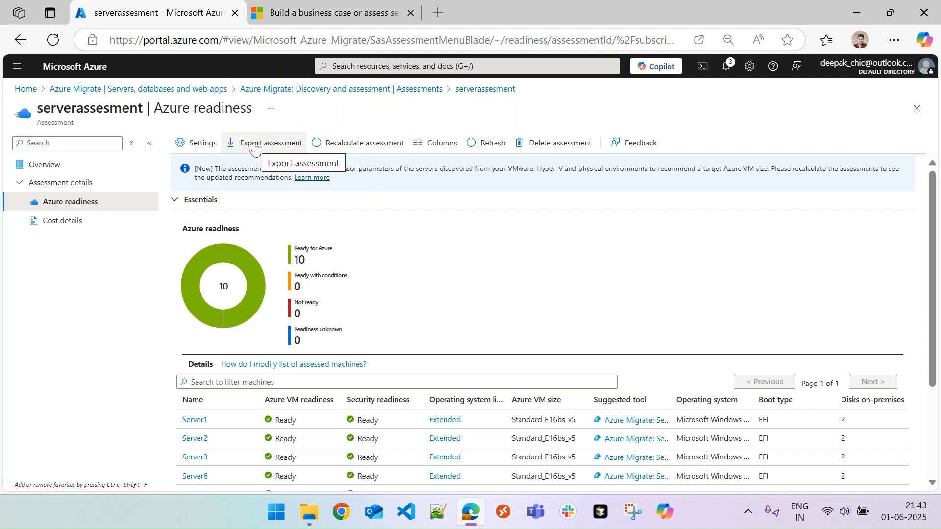
# Inspect the assessment's infrastructure settings, including the target location, and close them without saving changes
pyautogui.click(195, 147)
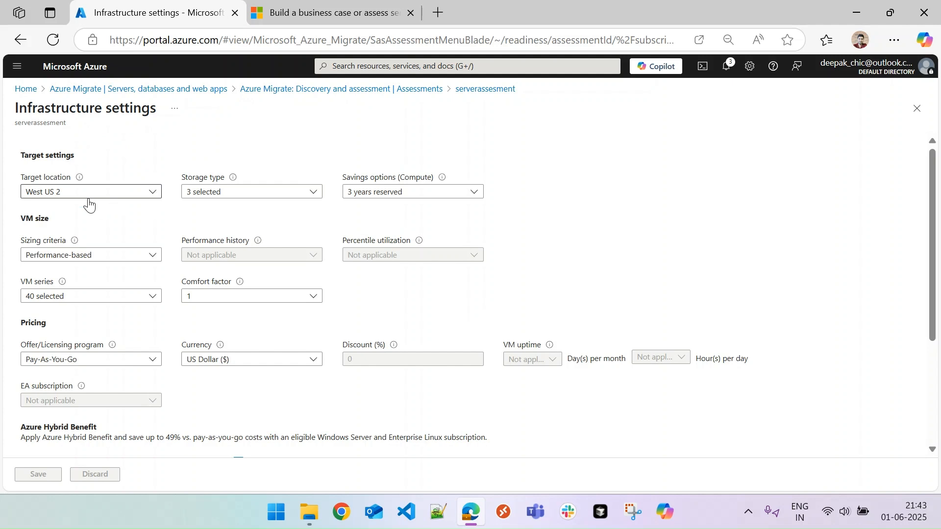
pyautogui.click(49, 192)
pyautogui.click(917, 109)
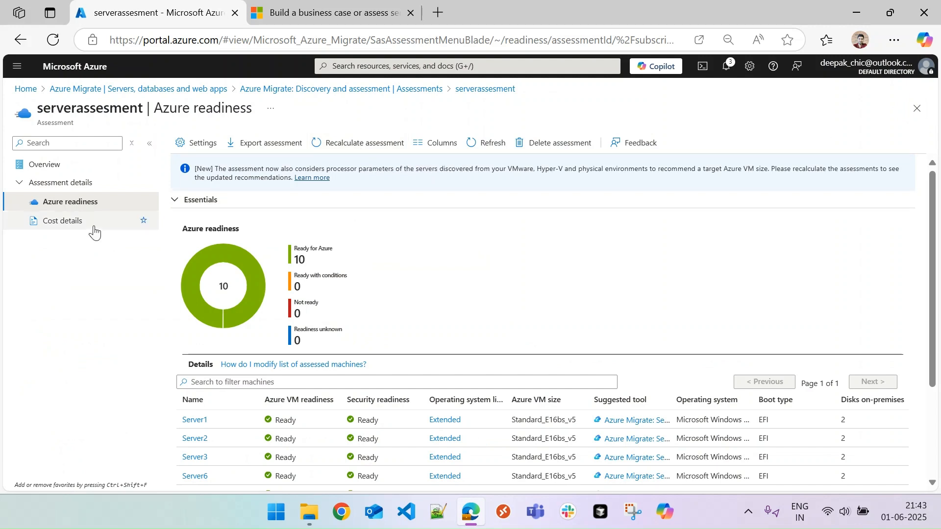
# Examine the assessment's per-server cost details and overview, and return to the assessments list
pyautogui.click(67, 224)
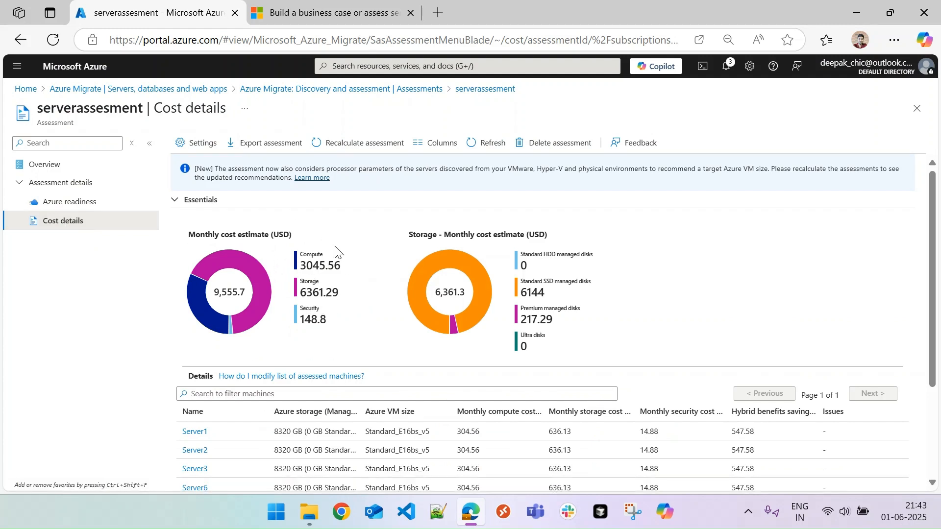
pyautogui.scroll(-3, 936, 286)
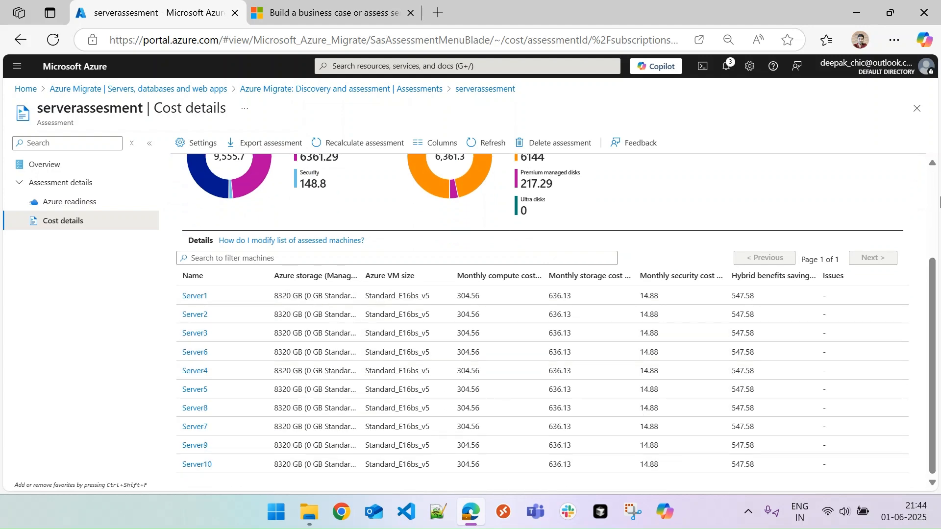
pyautogui.scroll(3, 933, 277)
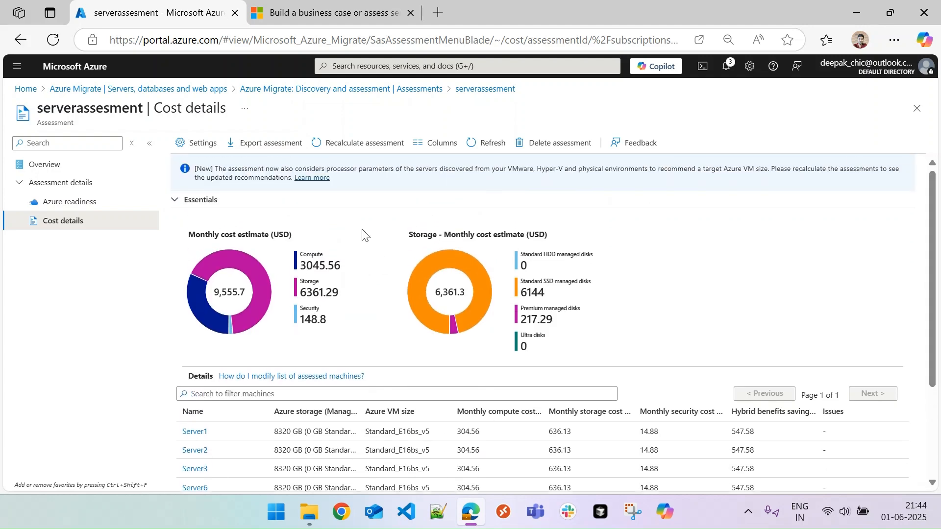
pyautogui.click(48, 165)
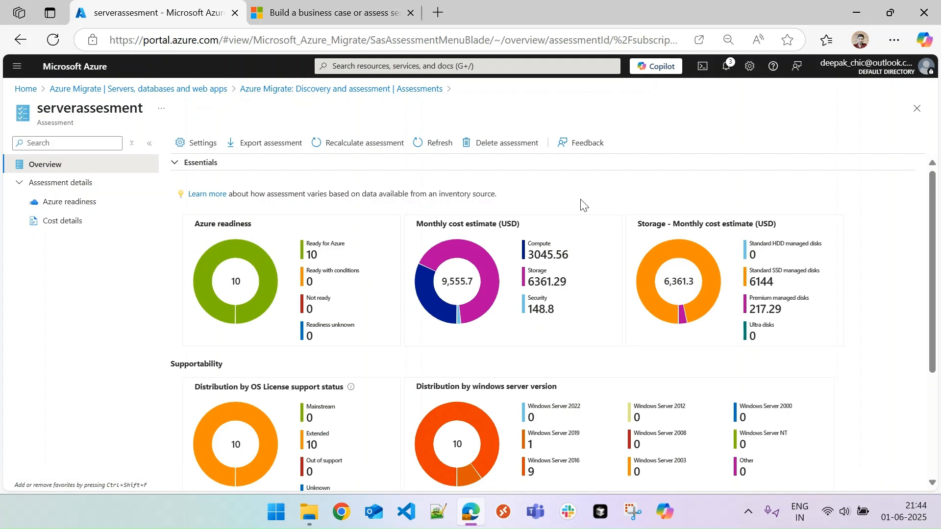
pyautogui.click(917, 109)
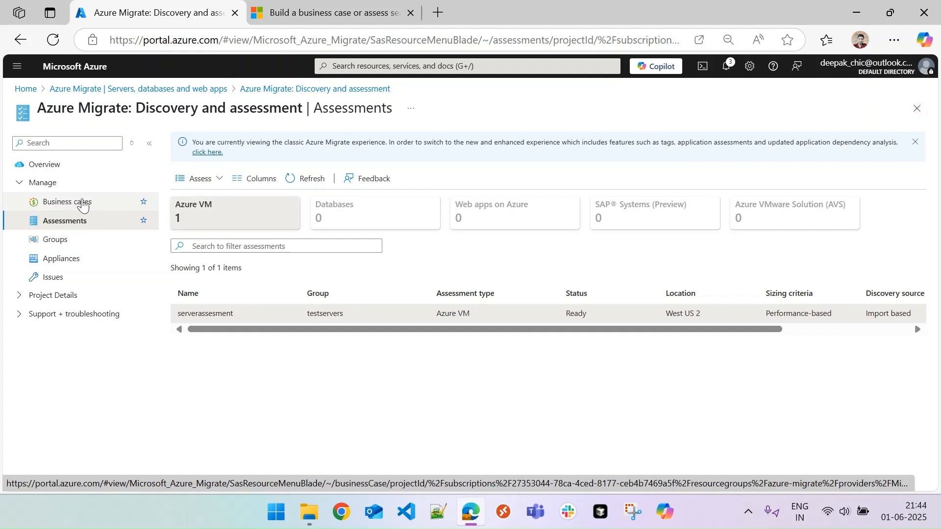
# Start building a new business case and read the linked documentation explaining what a business case highlights
pyautogui.click(83, 202)
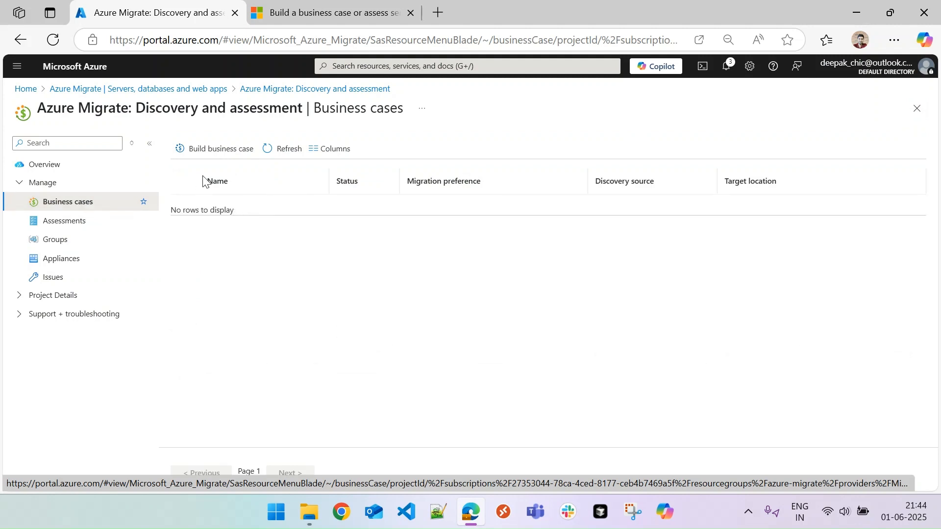
pyautogui.click(219, 154)
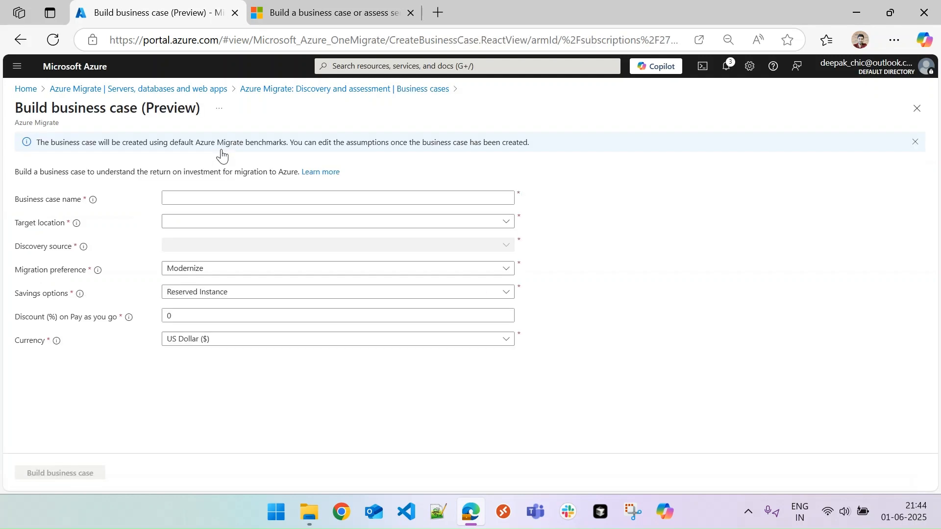
pyautogui.click(331, 174)
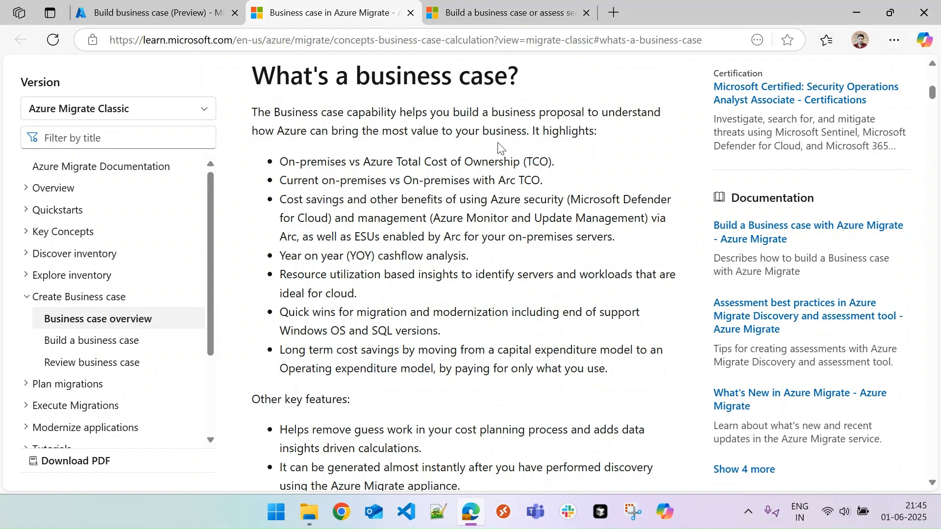
pyautogui.moveTo(508, 162); pyautogui.dragTo(555, 161)
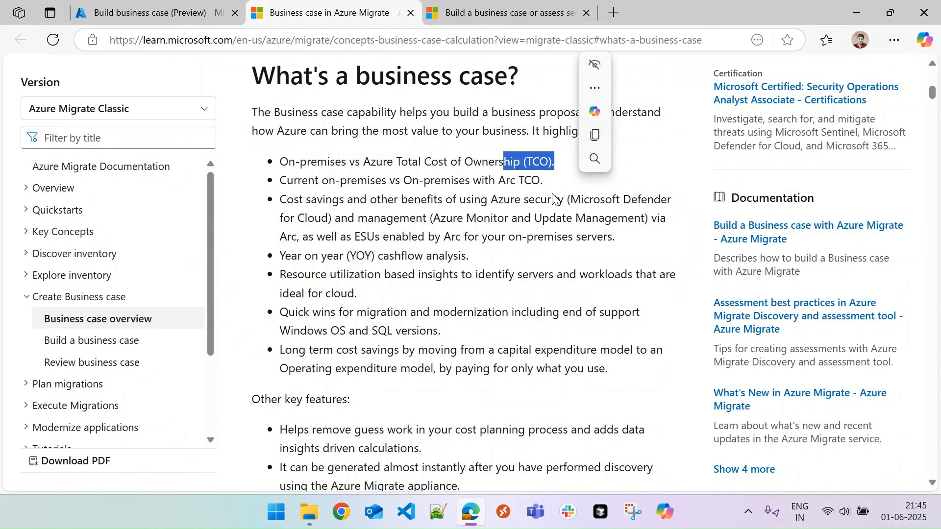
pyautogui.click(461, 185)
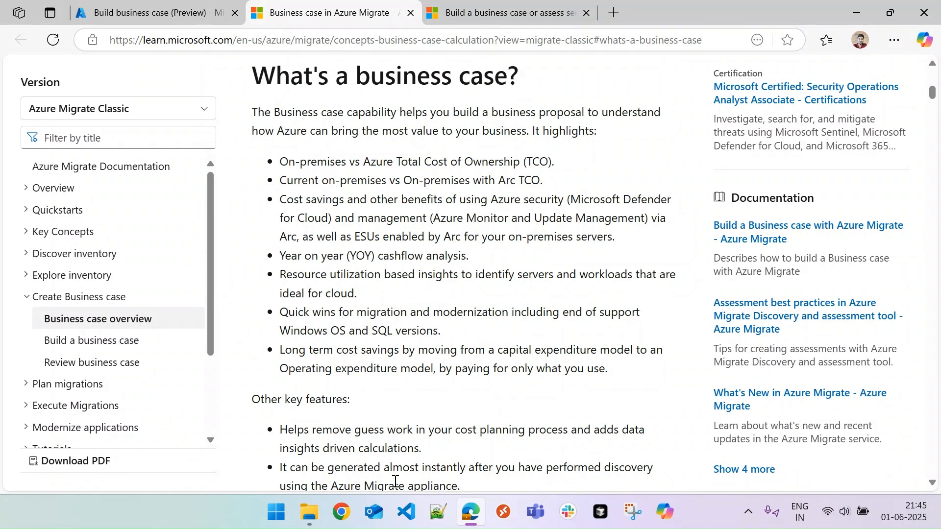
pyautogui.click(411, 14)
# Name the new business case testbusinesscase
pyautogui.click(253, 196)
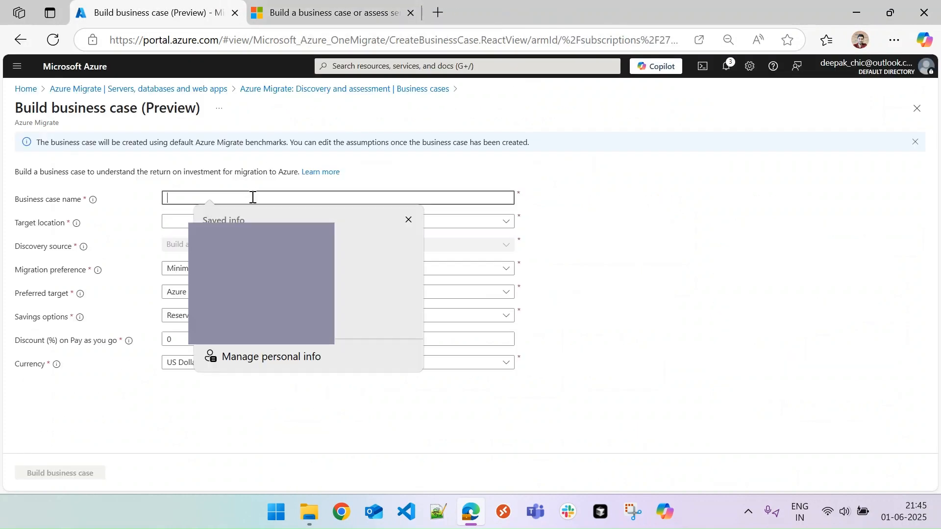
pyautogui.write('test')
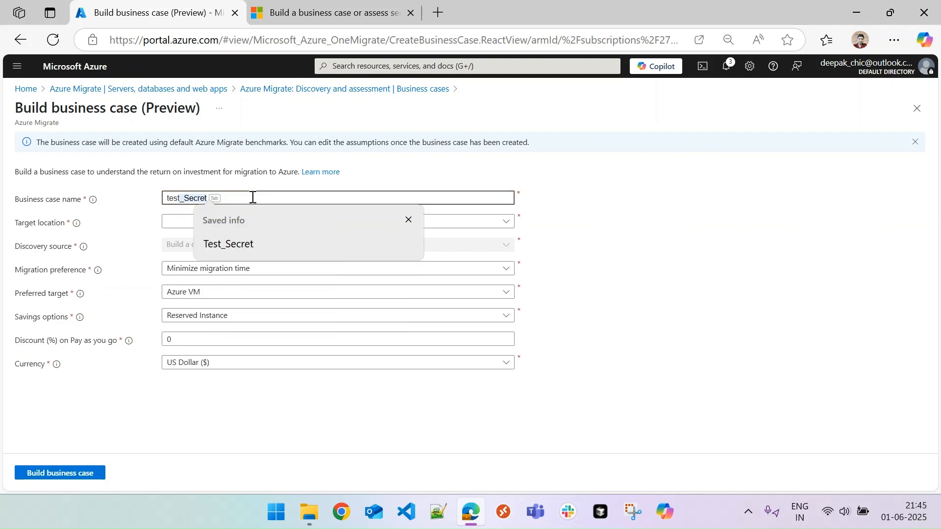
pyautogui.write('businesscase')
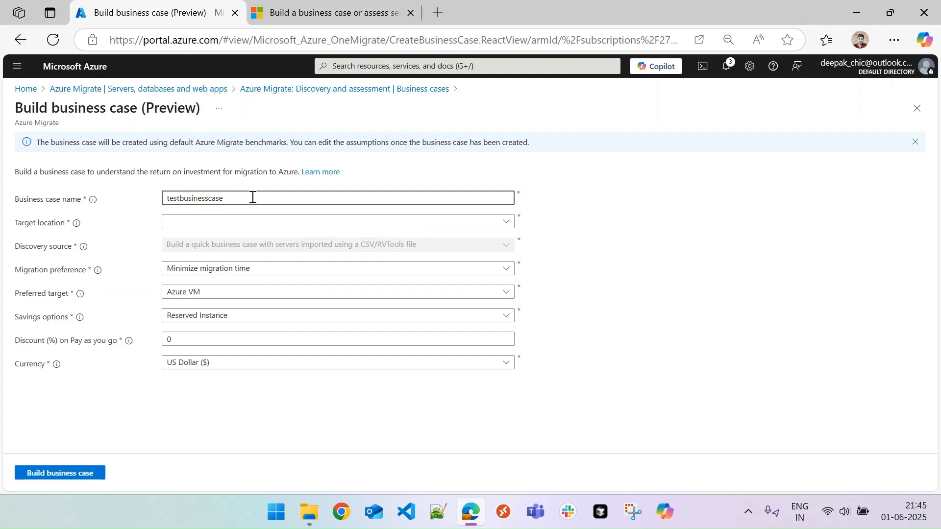
# Set the business case's target location to East US 2, keeping Minimize migration time as migration preference and Azure VM as preferred target
pyautogui.click(193, 225)
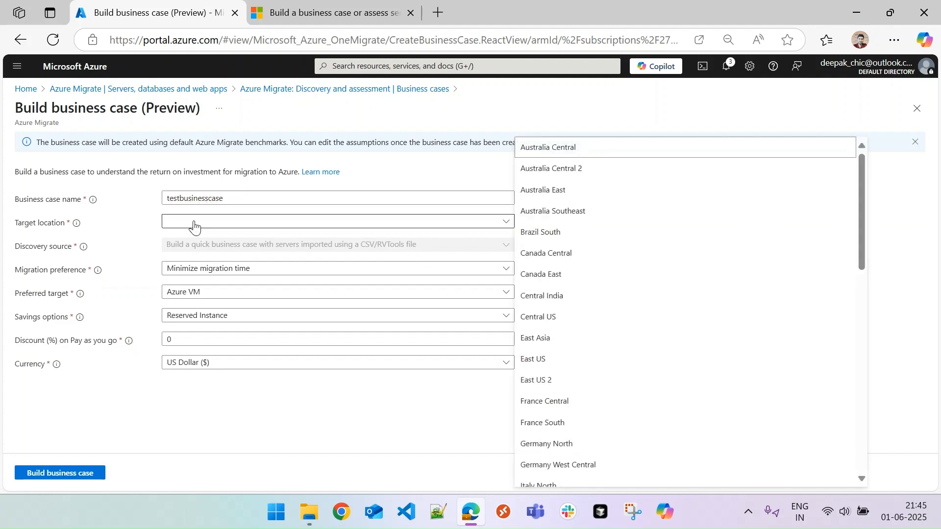
pyautogui.click(552, 381)
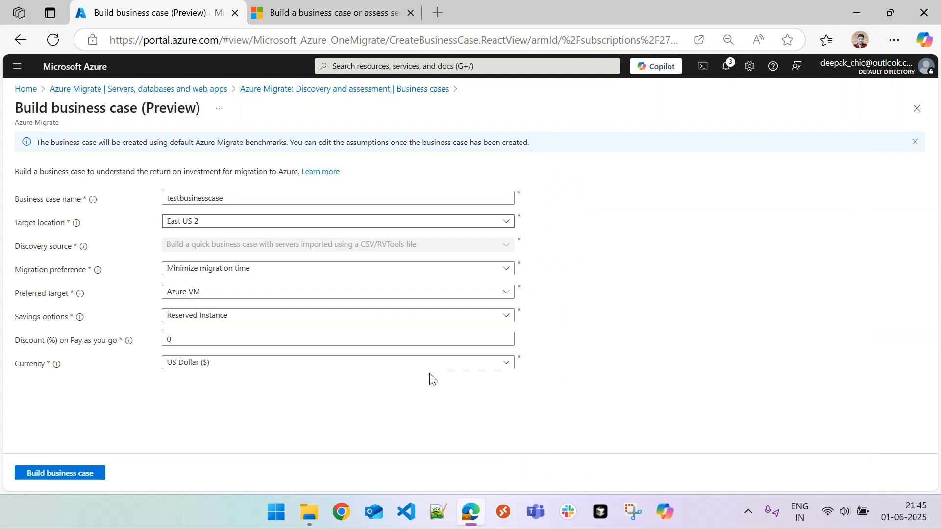
pyautogui.click(321, 272)
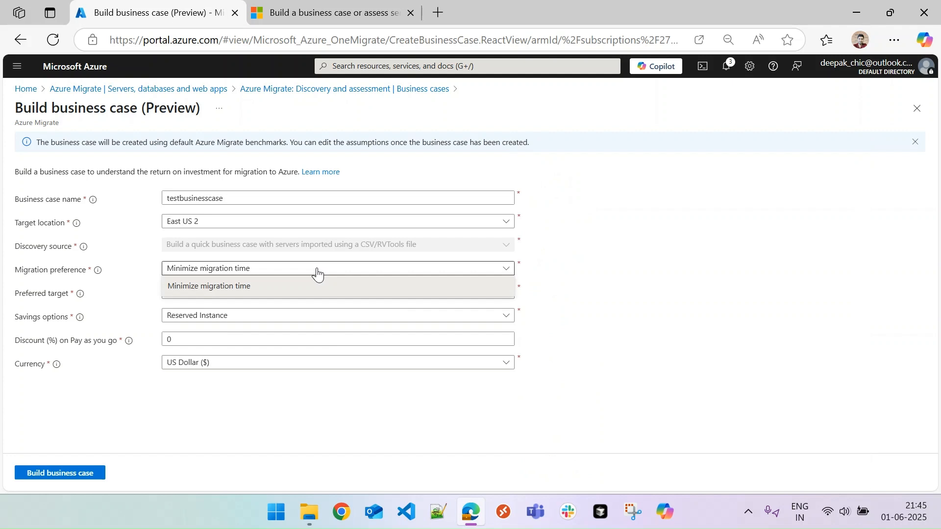
pyautogui.click(317, 272)
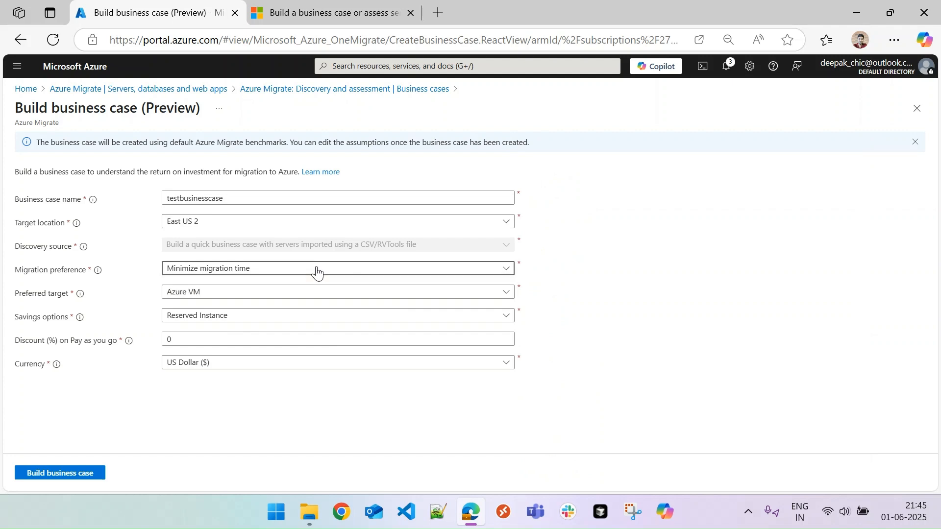
pyautogui.click(240, 295)
pyautogui.click(245, 308)
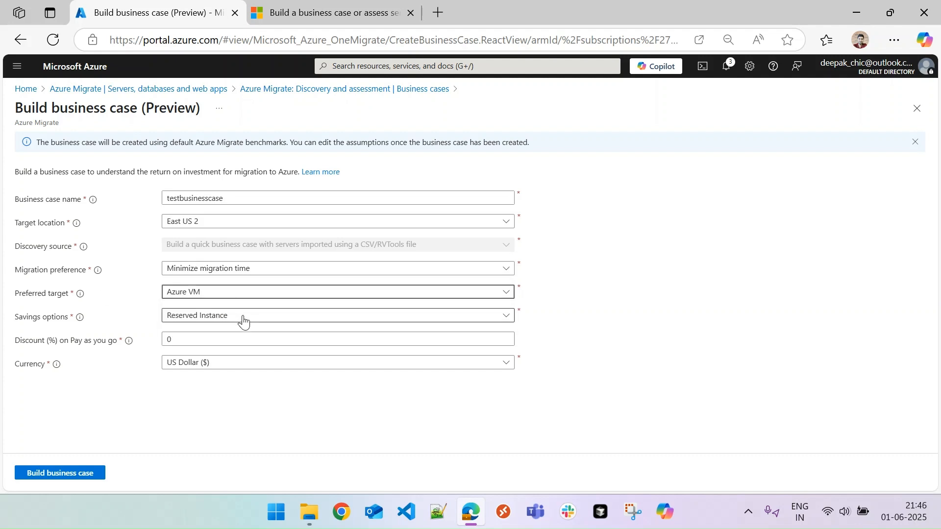
# Build the business case with the Reserved Instance savings option and a 0% pay-as-you-go discount, and refresh its overview
pyautogui.click(244, 317)
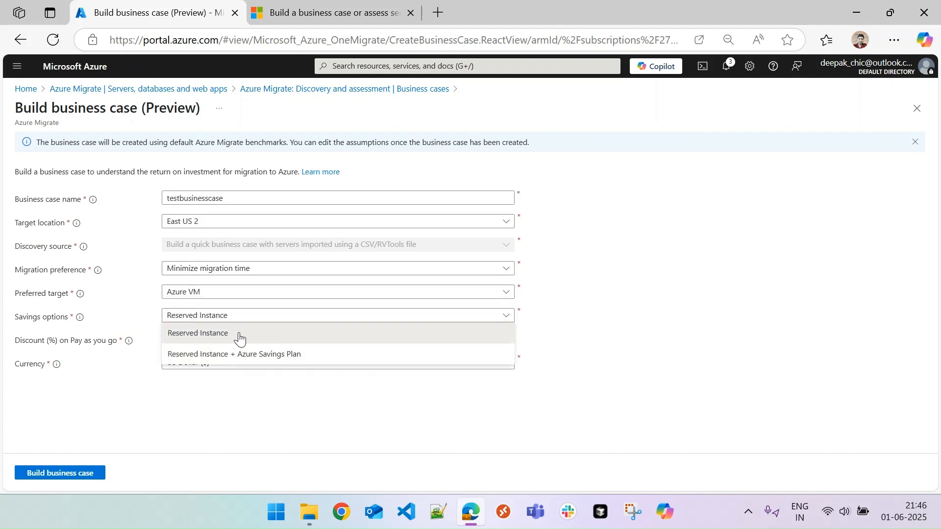
pyautogui.click(283, 409)
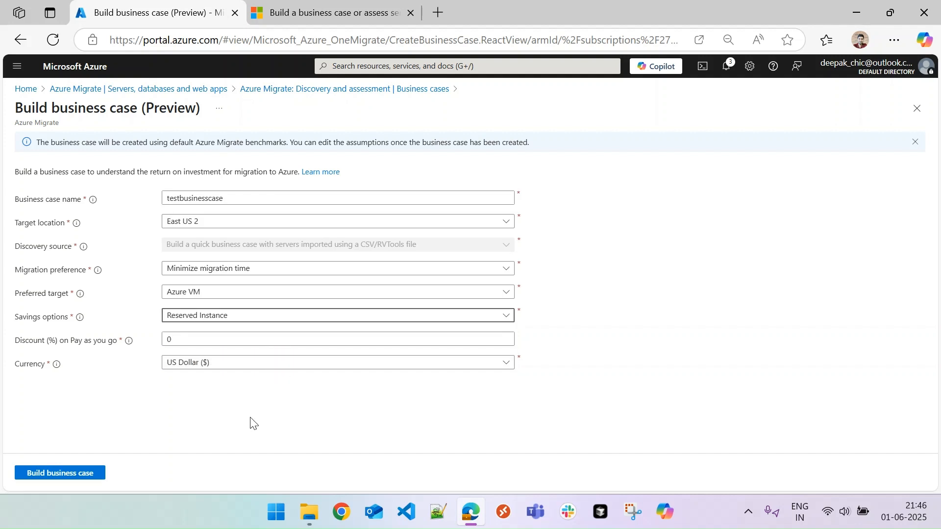
pyautogui.doubleClick(186, 339)
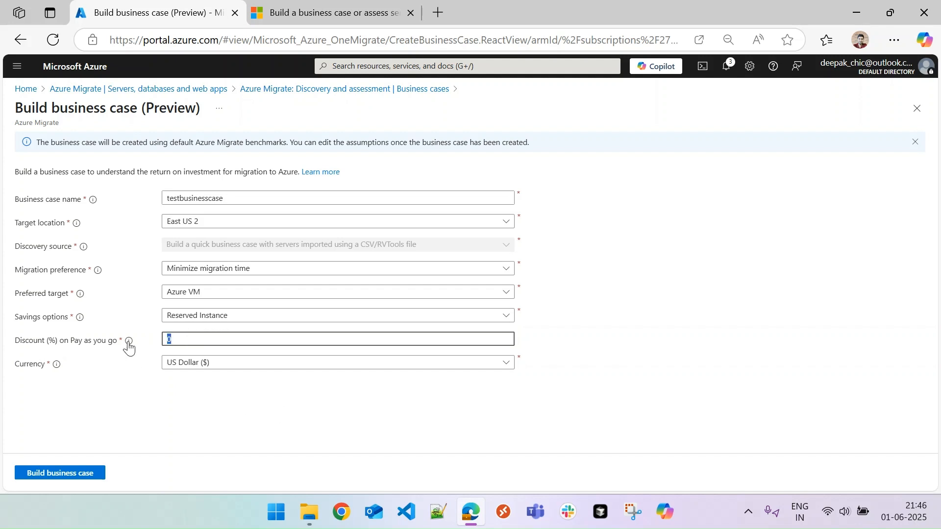
pyautogui.moveTo(129, 343)
pyautogui.click(56, 473)
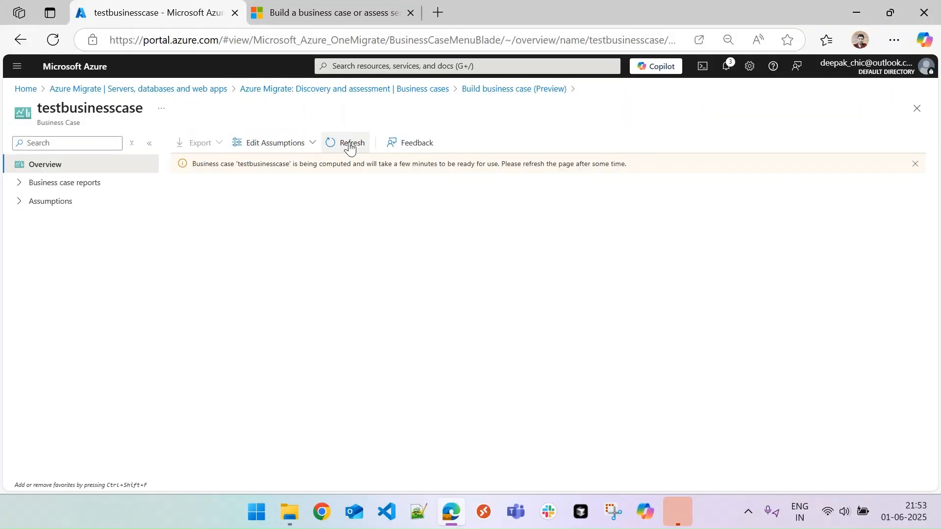
pyautogui.click(350, 145)
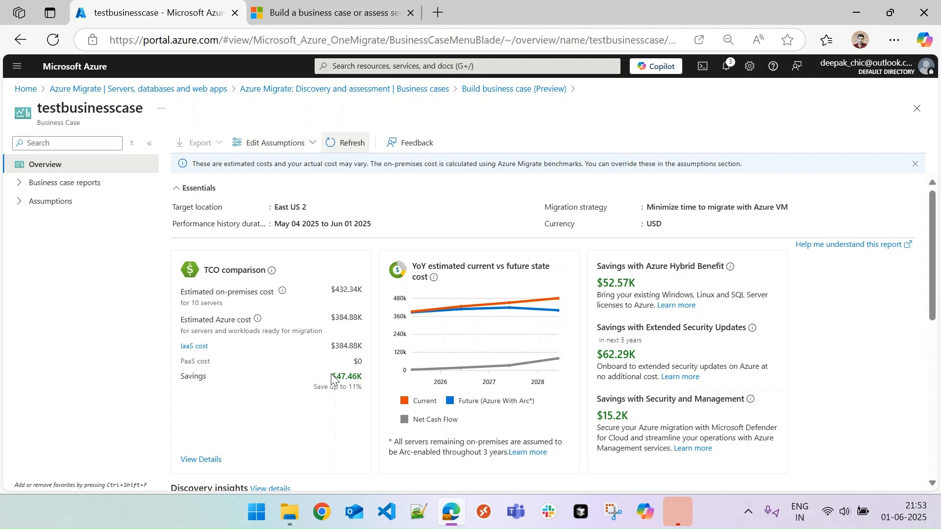
# Examine the savings in the overview's TCO comparison and the yearly values in the current versus future state cost chart
pyautogui.moveTo(332, 377); pyautogui.dragTo(364, 378)
pyautogui.click(363, 407)
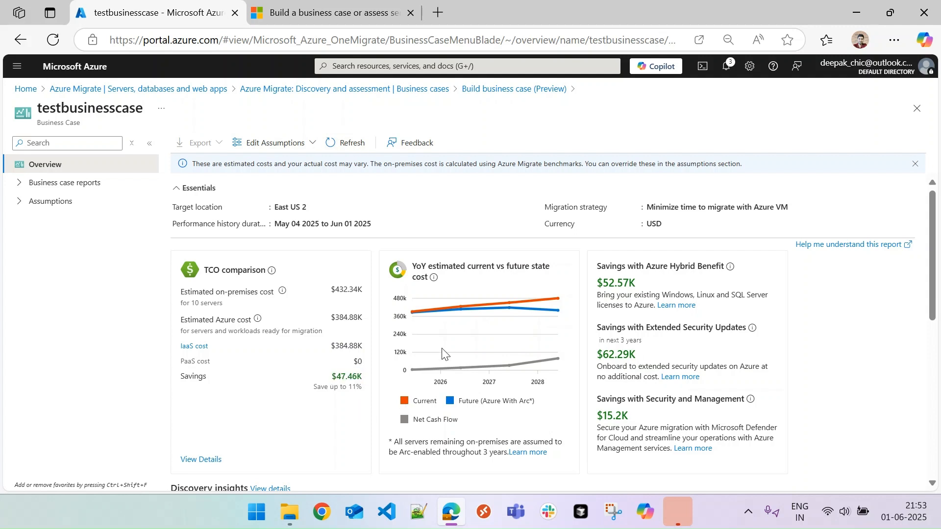
pyautogui.moveTo(510, 303)
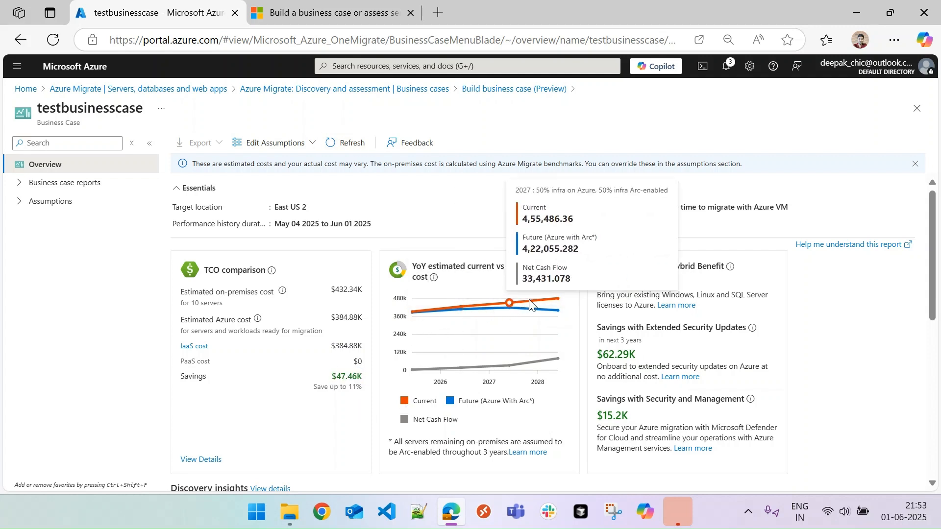
pyautogui.moveTo(557, 302)
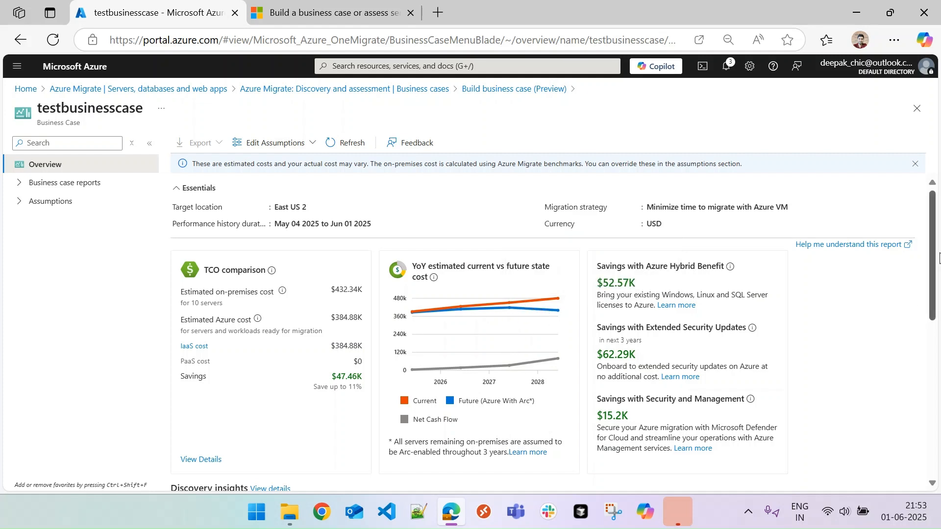
pyautogui.moveTo(939, 259)
pyautogui.mouseDown()
pyautogui.moveTo(940, 422)
pyautogui.moveTo(940, 240)
pyautogui.mouseUp()
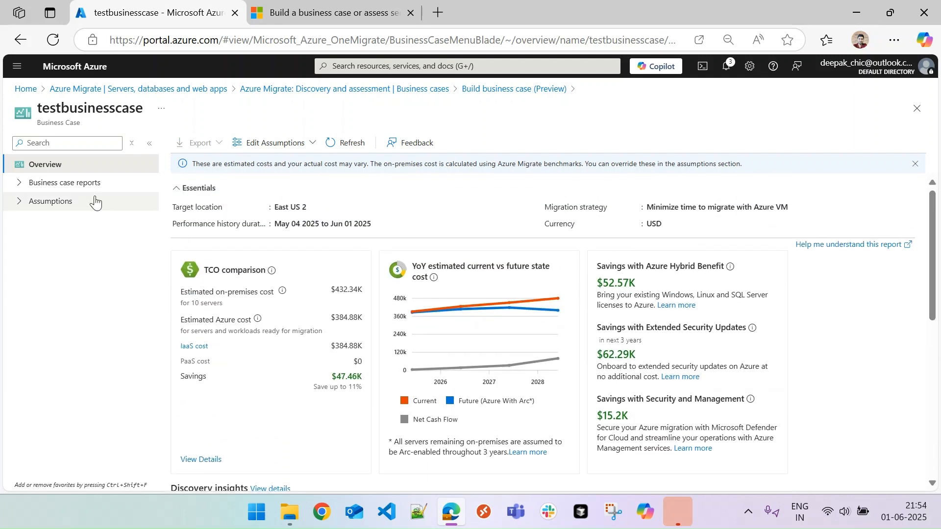
# Review the business case's Current on-premises vs future report, including the total cost of ownership table
pyautogui.click(20, 183)
pyautogui.click(59, 208)
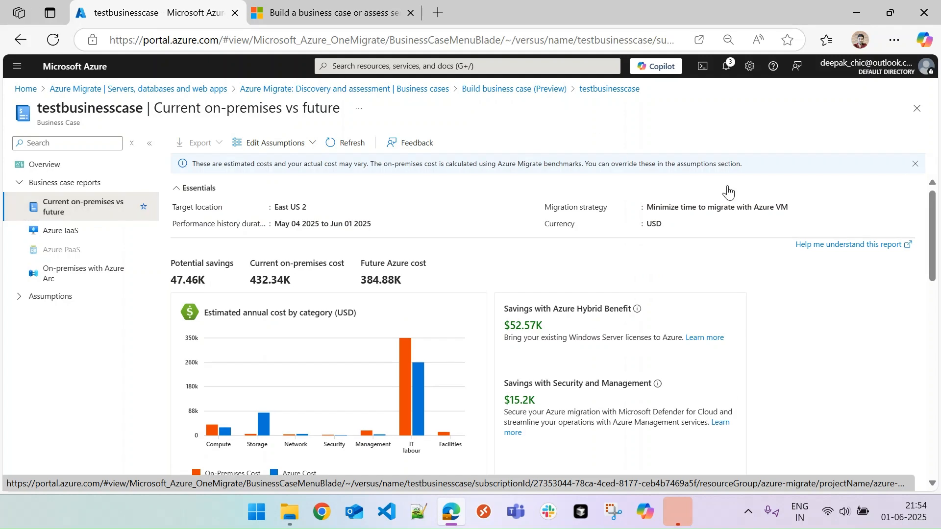
pyautogui.moveTo(933, 224); pyautogui.dragTo(939, 321)
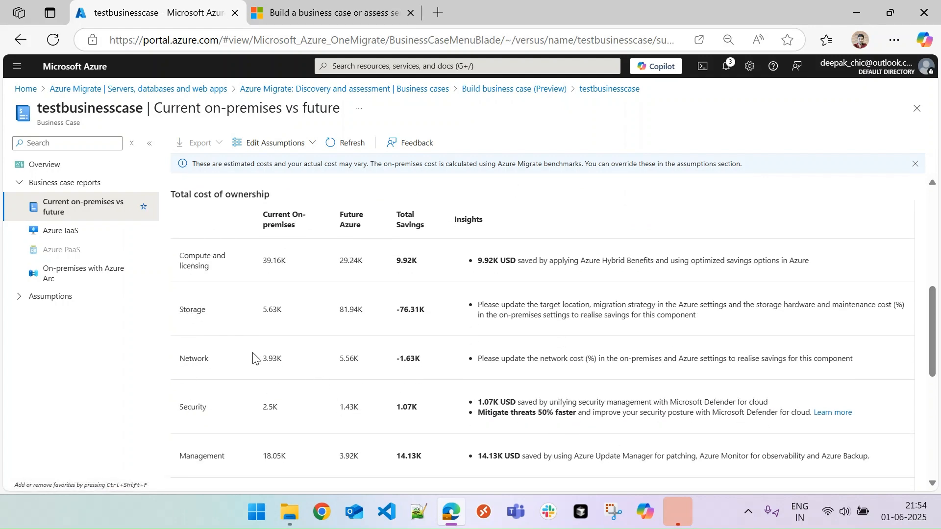
pyautogui.moveTo(933, 342); pyautogui.dragTo(939, 206)
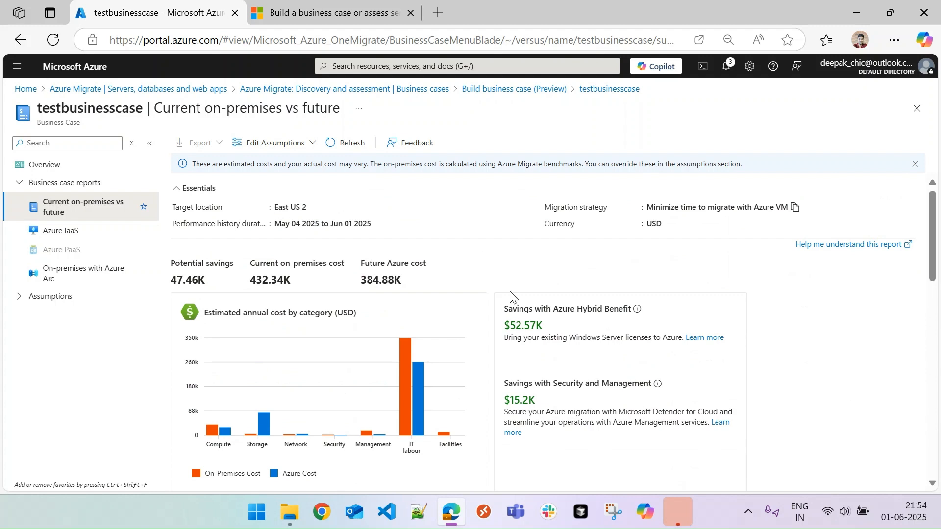
# Examine the Azure IaaS report's cost estimates and Azure VM recommendations, and expand the list of assumptions
pyautogui.click(61, 231)
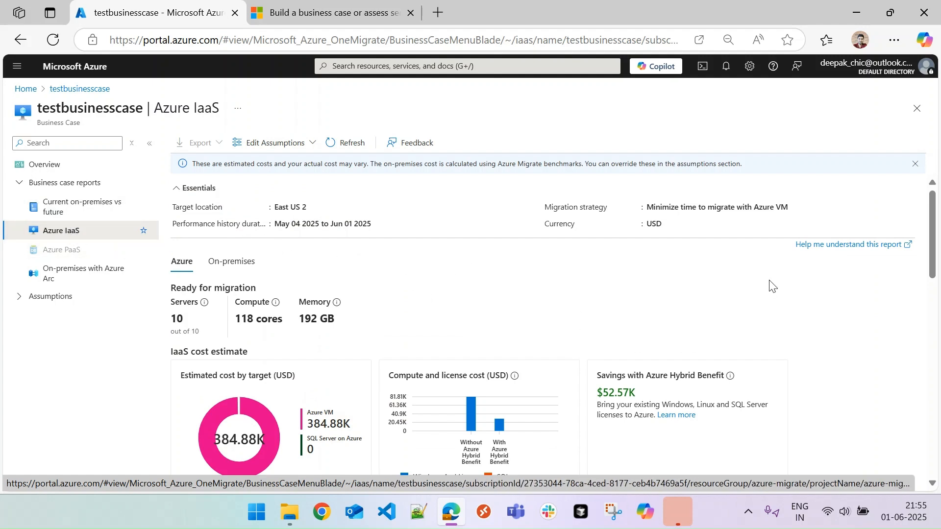
pyautogui.moveTo(933, 219); pyautogui.dragTo(938, 247)
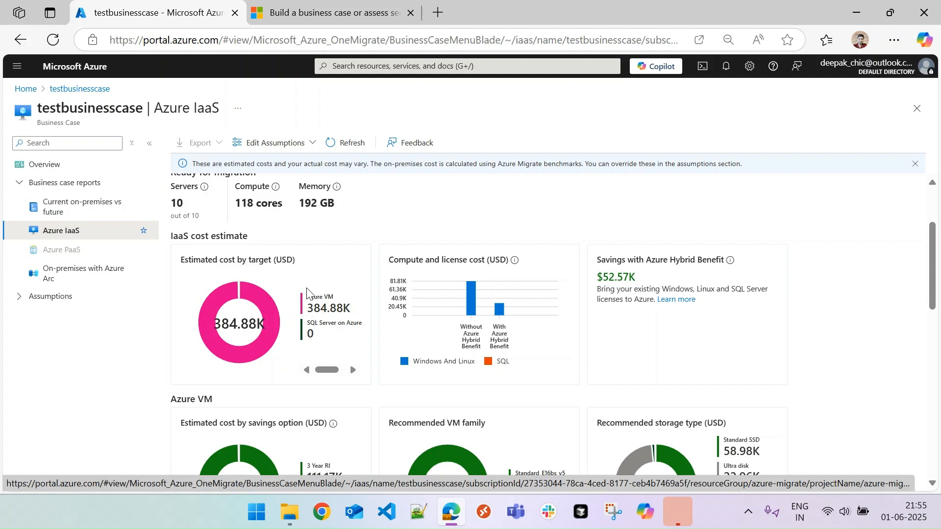
pyautogui.moveTo(225, 335)
pyautogui.moveTo(935, 268); pyautogui.dragTo(939, 314)
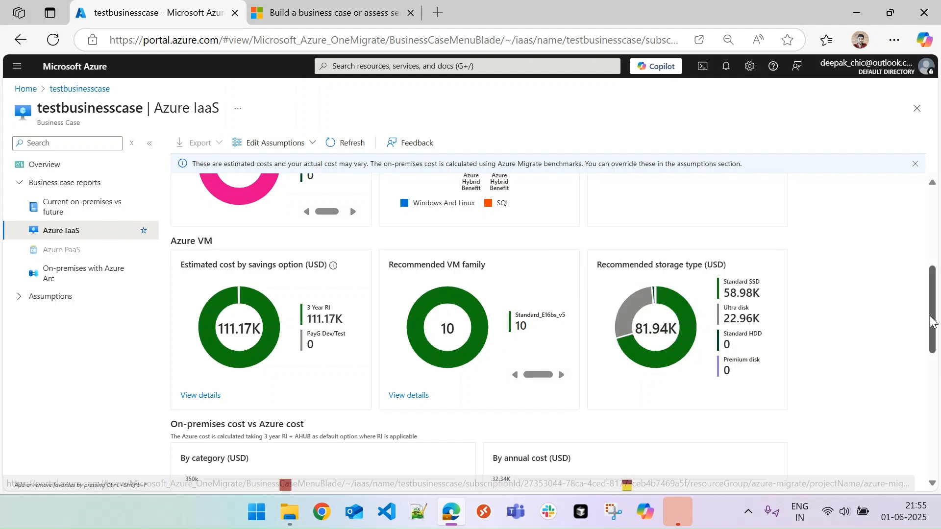
pyautogui.moveTo(933, 324); pyautogui.dragTo(937, 221)
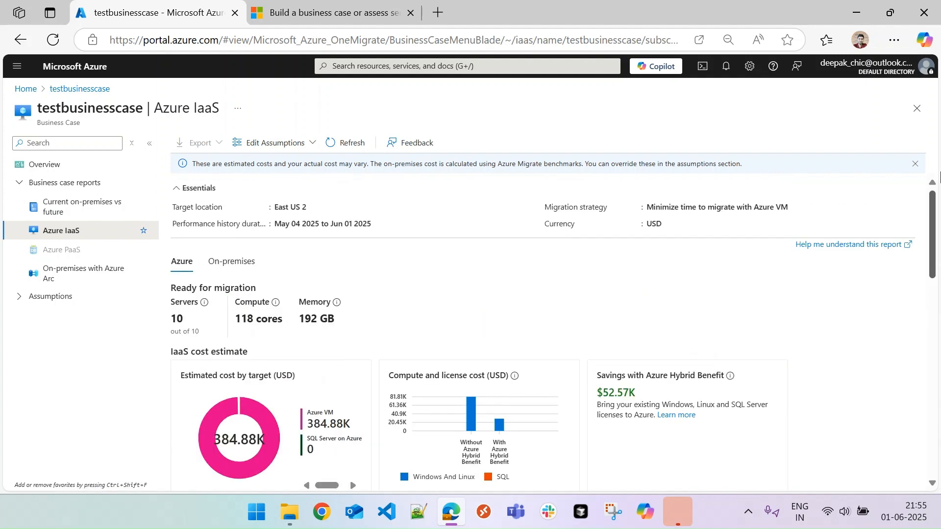
pyautogui.click(20, 305)
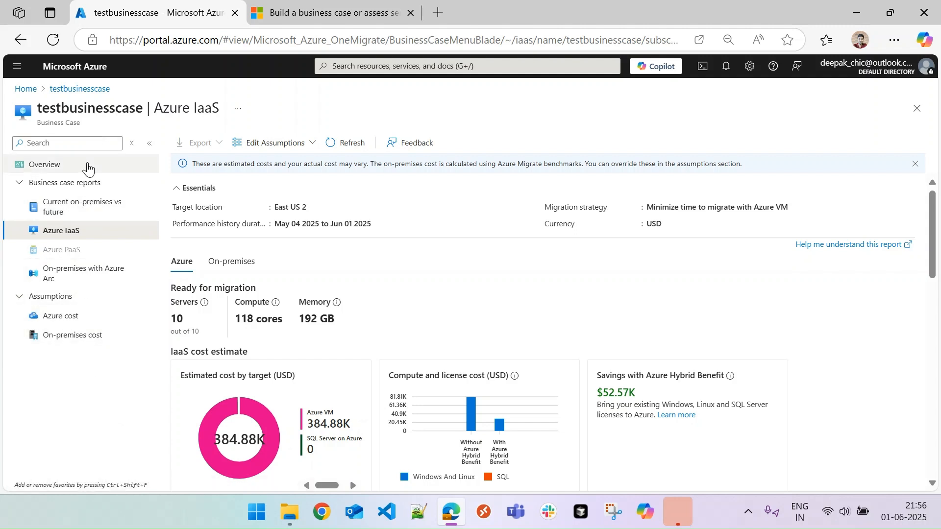
# Return to the business case overview, and review the assessment and migration tools on the azure-migrate-csv project's servers page
pyautogui.click(59, 166)
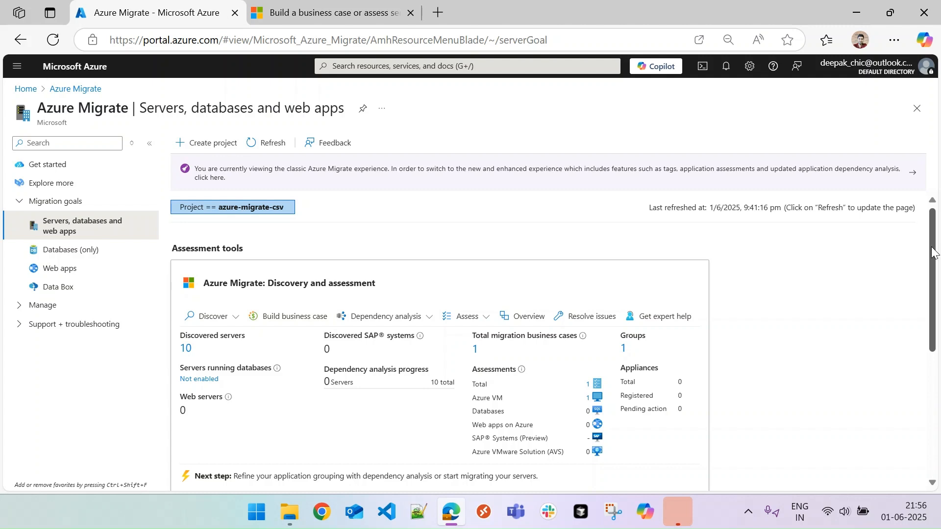
pyautogui.moveTo(932, 247); pyautogui.dragTo(933, 264)
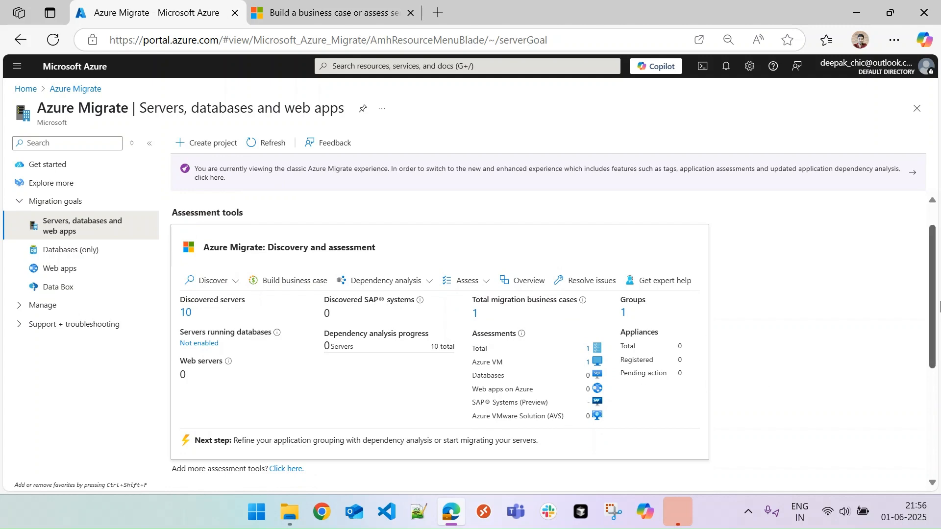
pyautogui.moveTo(933, 287); pyautogui.dragTo(934, 392)
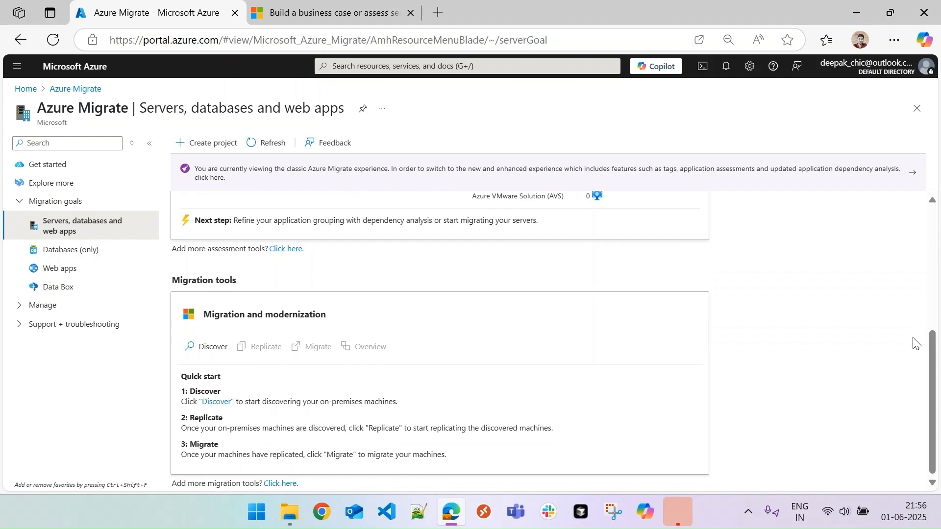
pyautogui.moveTo(935, 359); pyautogui.dragTo(939, 253)
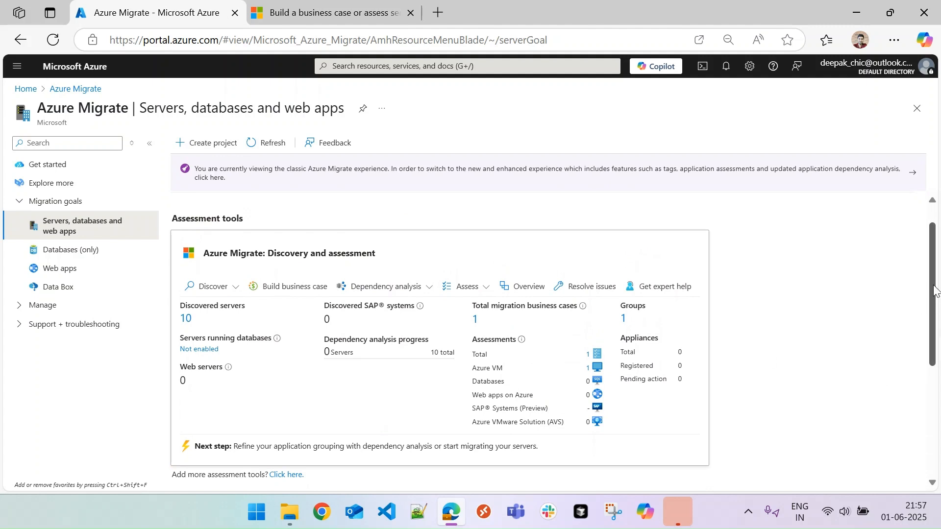
pyautogui.moveTo(934, 291); pyautogui.dragTo(937, 305)
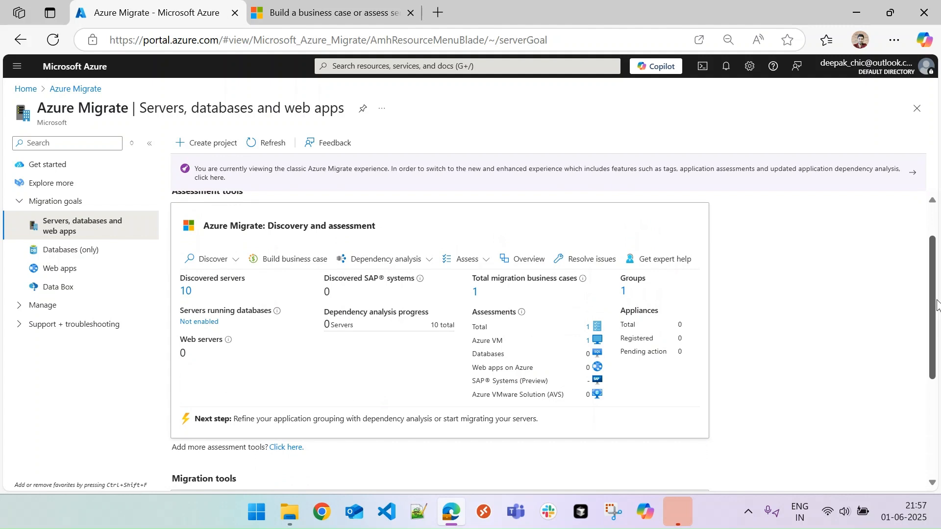